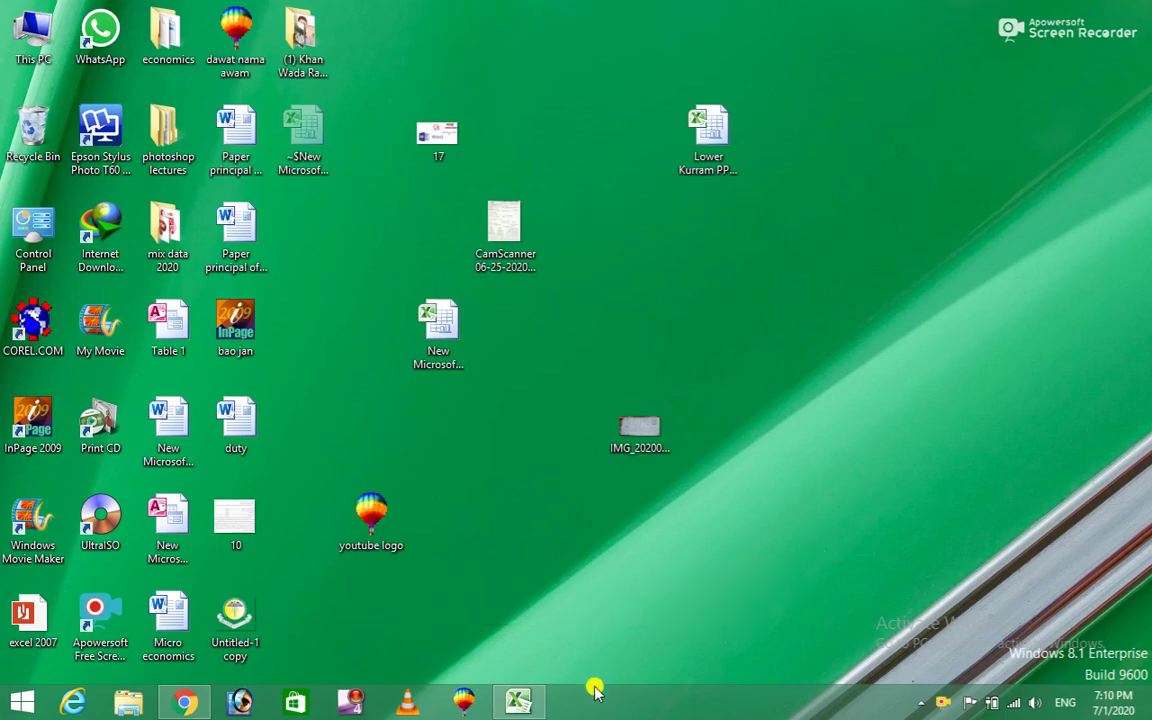
Restore the blank Excel workbook window from the taskbar.
click(522, 698)
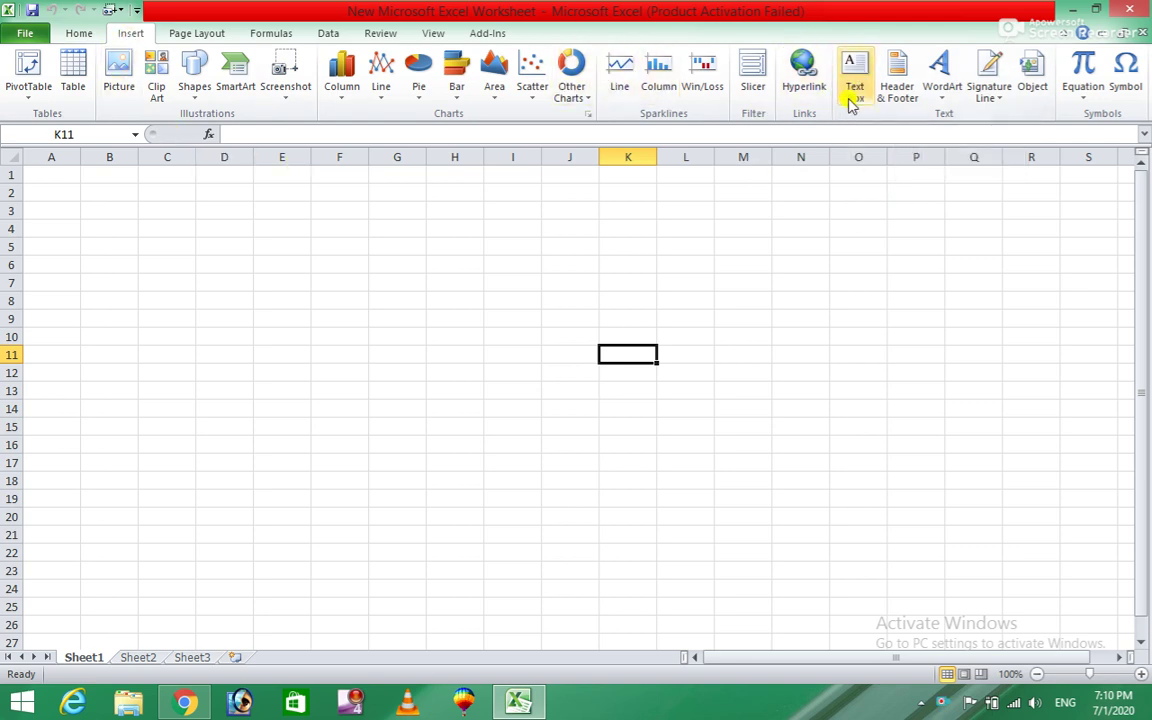
Draw a text box over cells C4 to G11.
click(853, 100)
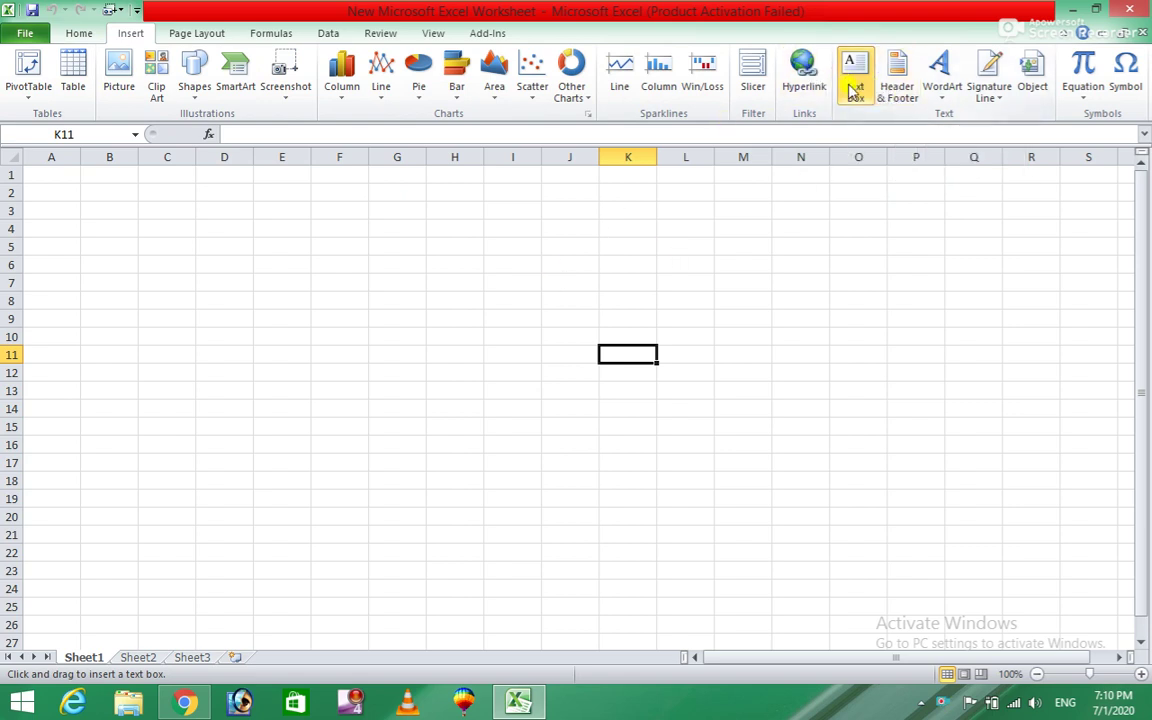
click(853, 88)
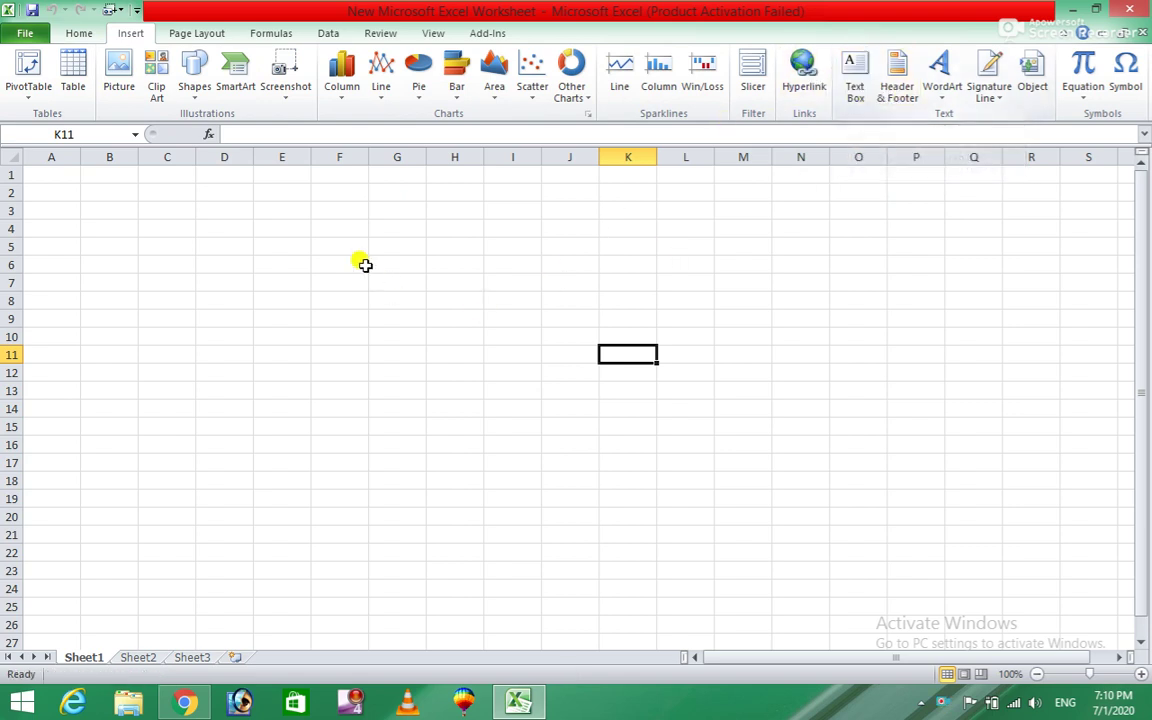
click(141, 209)
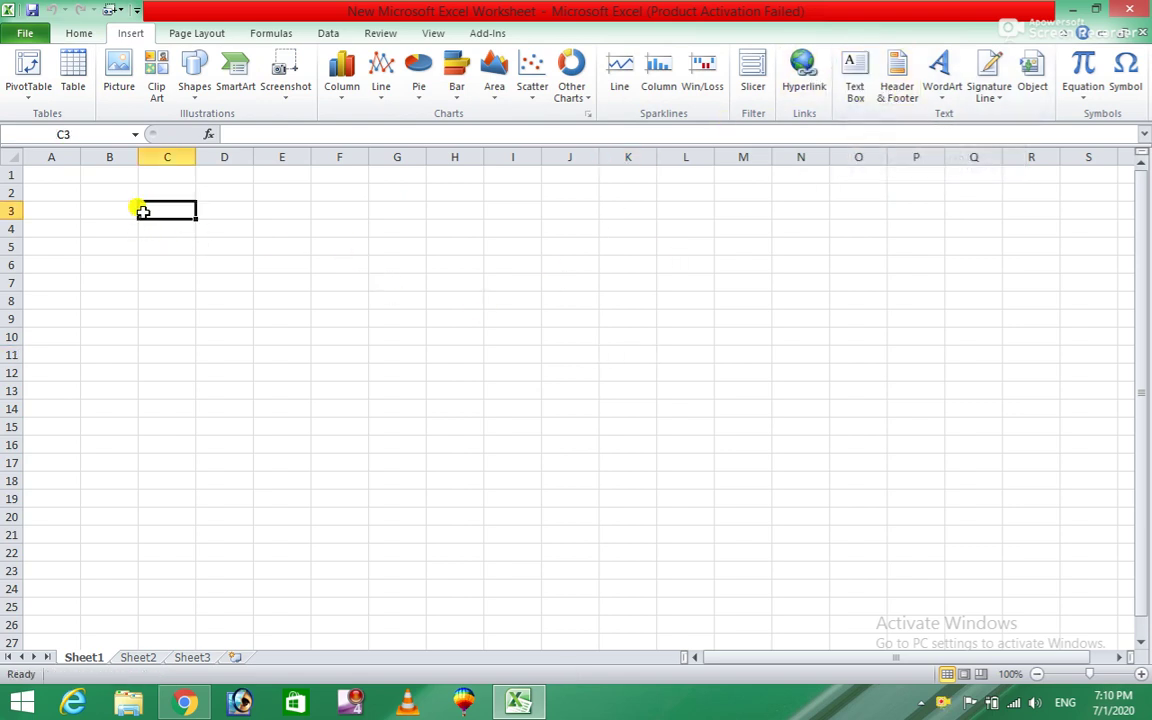
click(856, 80)
drag(149, 232, 423, 349)
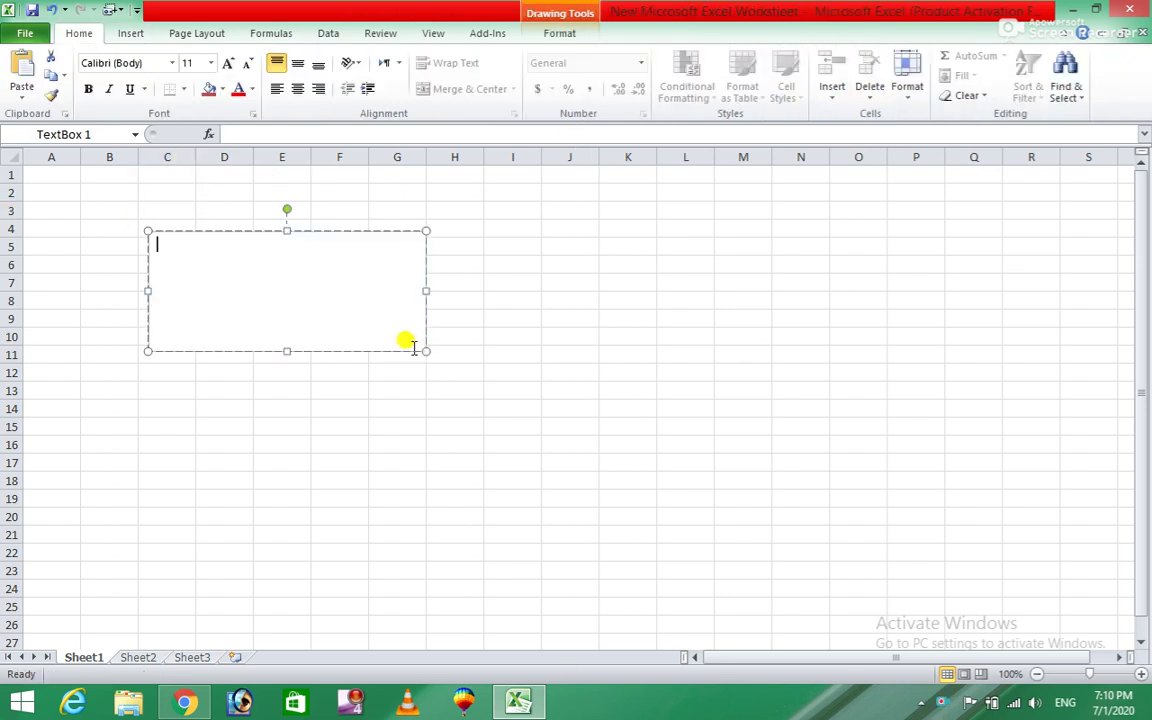
Link the text box contents to column I with an = formula.
click(247, 134)
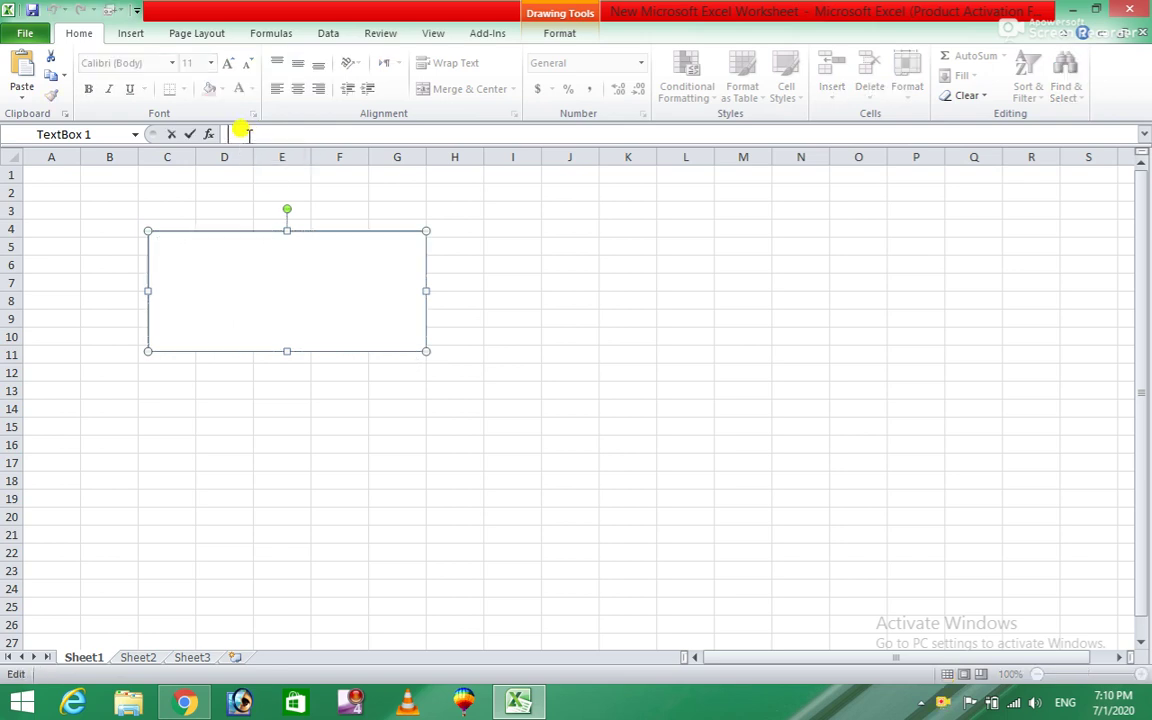
text(=)
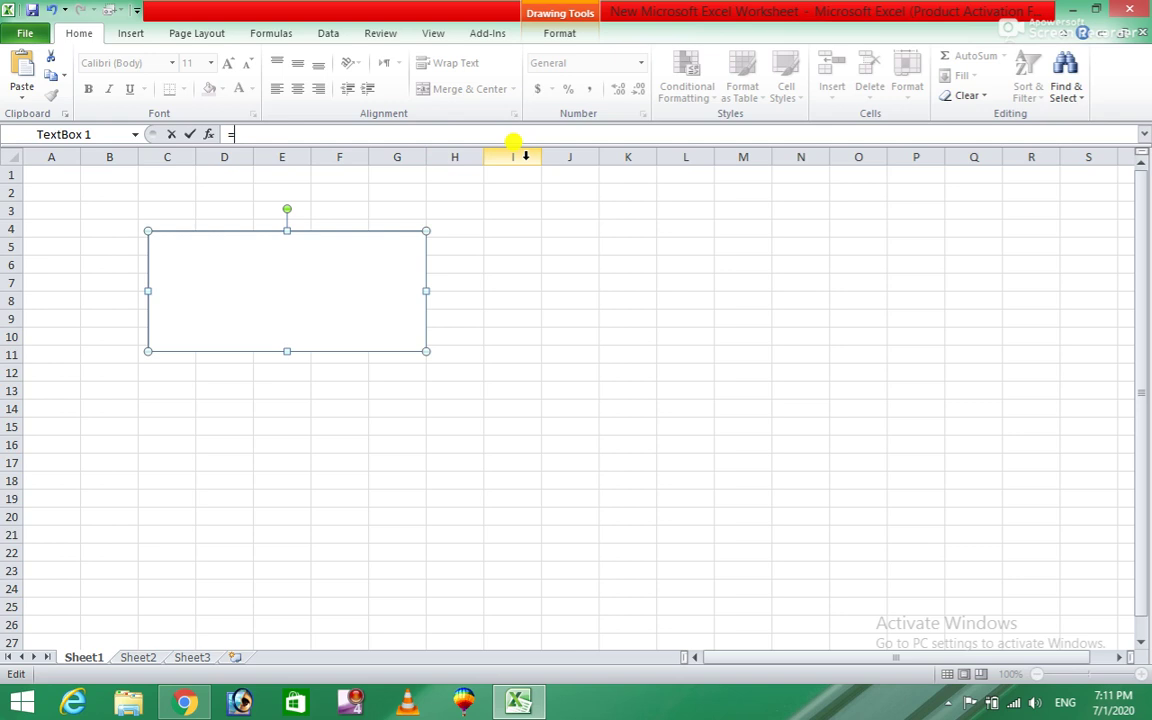
click(513, 157)
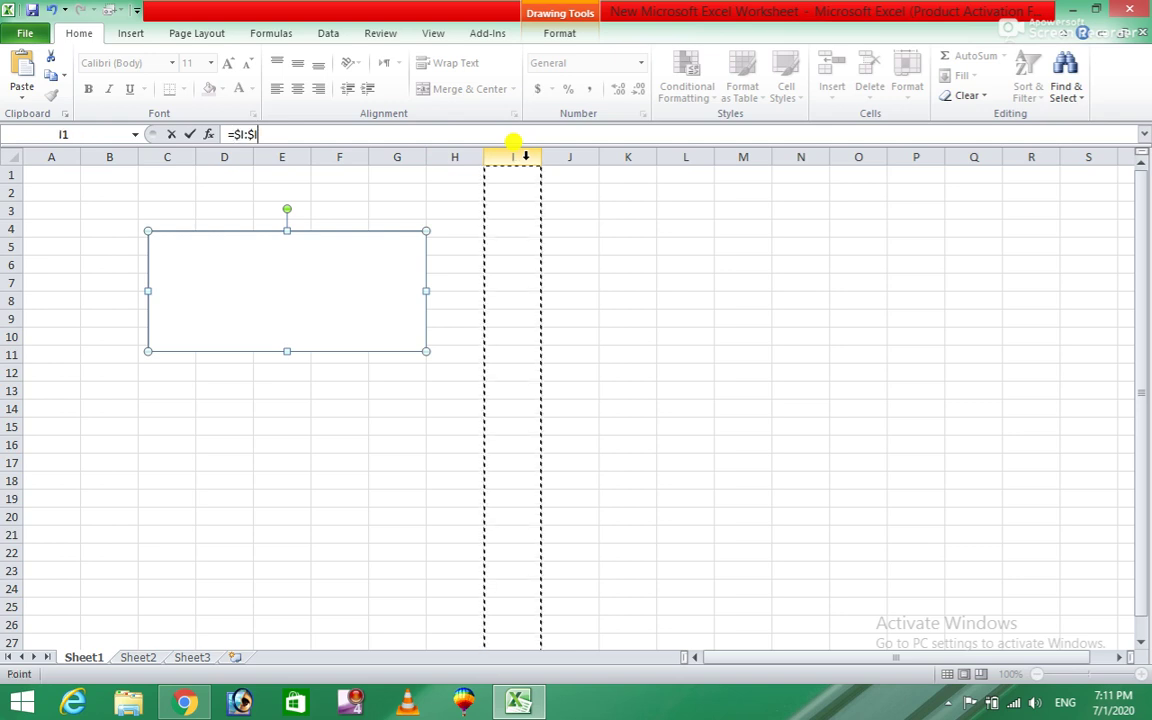
key(Return)
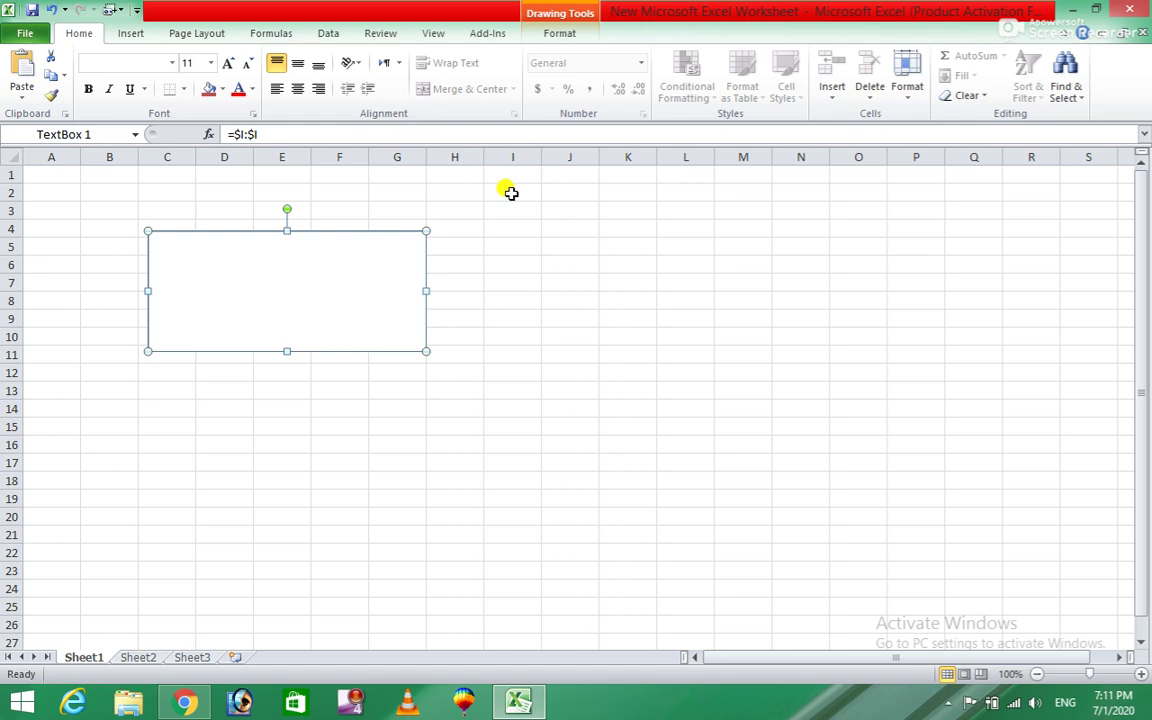
Enter 'Assalam O Alaikum' in I1, then extend it with 'Dear Students'.
click(501, 175)
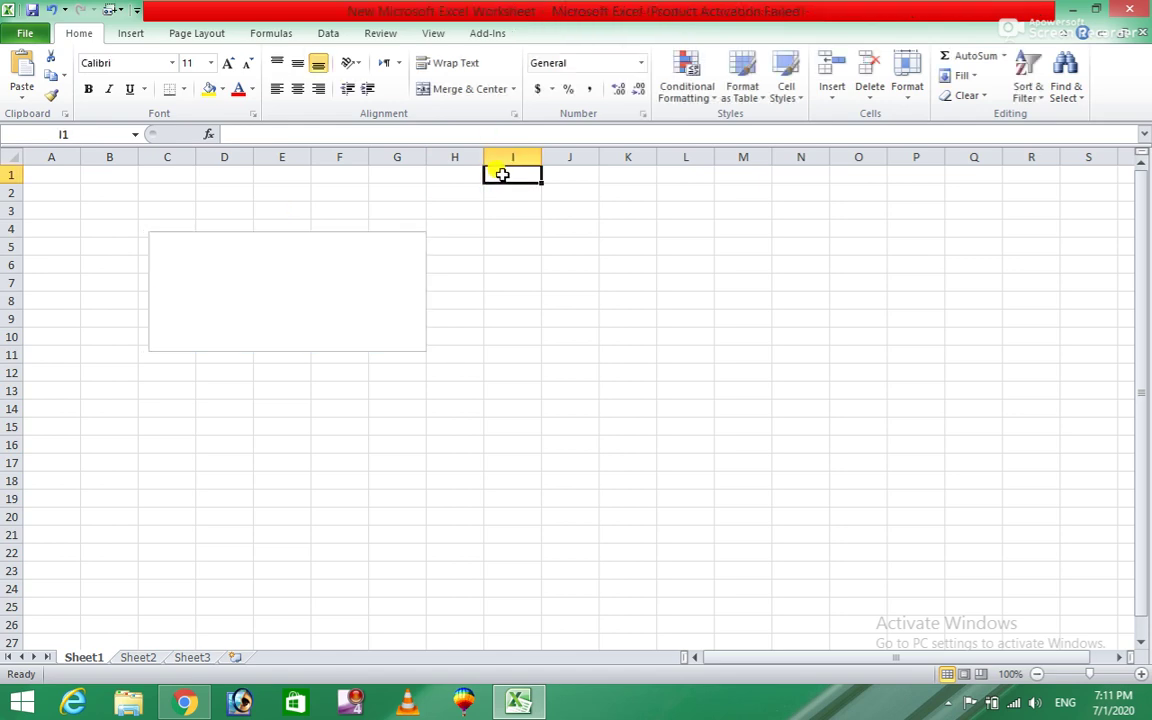
text(Assalam O Alaikum)
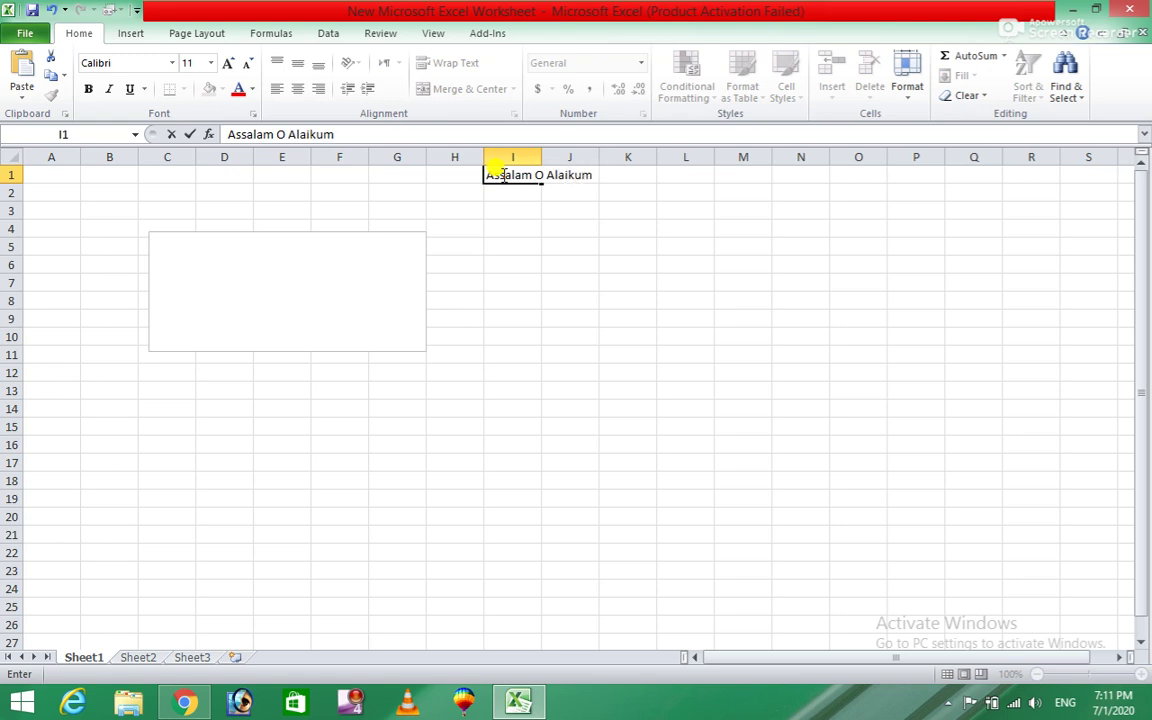
key(Return)
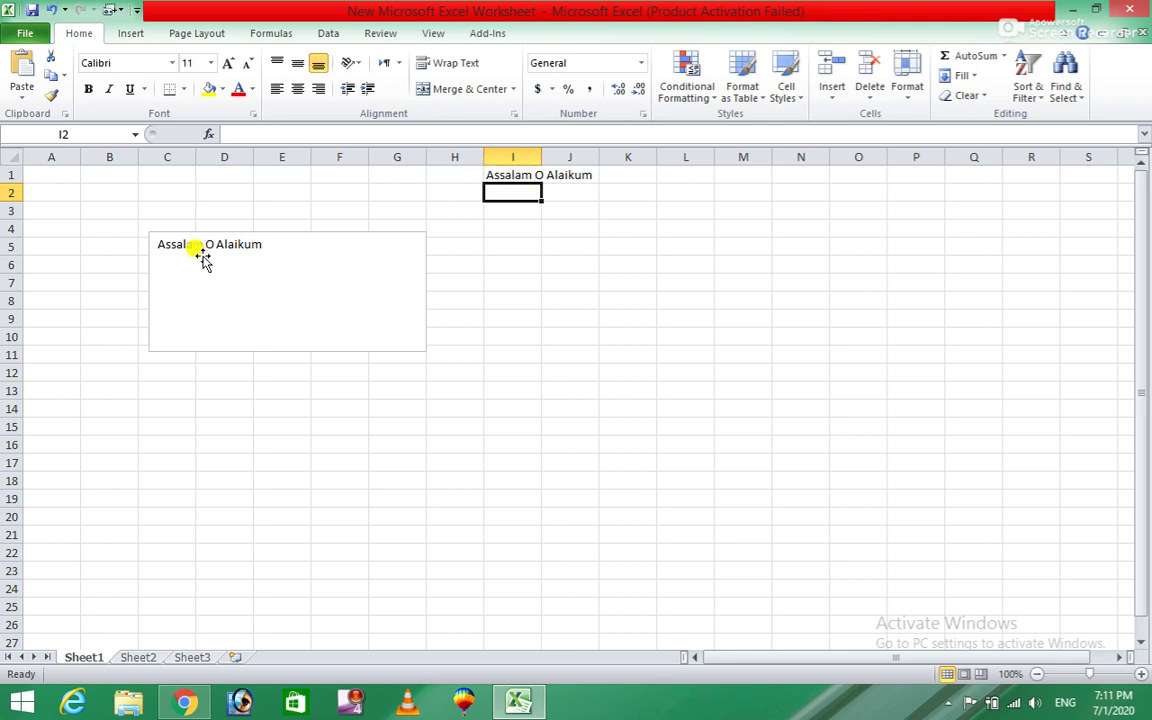
double_click(500, 174)
text(Dear Students)
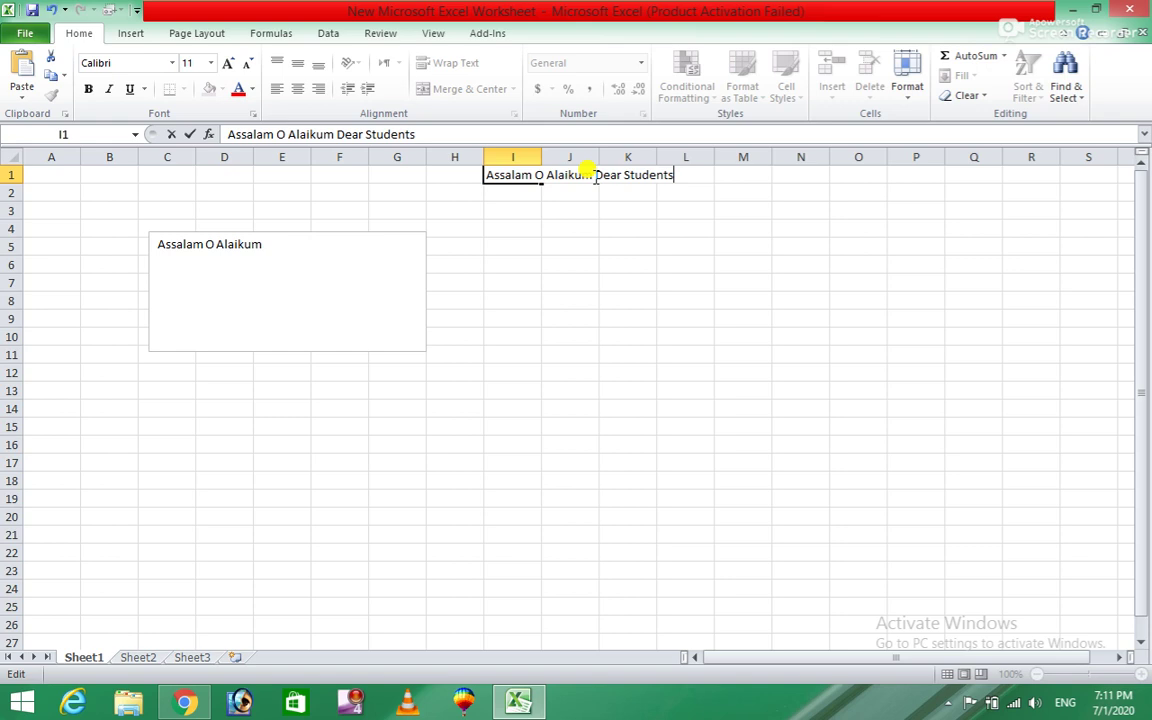
key(Return)
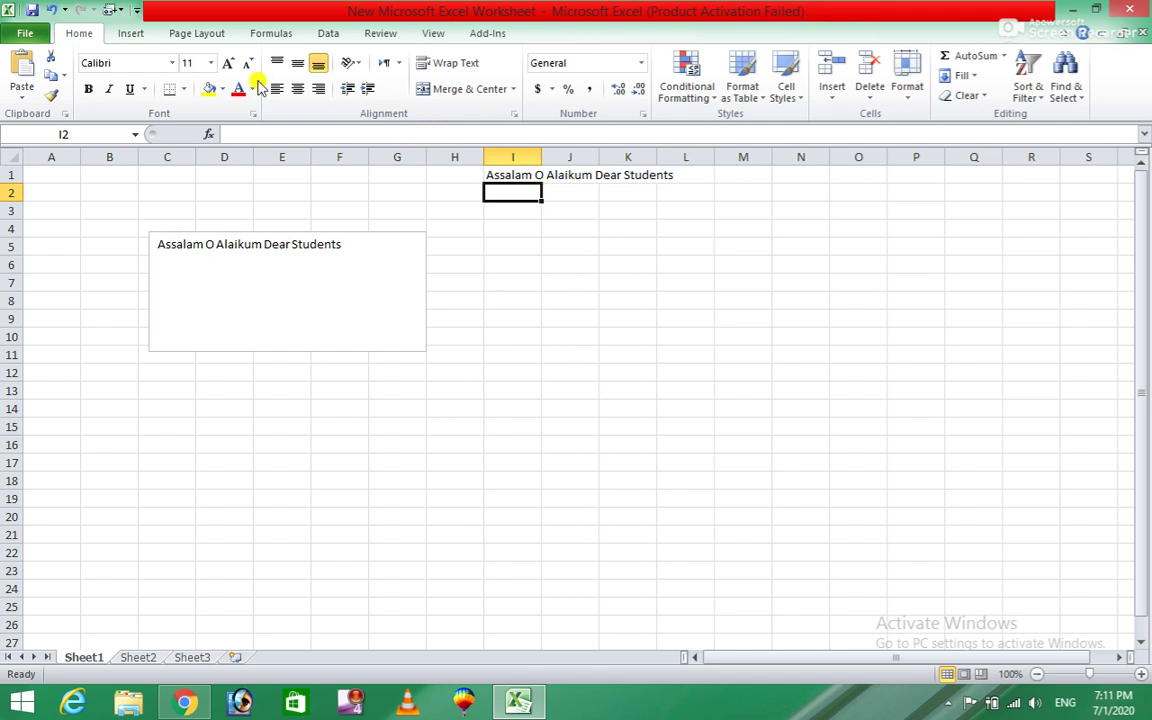
Delete the text box from the sheet.
click(118, 32)
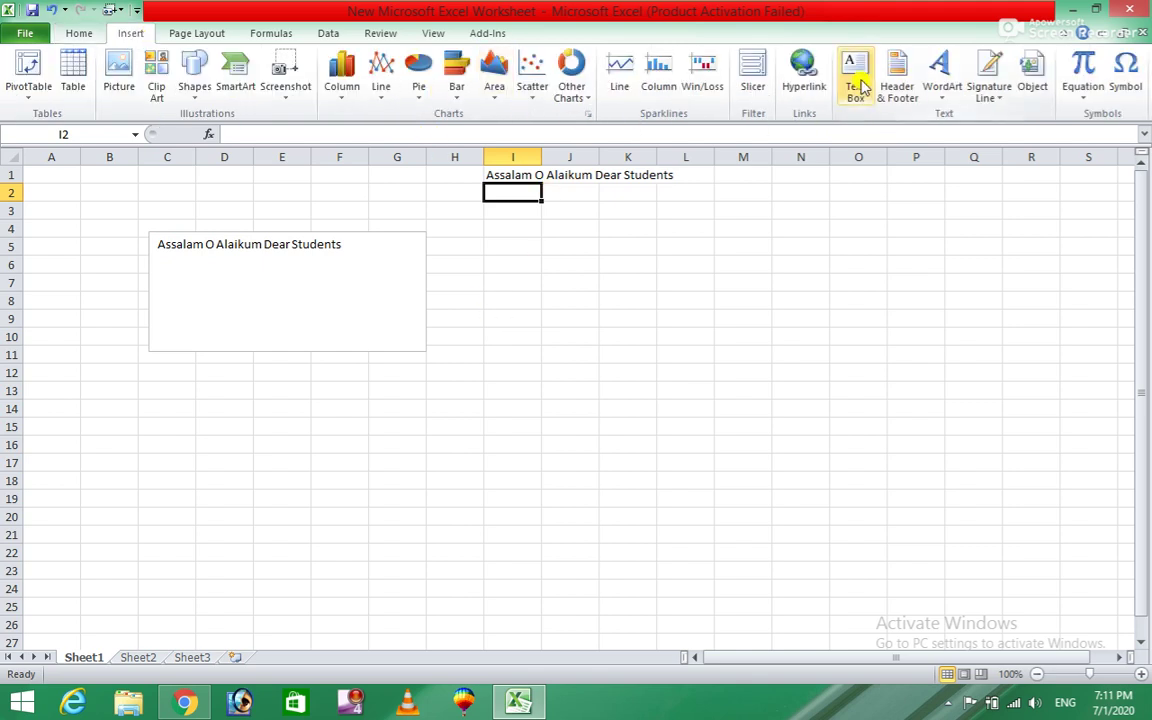
click(578, 334)
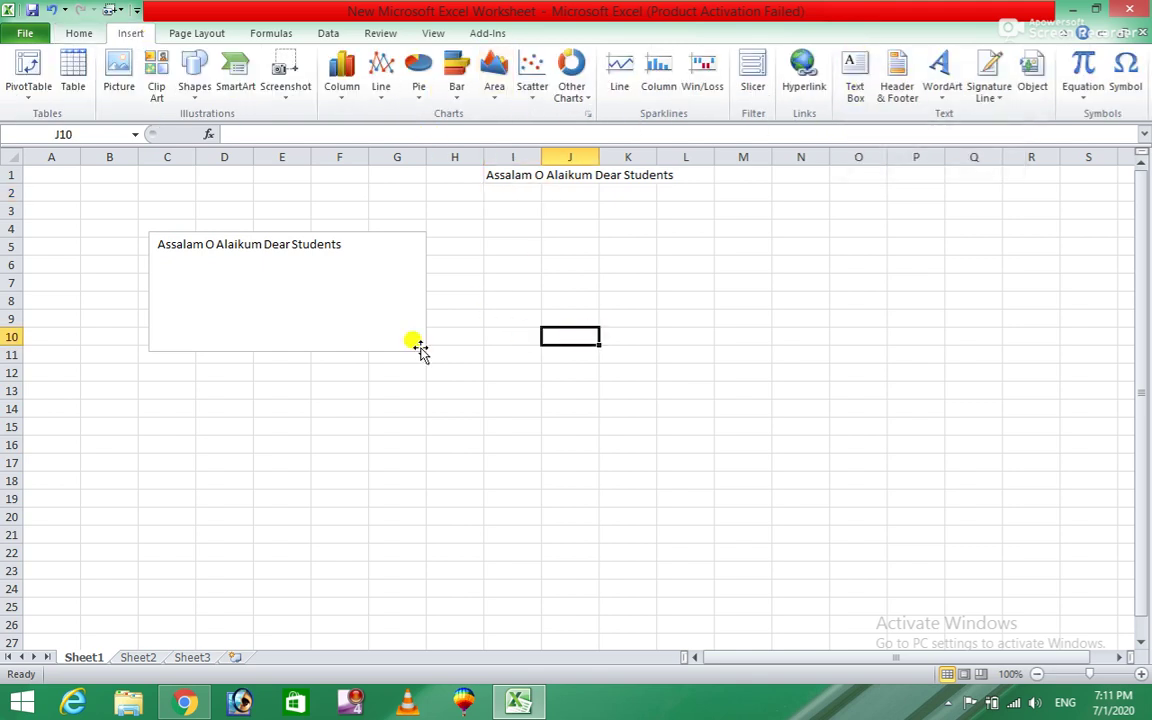
click(330, 290)
key(Delete)
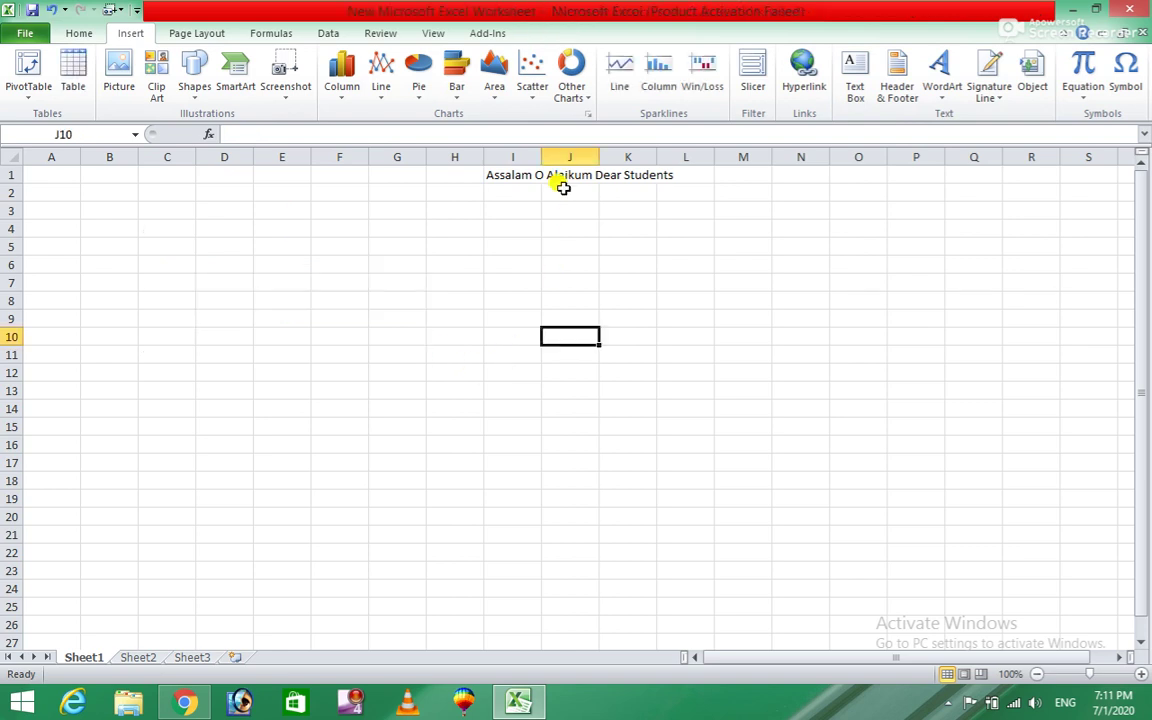
Clear the greeting text from cell I1.
click(562, 175)
click(508, 175)
double_click(512, 175)
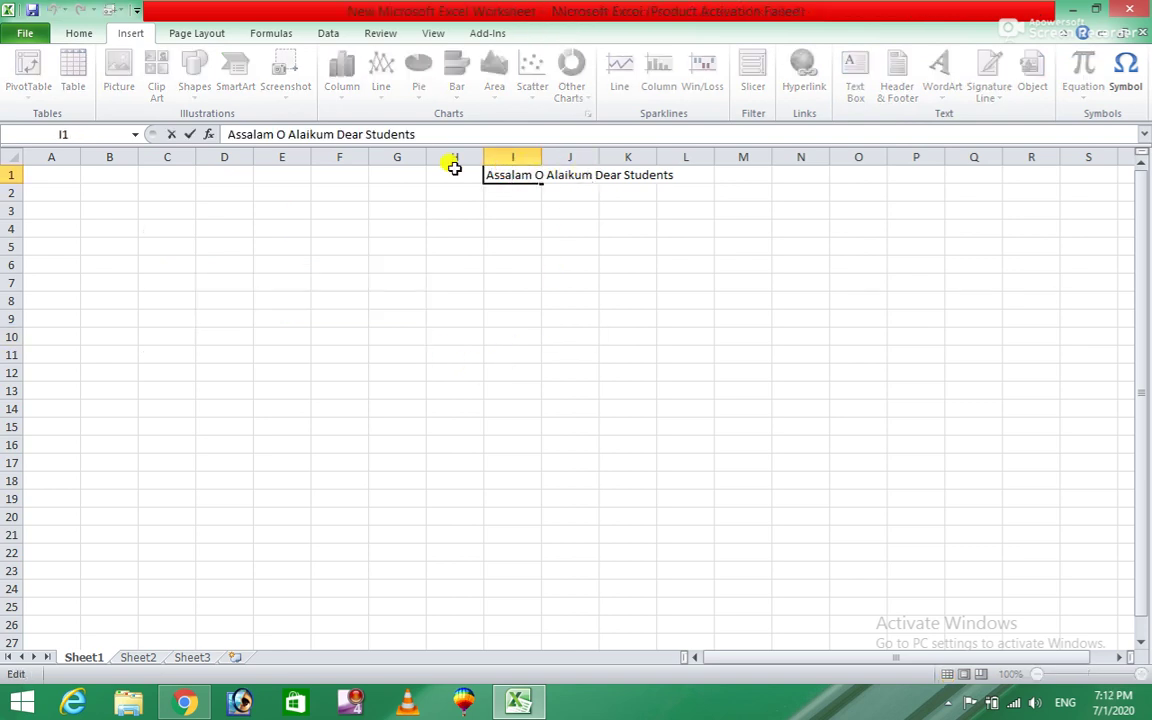
drag(484, 175, 681, 190)
key(Delete)
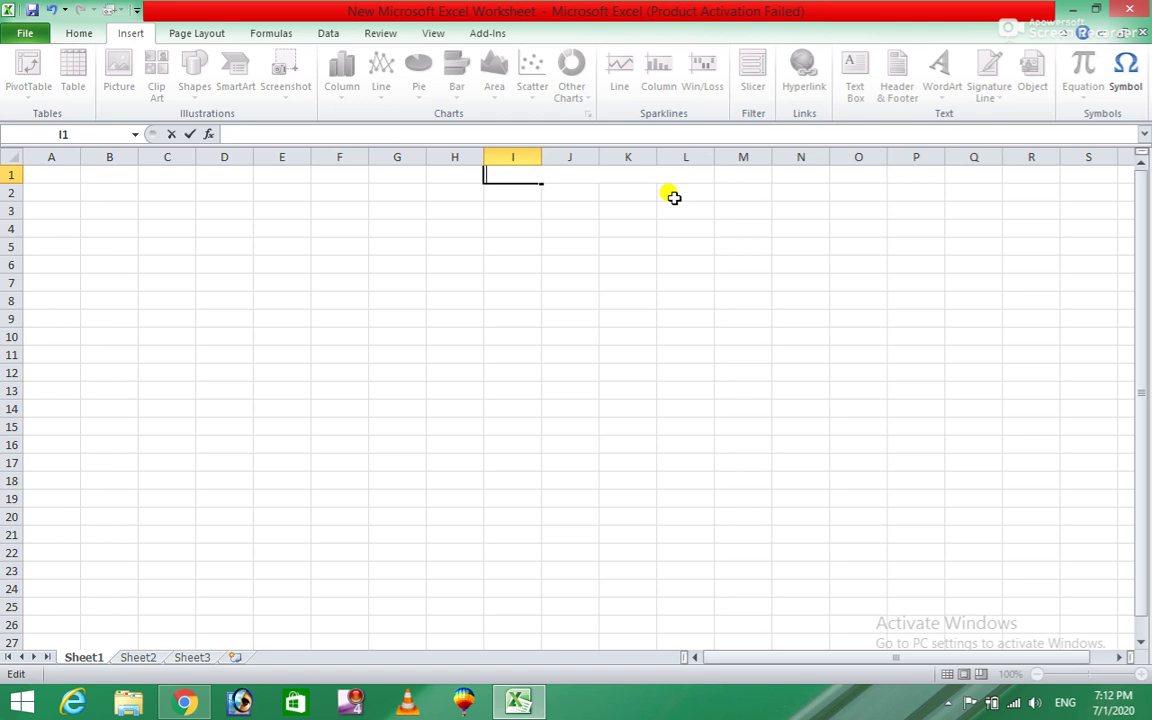
click(620, 280)
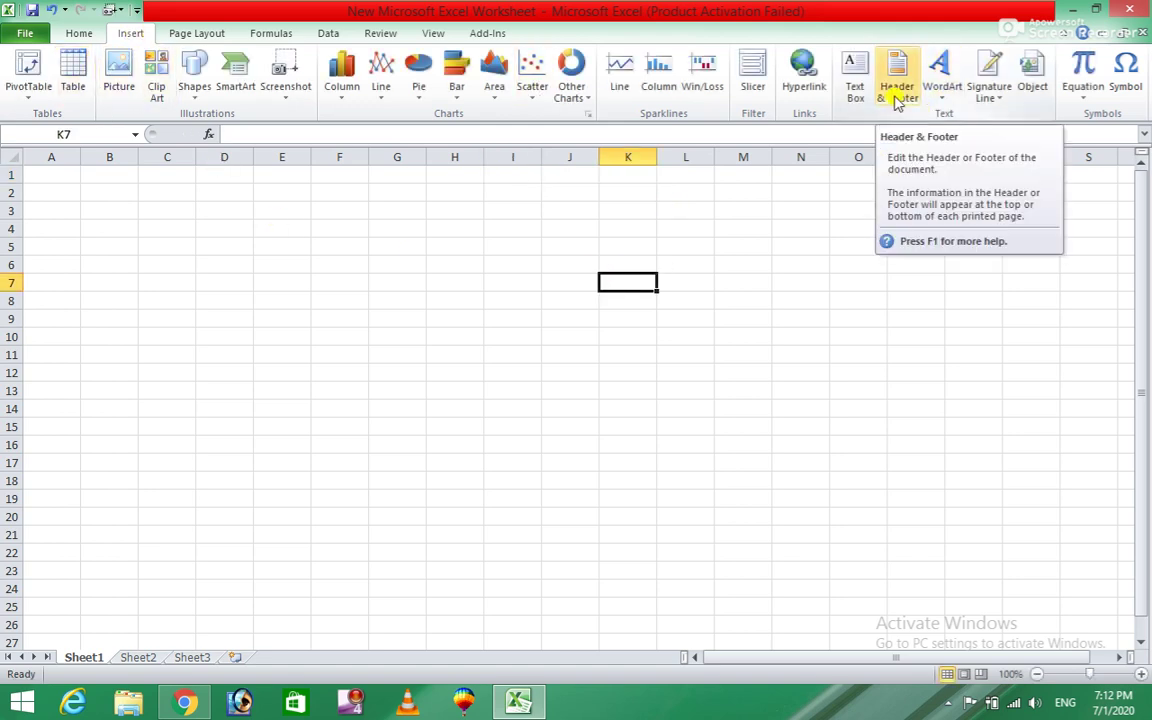
Enter header and footer editing briefly, then close the workbook window.
click(897, 92)
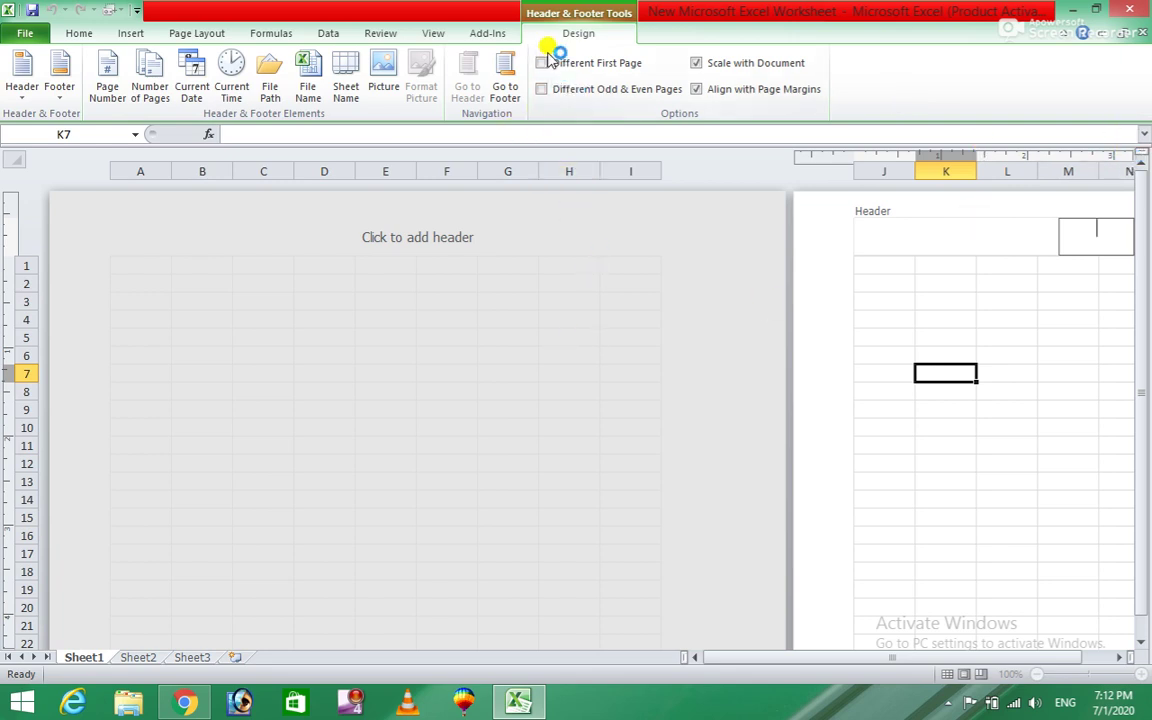
click(131, 33)
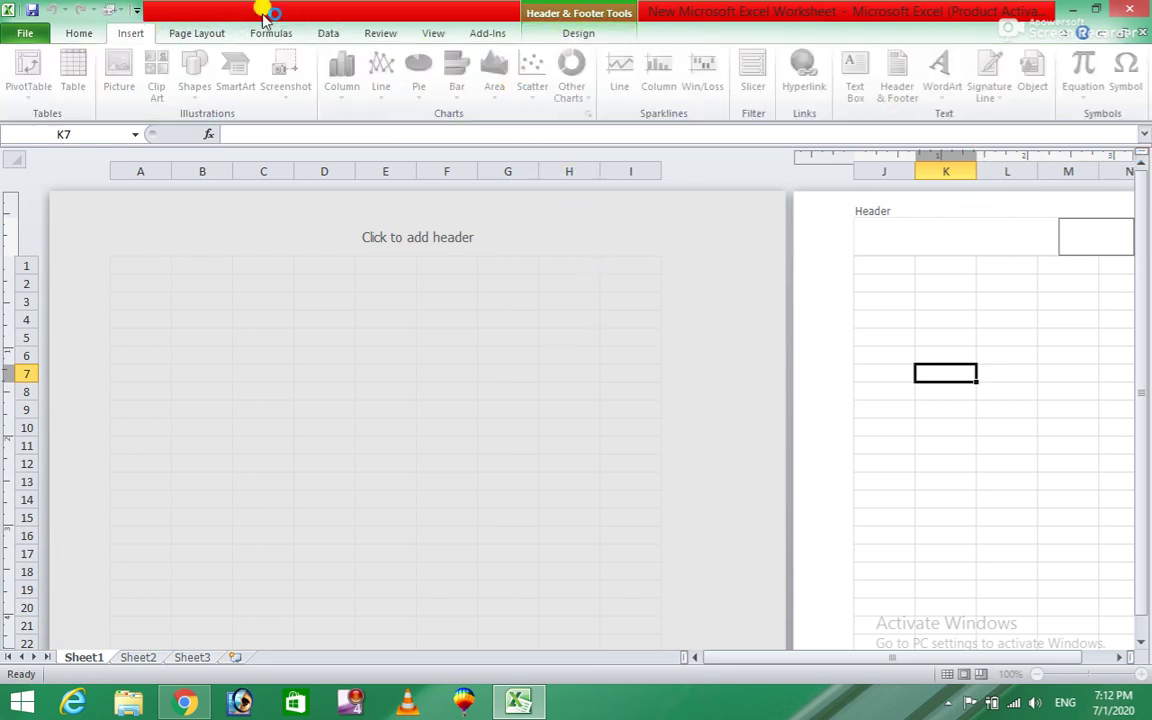
click(1129, 9)
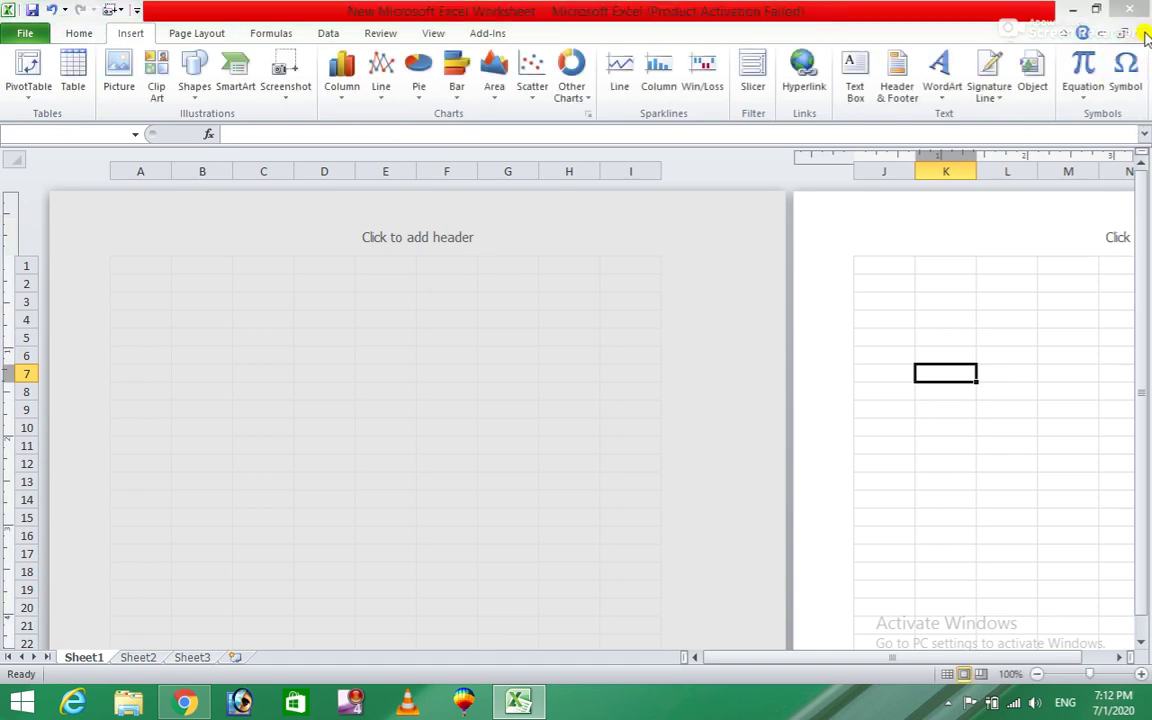
Answer the save prompt and create a new blank workbook.
click(584, 377)
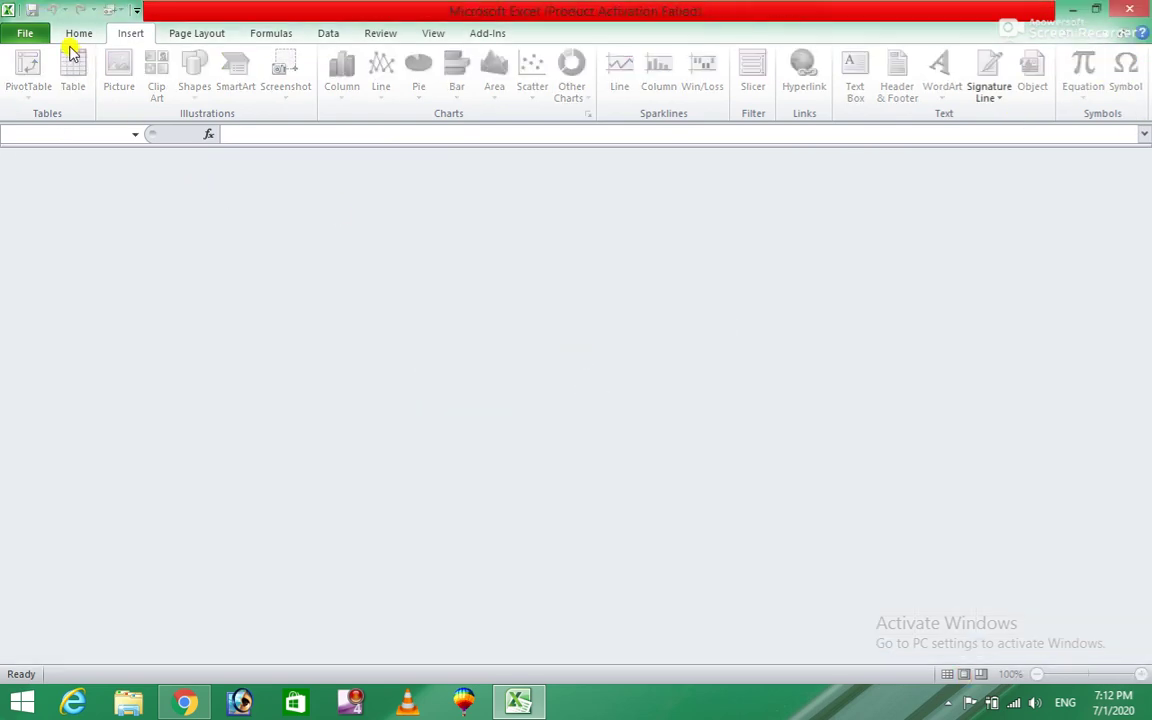
click(25, 33)
click(34, 236)
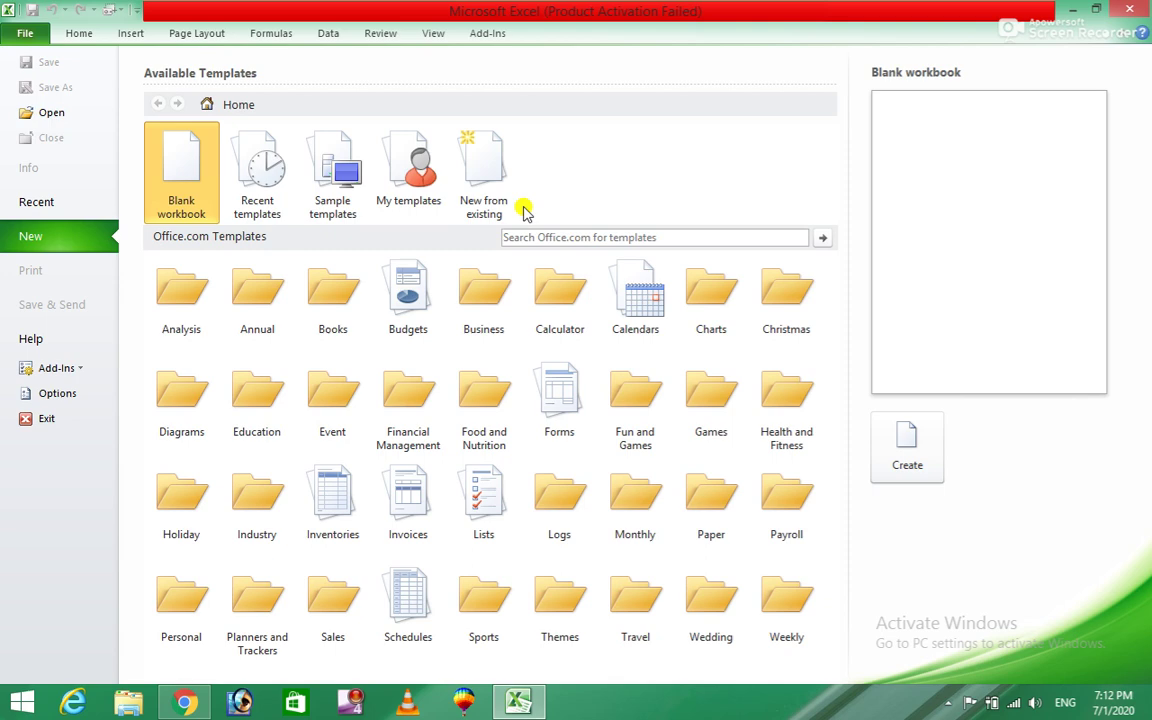
click(906, 445)
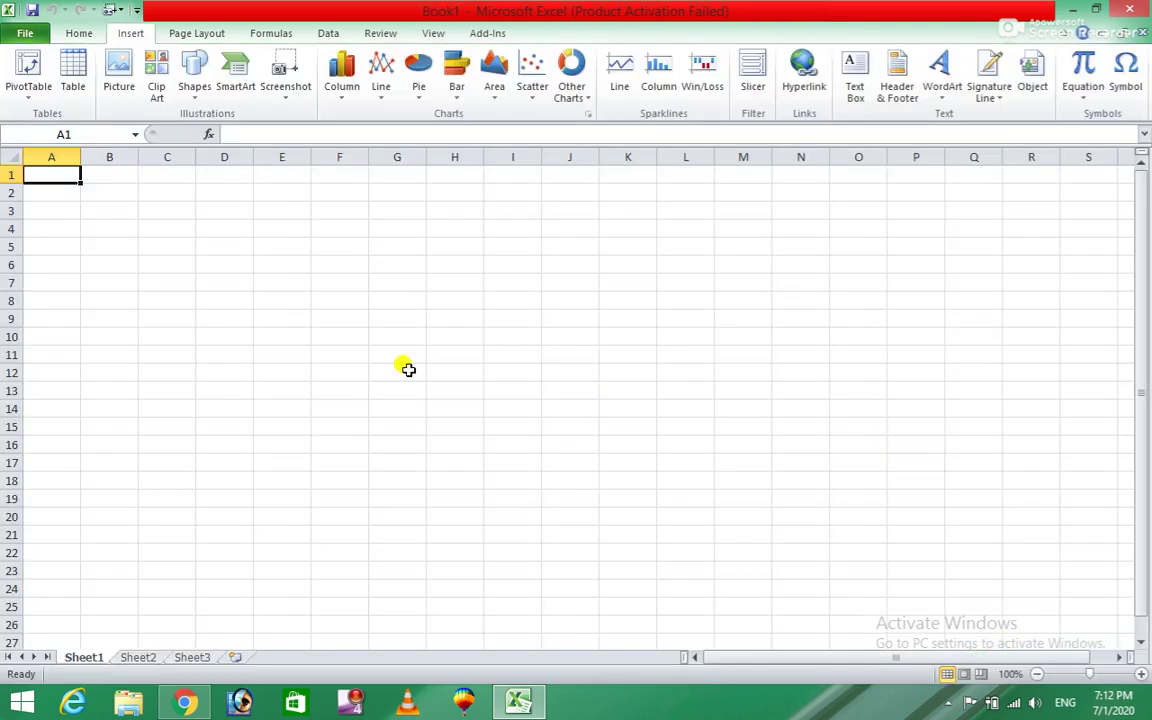
Enter headings S. No, Name, F/Name and Class in B4:E4 and widen the columns.
click(99, 236)
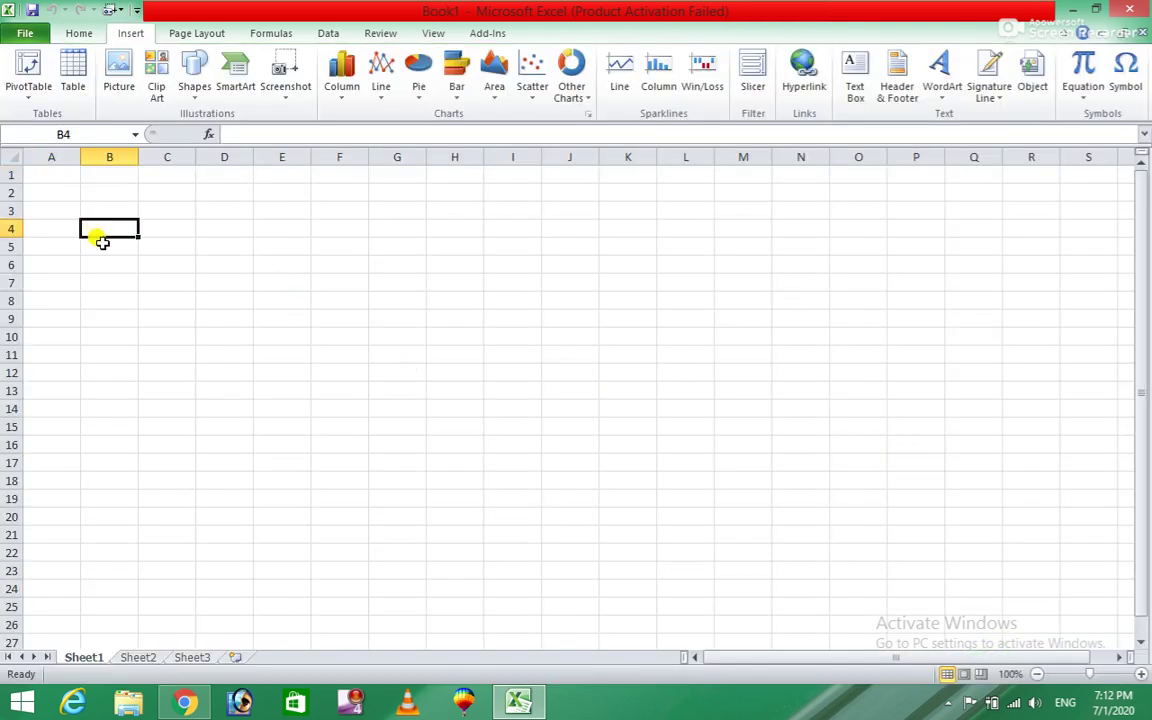
text(S. No)
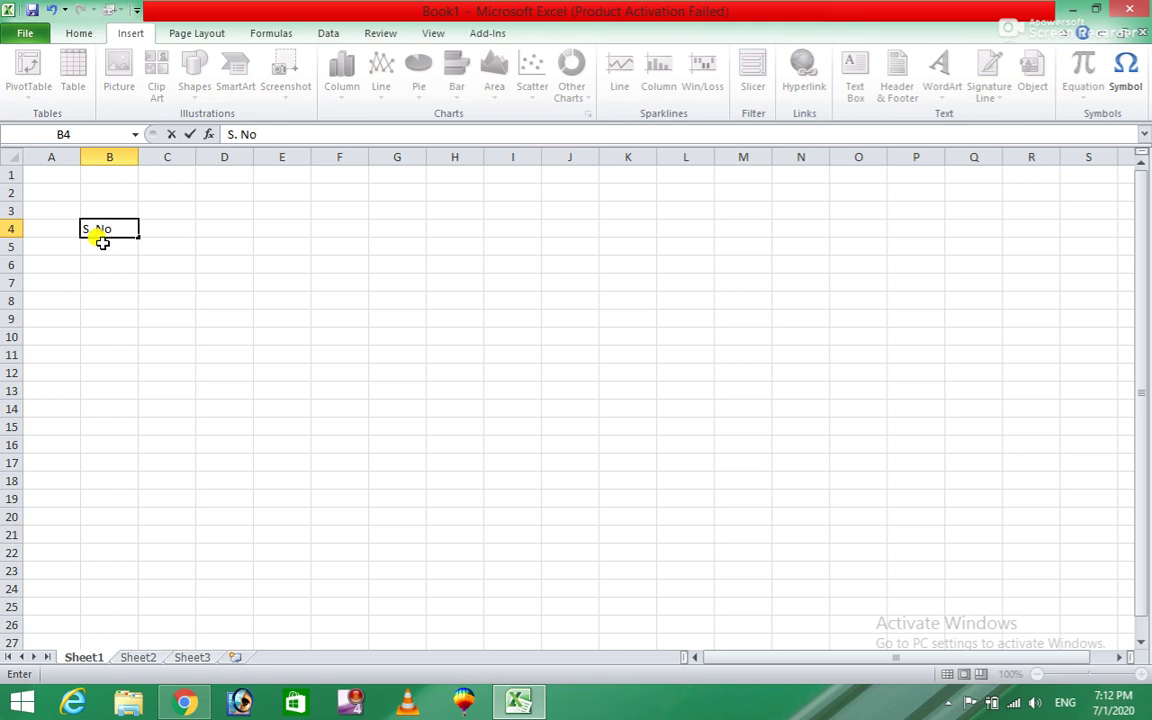
key(Tab)
text(N)
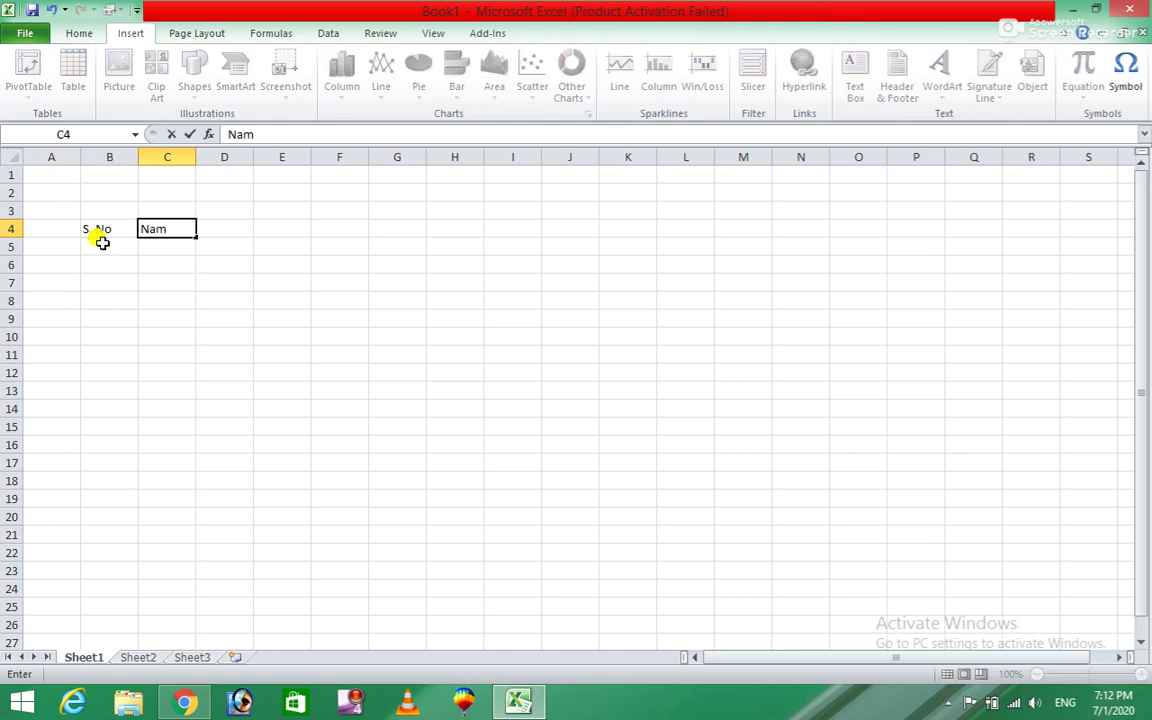
key(Tab)
text(F)
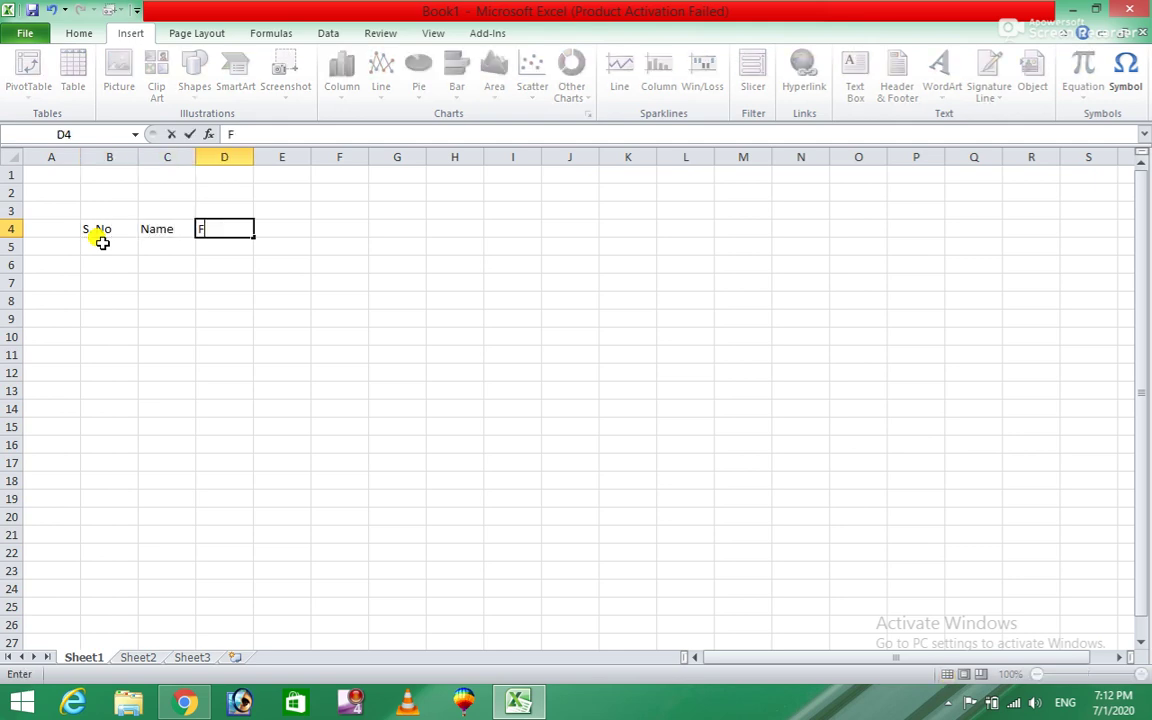
text(/Name)
key(Tab)
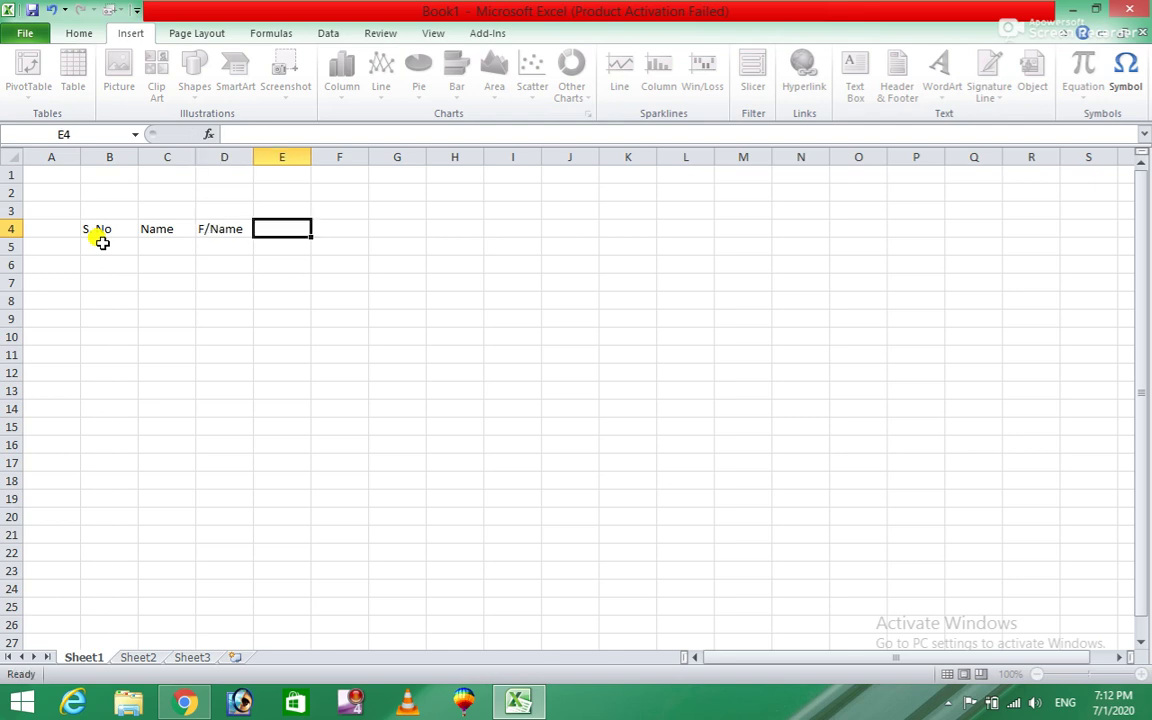
text(Class)
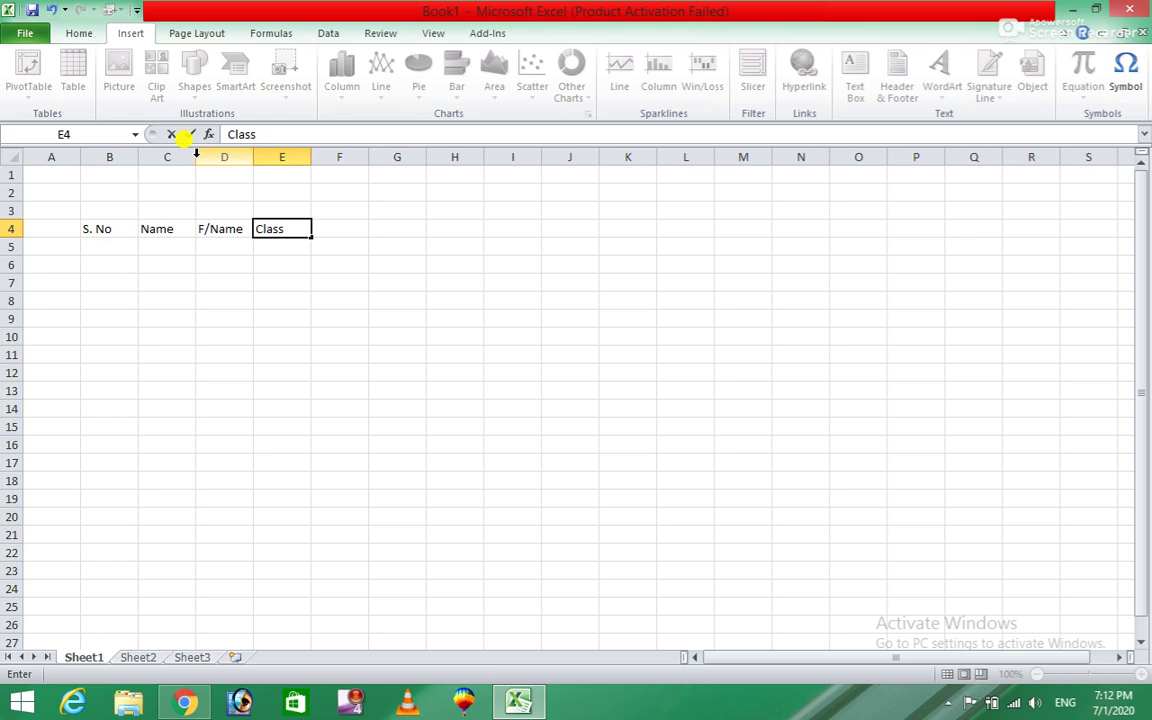
drag(166, 208, 166, 192)
drag(190, 150, 464, 157)
Number column B from 1 to 156 as a fill series down to row 160.
click(124, 243)
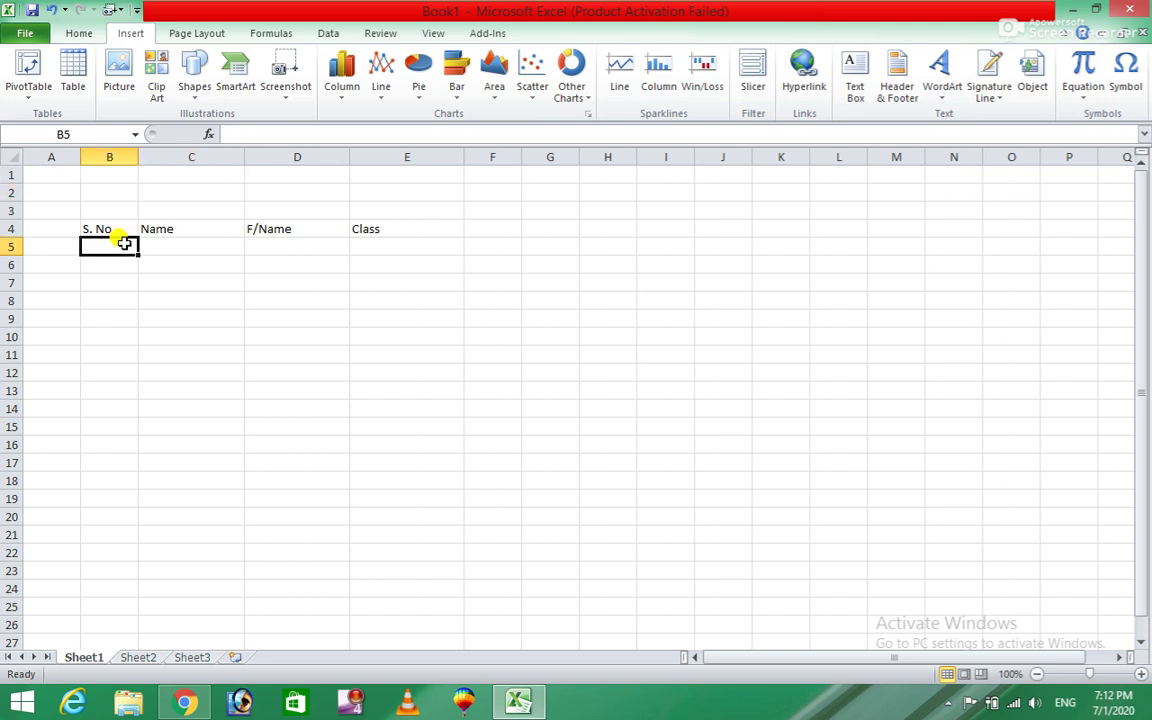
text(1)
key(Return)
click(126, 244)
mouse_move(138, 254)
mouse_down()
mouse_move(150, 592)
mouse_move(140, 625)
mouse_up()
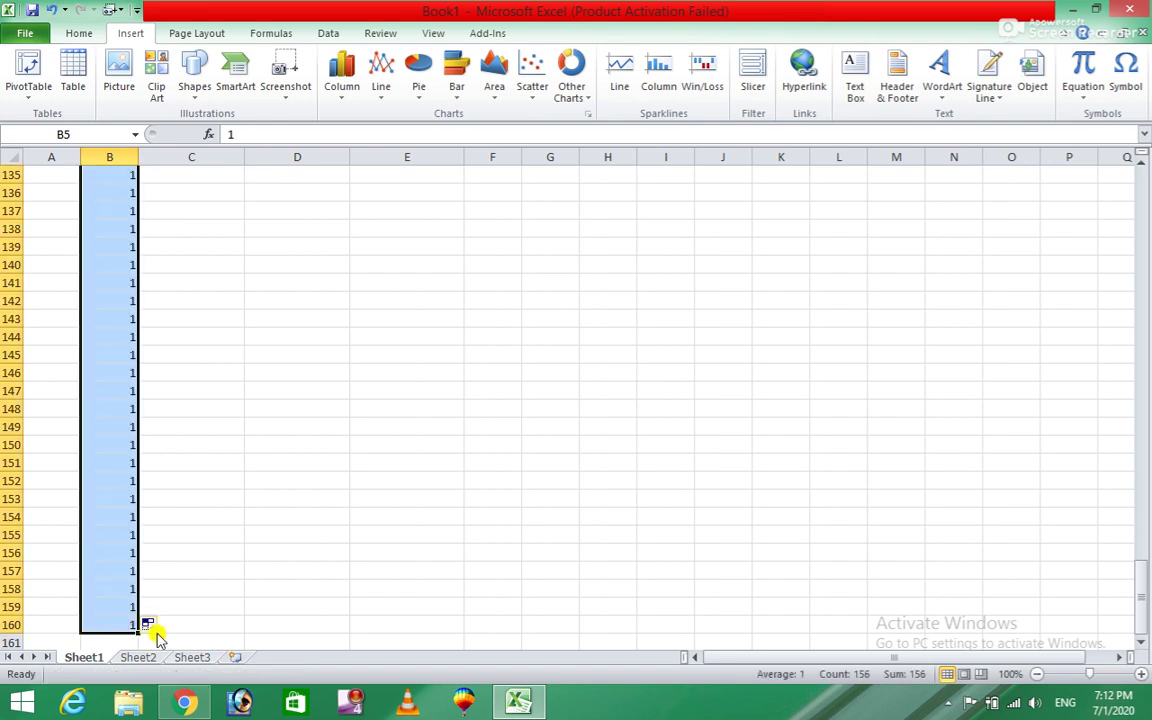
click(150, 624)
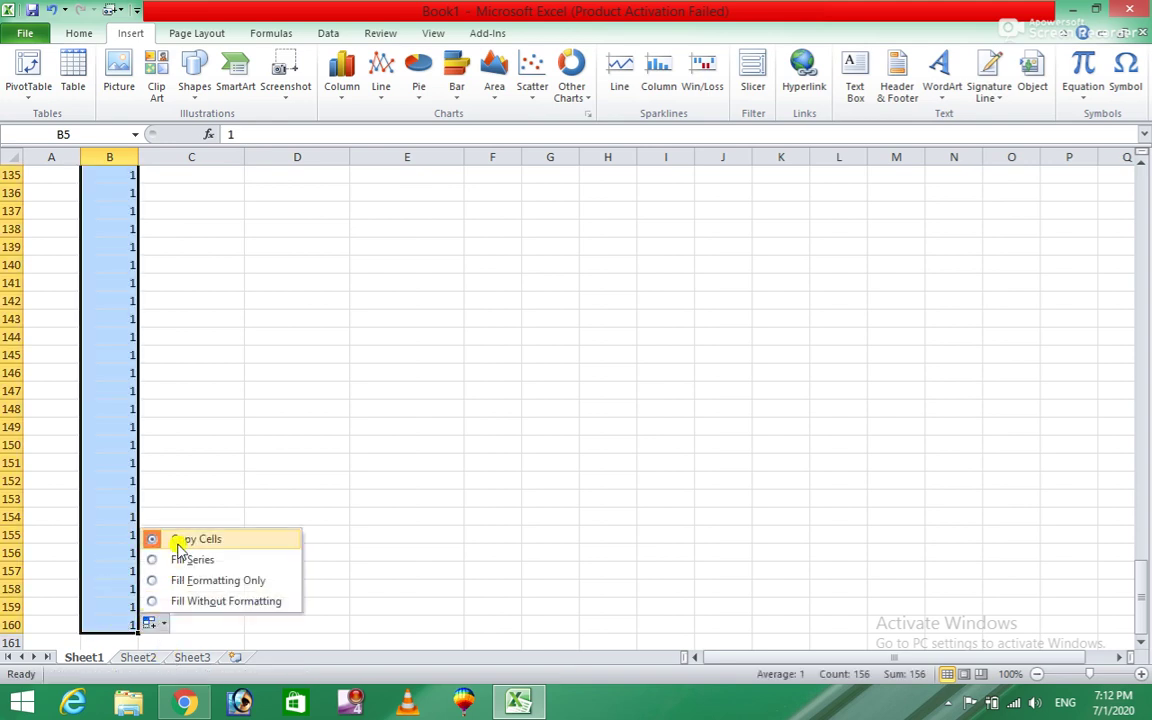
click(159, 556)
scroll(192, 230, up, 2)
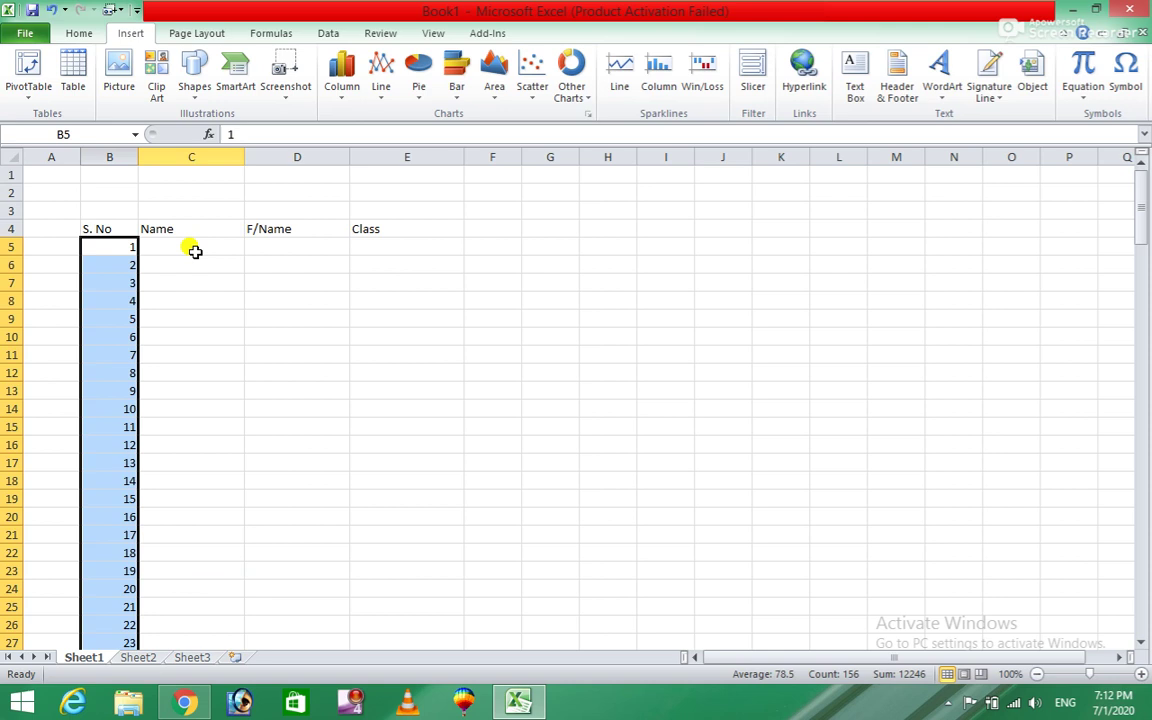
Fill the Name column with Burhan from C5 down to row 160.
click(194, 250)
text(Burhan)
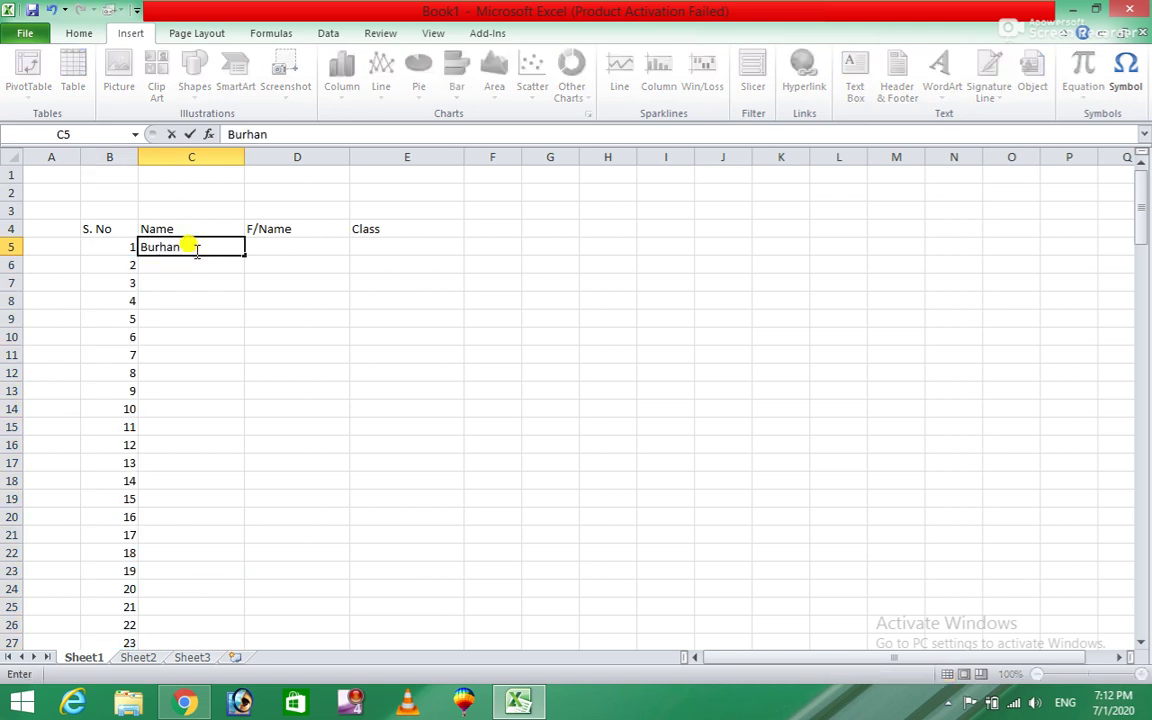
click(301, 314)
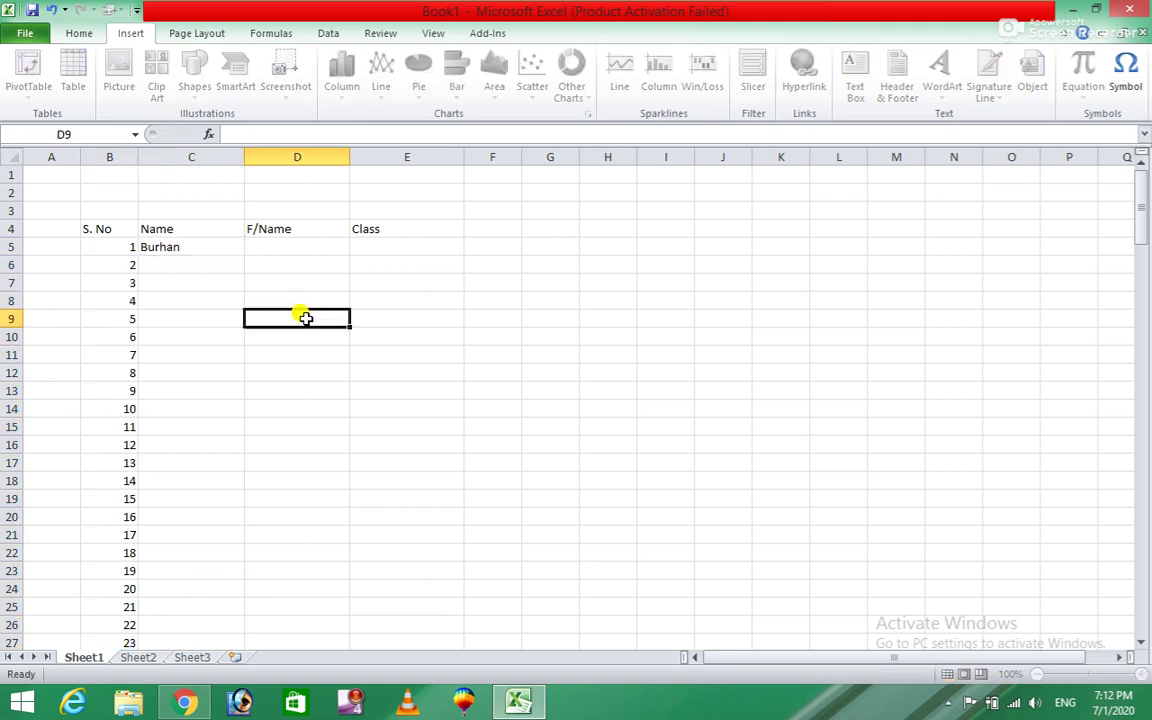
click(195, 246)
drag(243, 254, 243, 708)
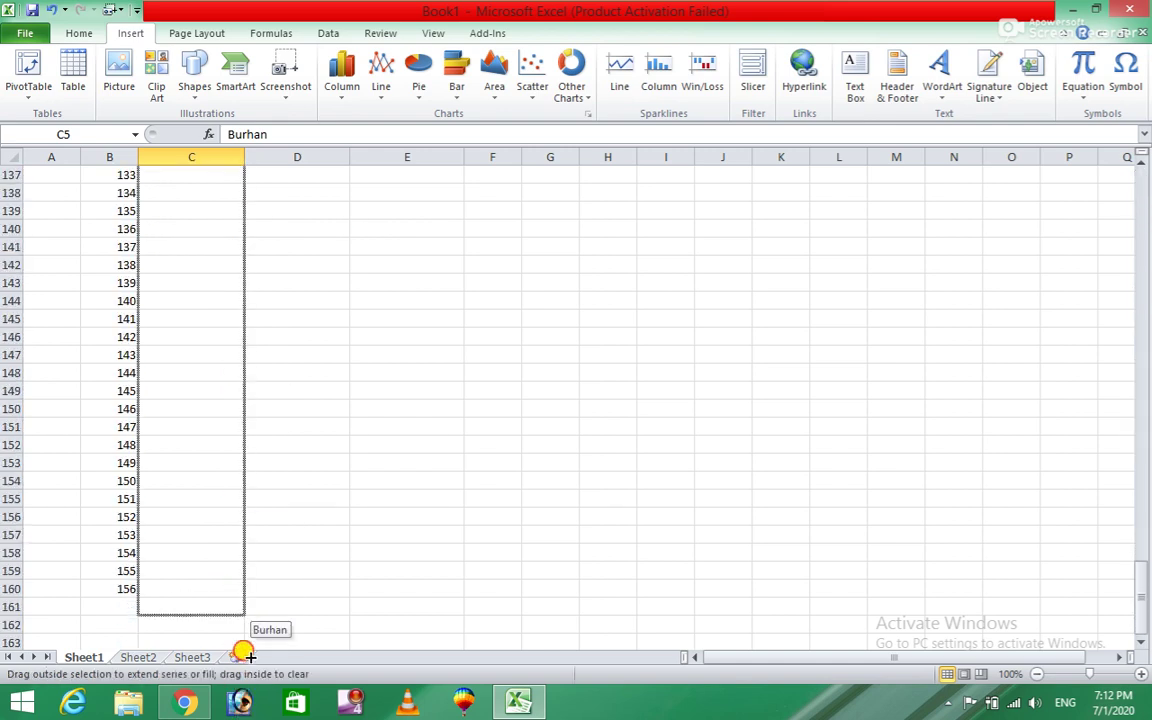
drag(243, 708, 234, 592)
scroll(296, 367, up, 5)
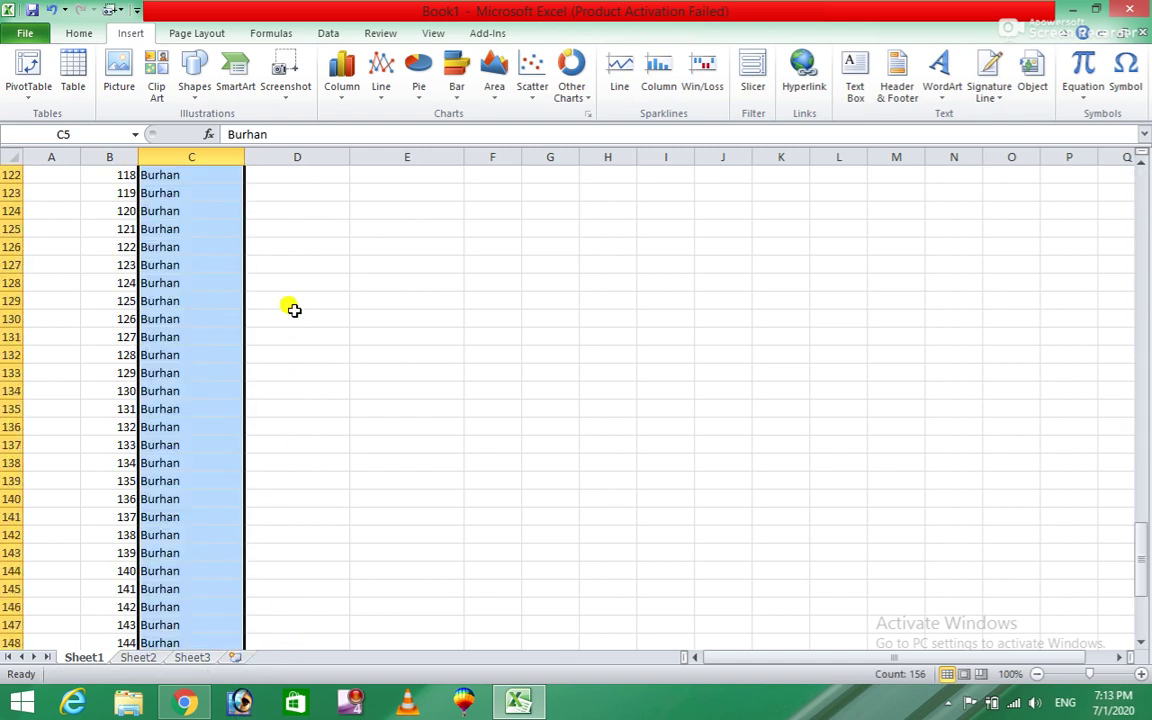
scroll(291, 309, up, 12)
drag(1141, 481, 1134, 226)
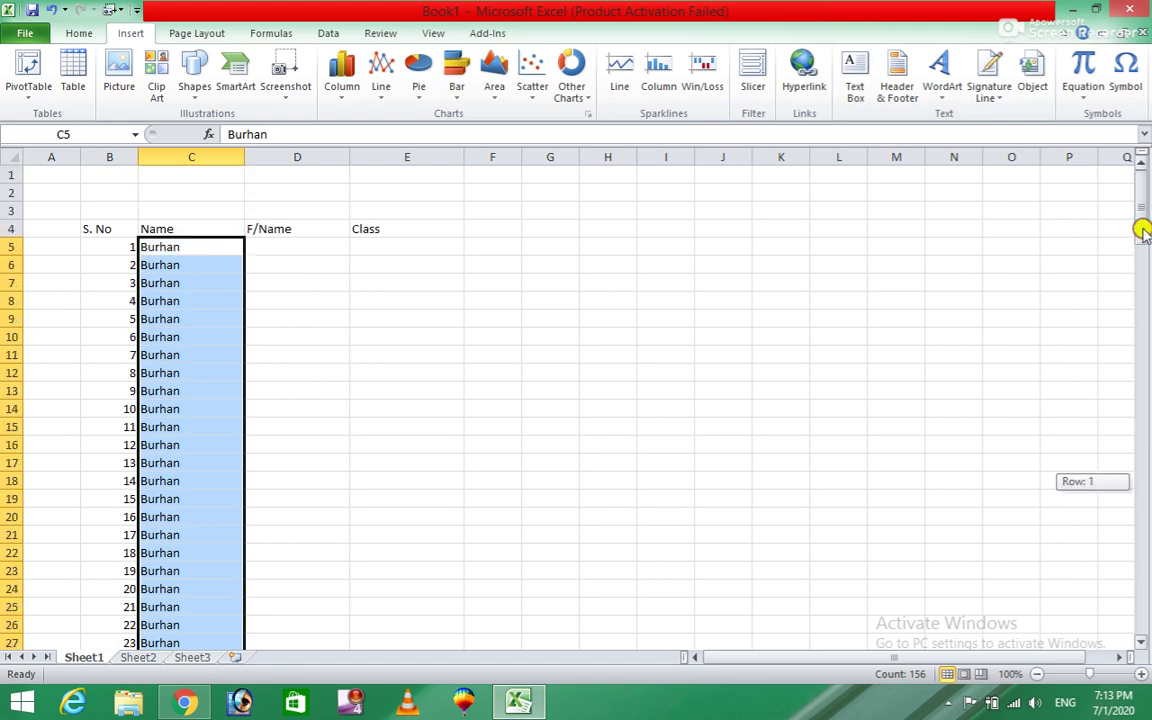
Fill the F/Name column with Khan from D5 down to row 160.
click(281, 248)
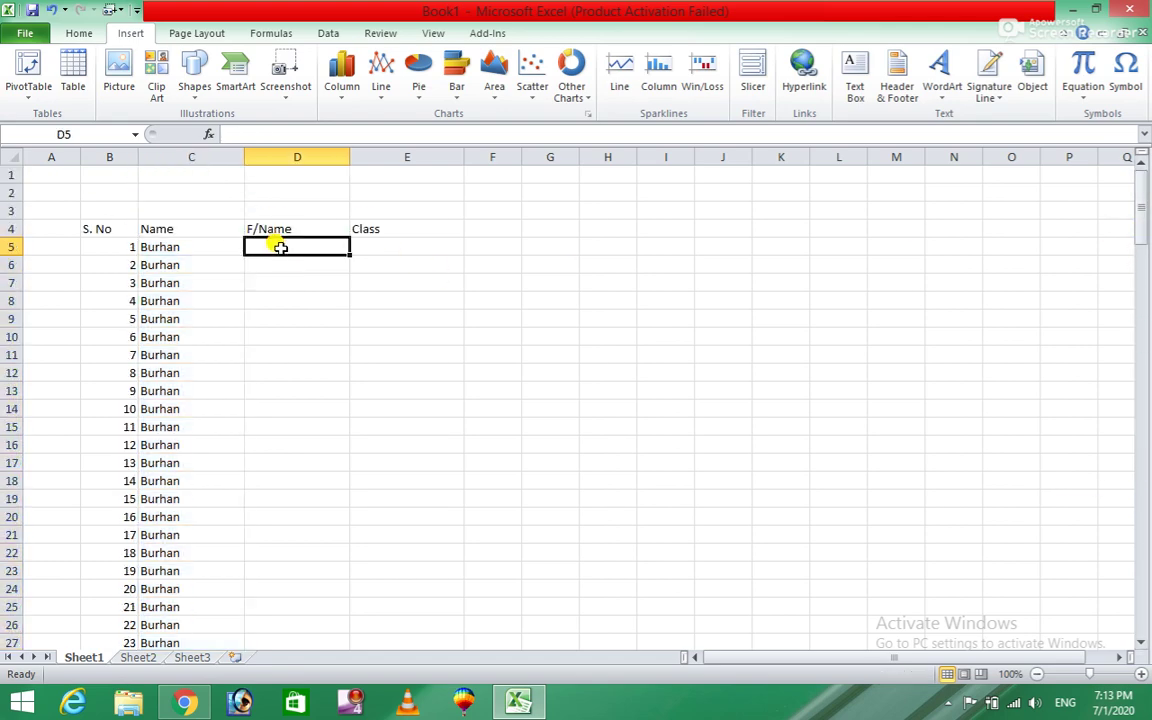
text(Khan)
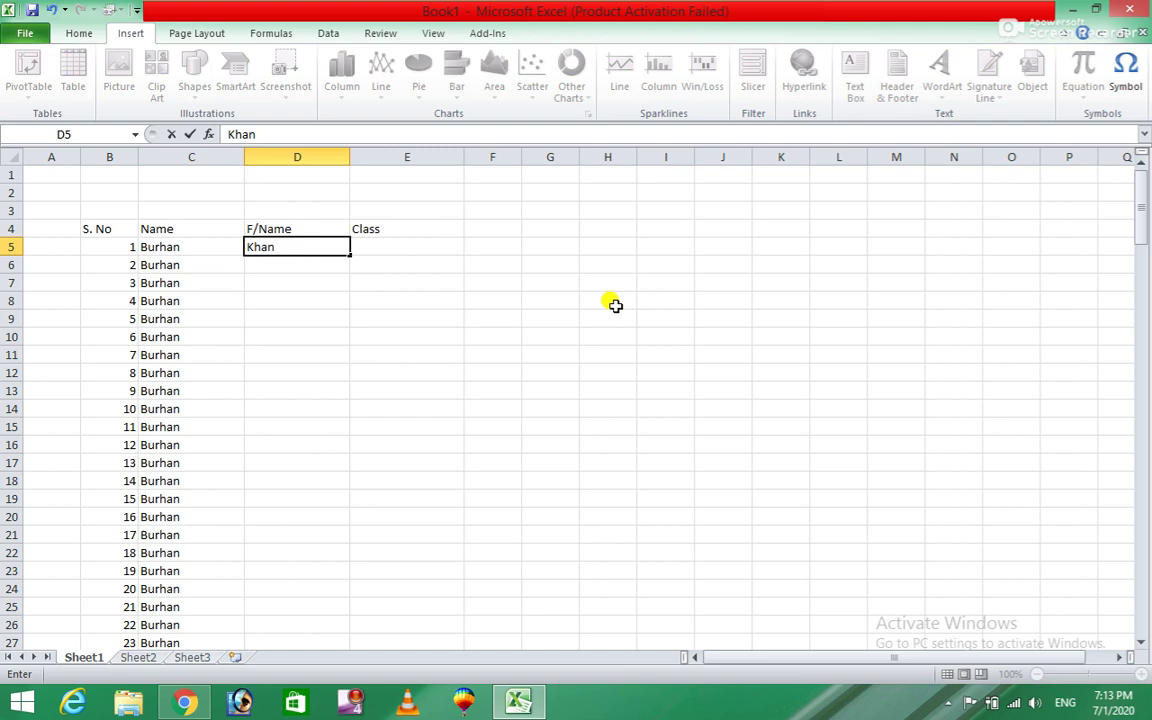
click(607, 318)
click(305, 248)
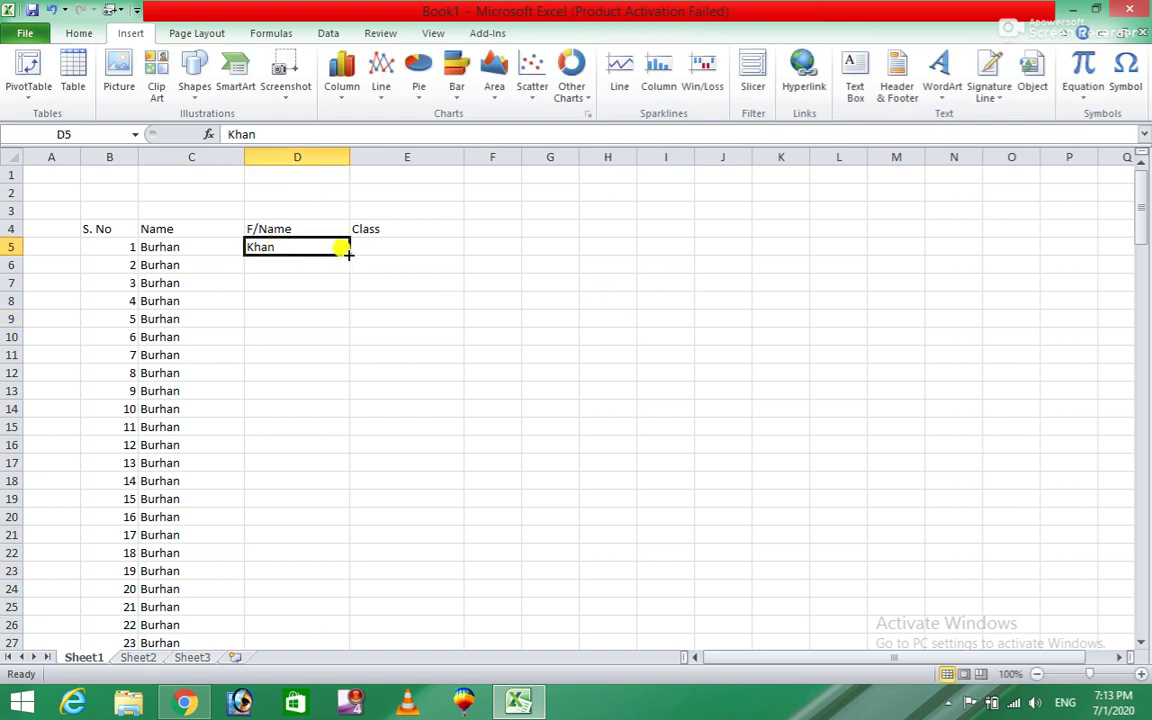
drag(347, 254, 352, 618)
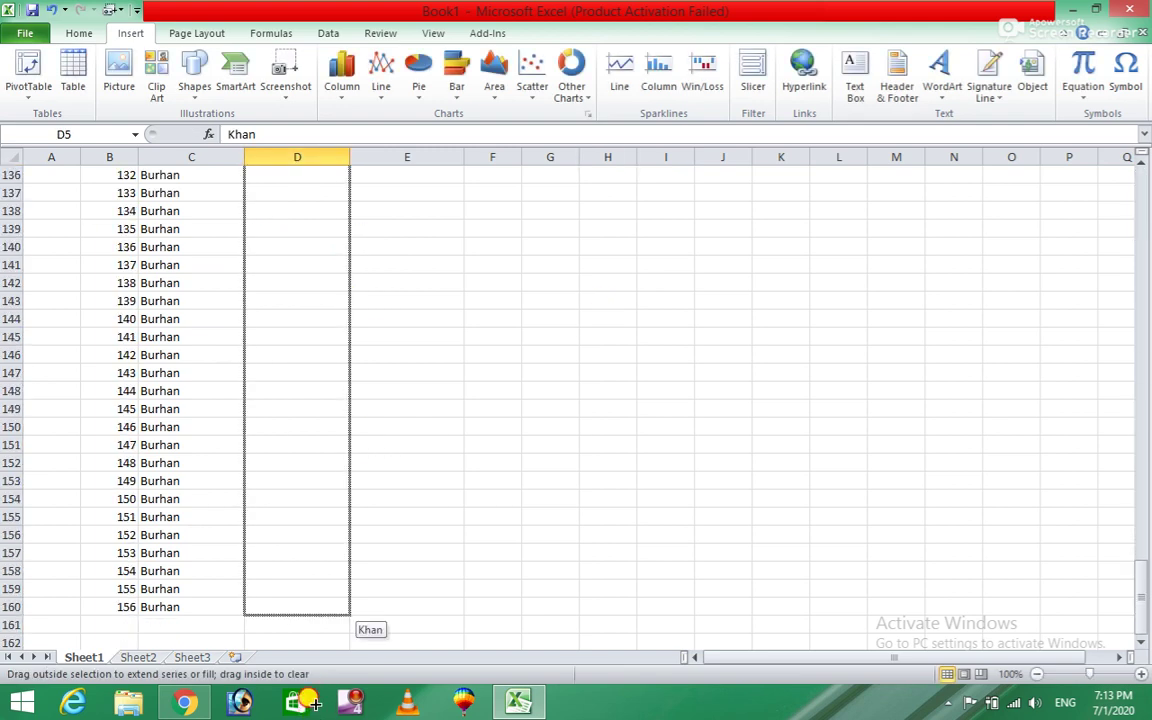
drag(350, 618, 311, 586)
drag(407, 427, 407, 410)
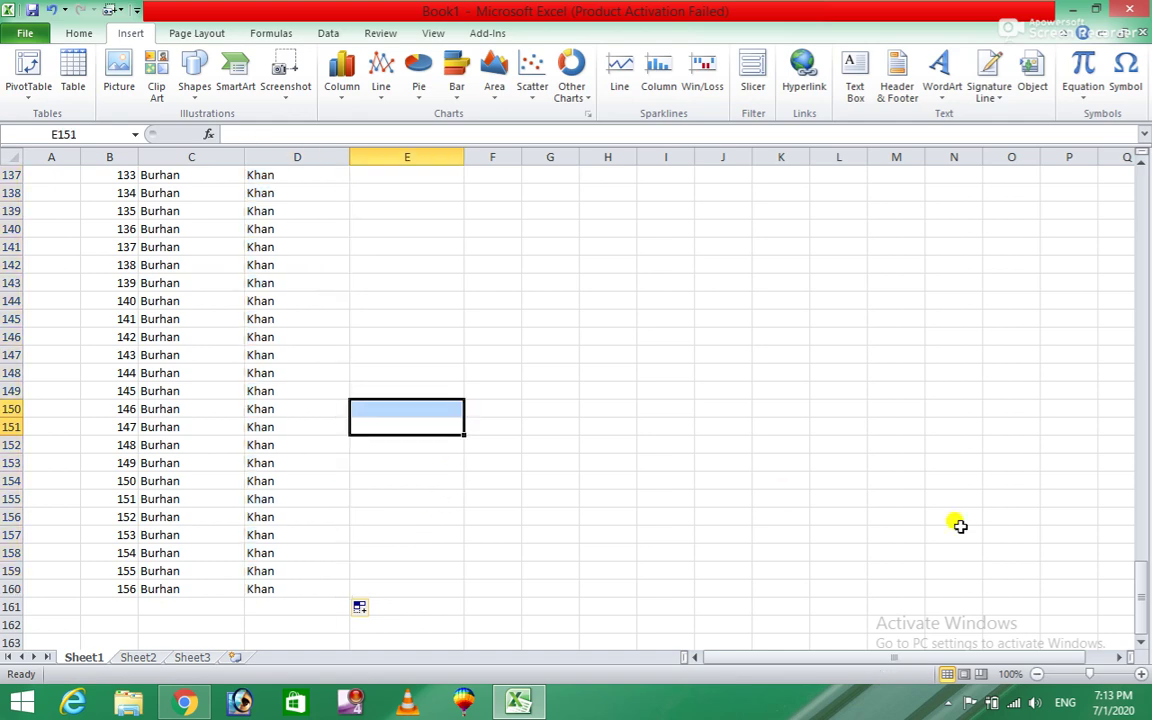
drag(1141, 580, 1140, 185)
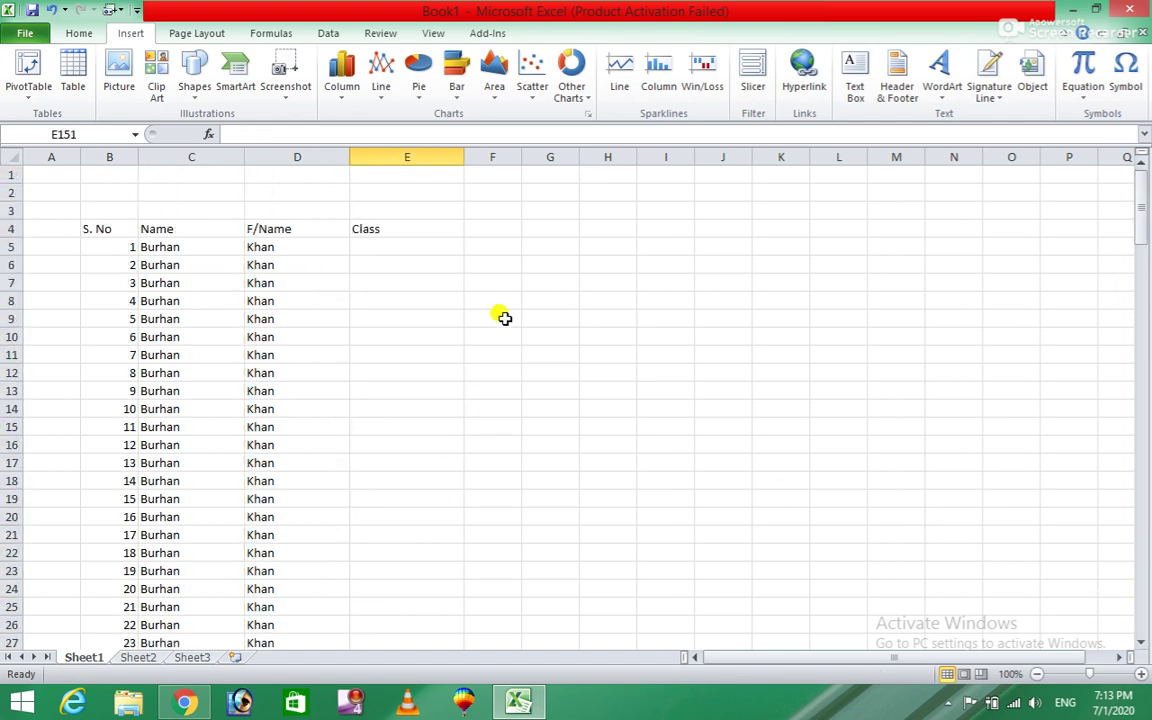
Fill the Class column with 12th down to row 160 using Copy Cells.
click(405, 243)
text(12th)
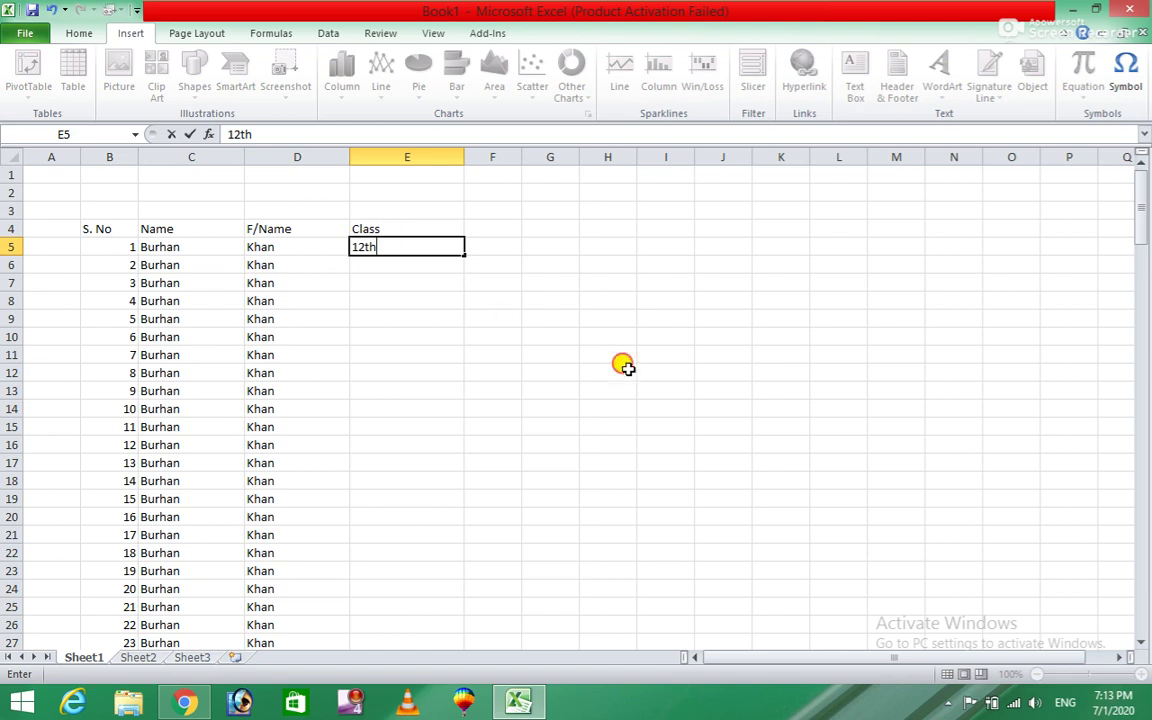
click(620, 370)
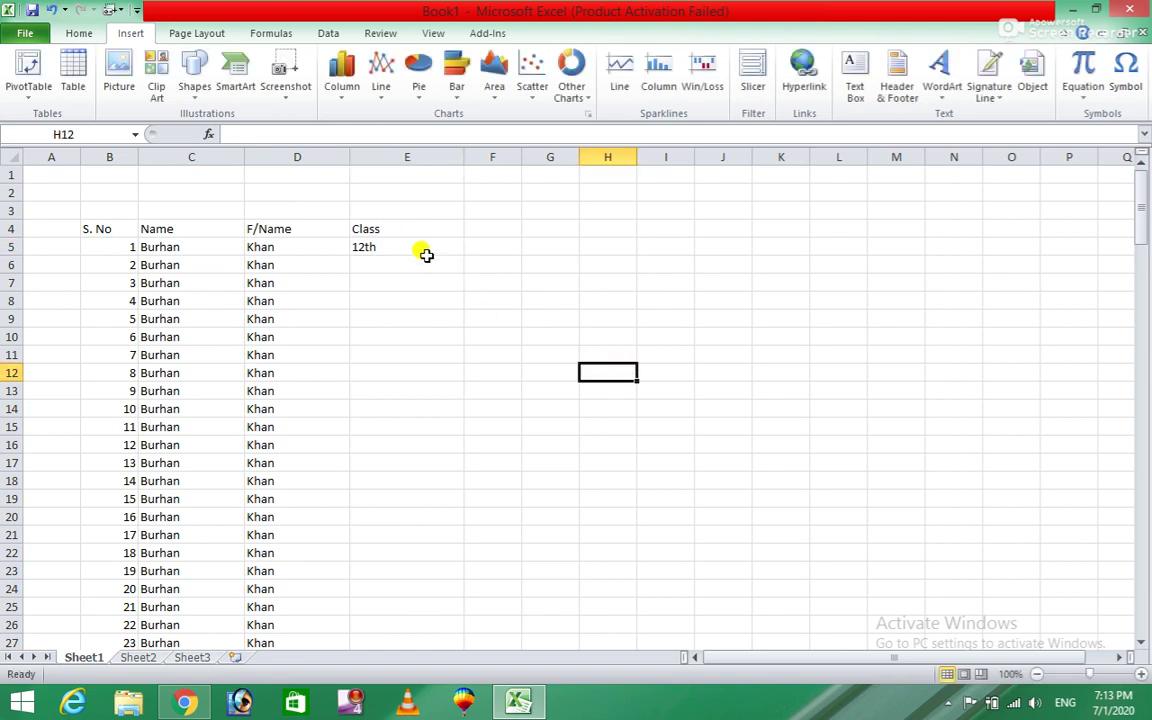
click(419, 250)
drag(464, 256, 470, 708)
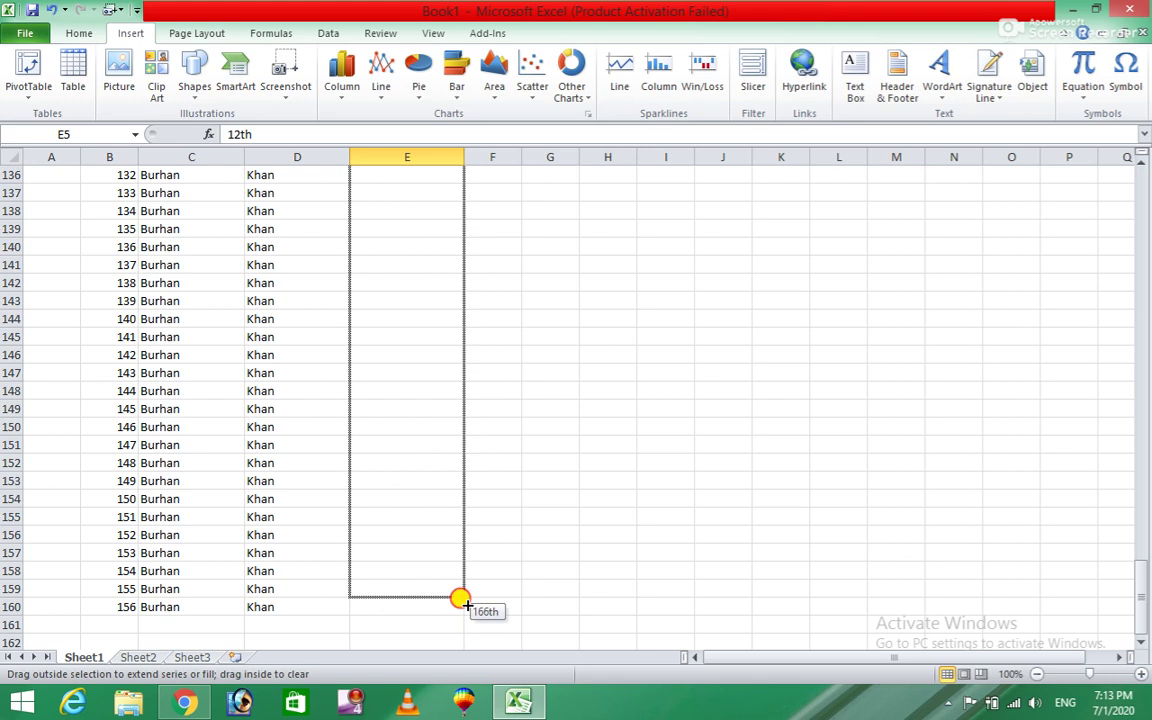
drag(472, 708, 463, 615)
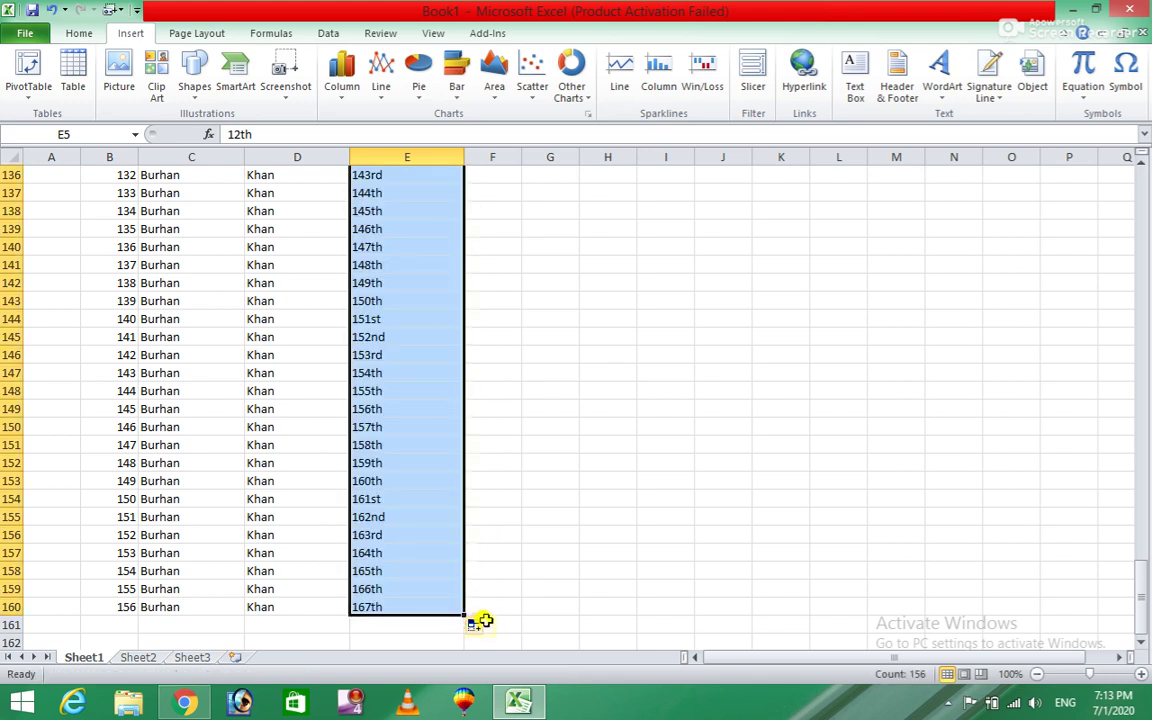
click(477, 625)
click(505, 542)
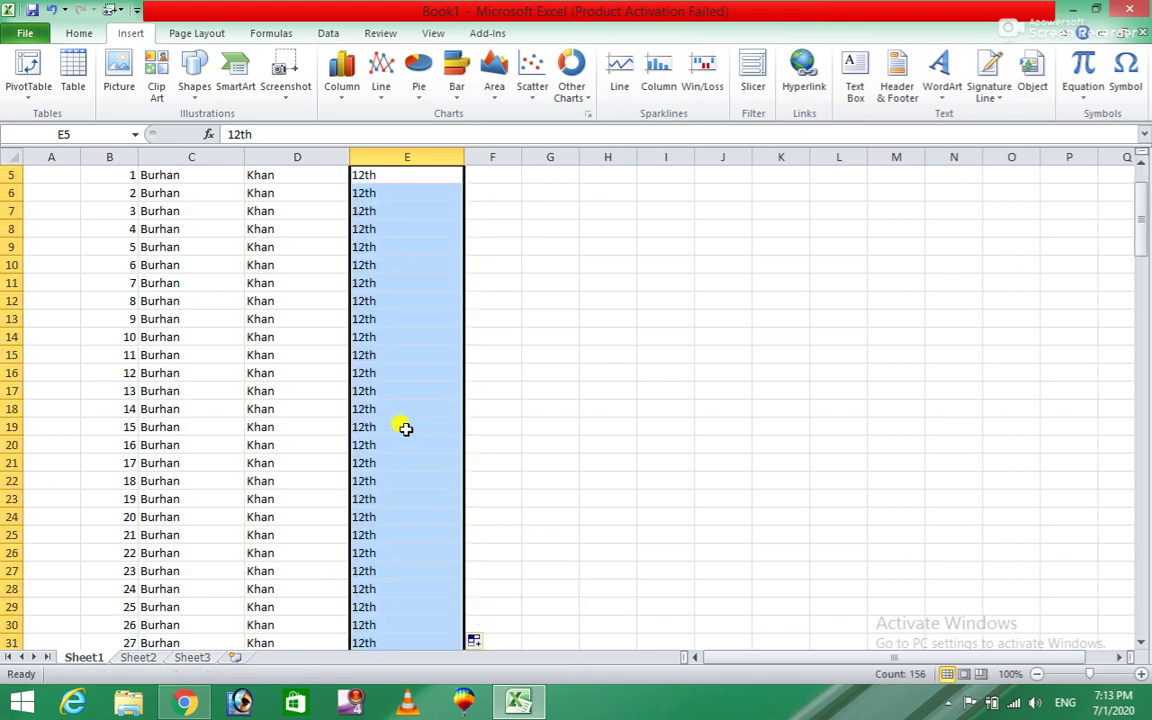
click(222, 316)
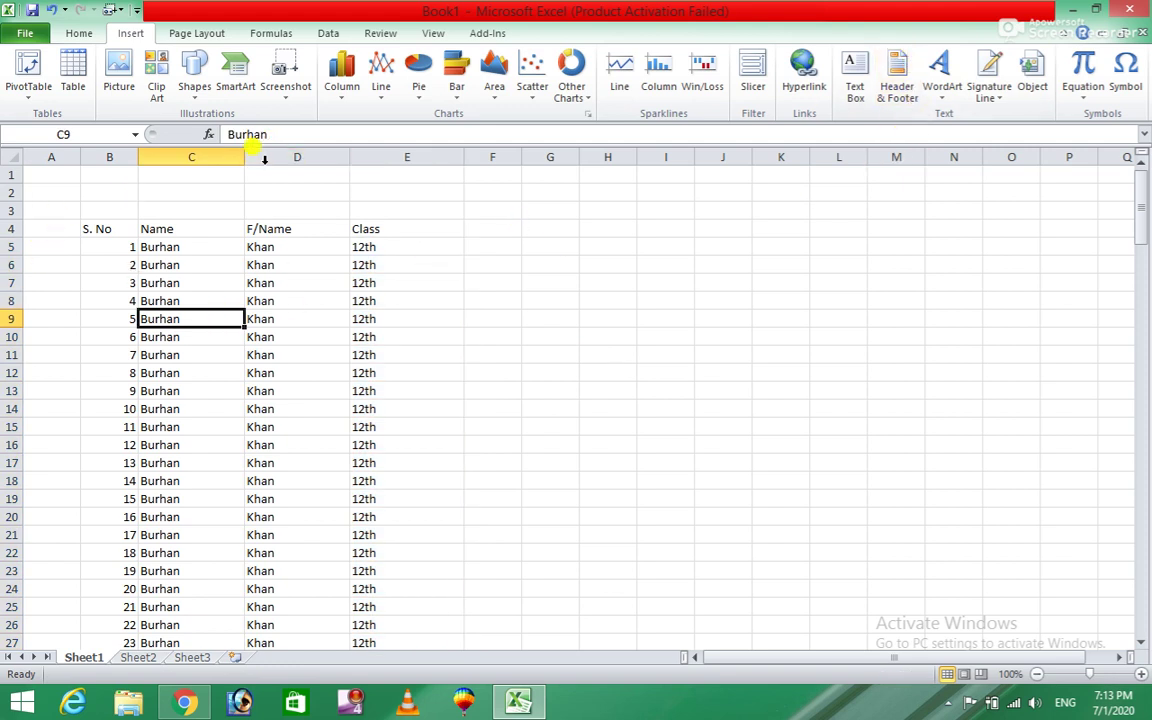
click(41, 211)
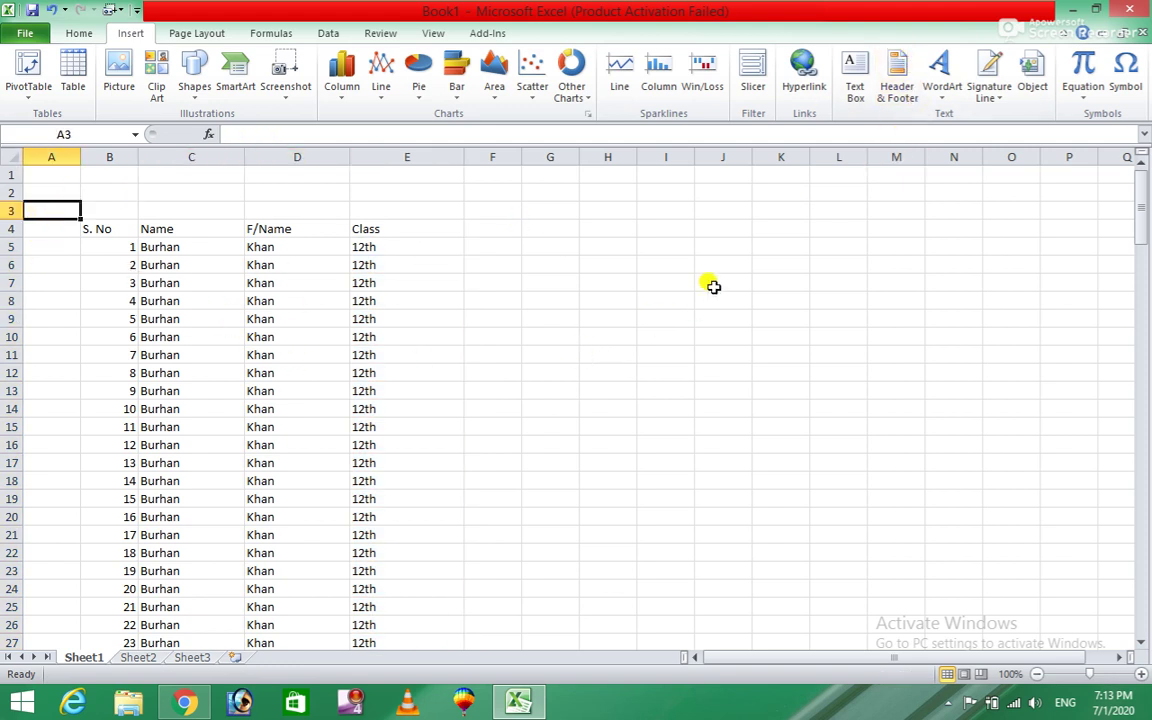
Insert the &[Page] page-number field into the left header section.
click(899, 82)
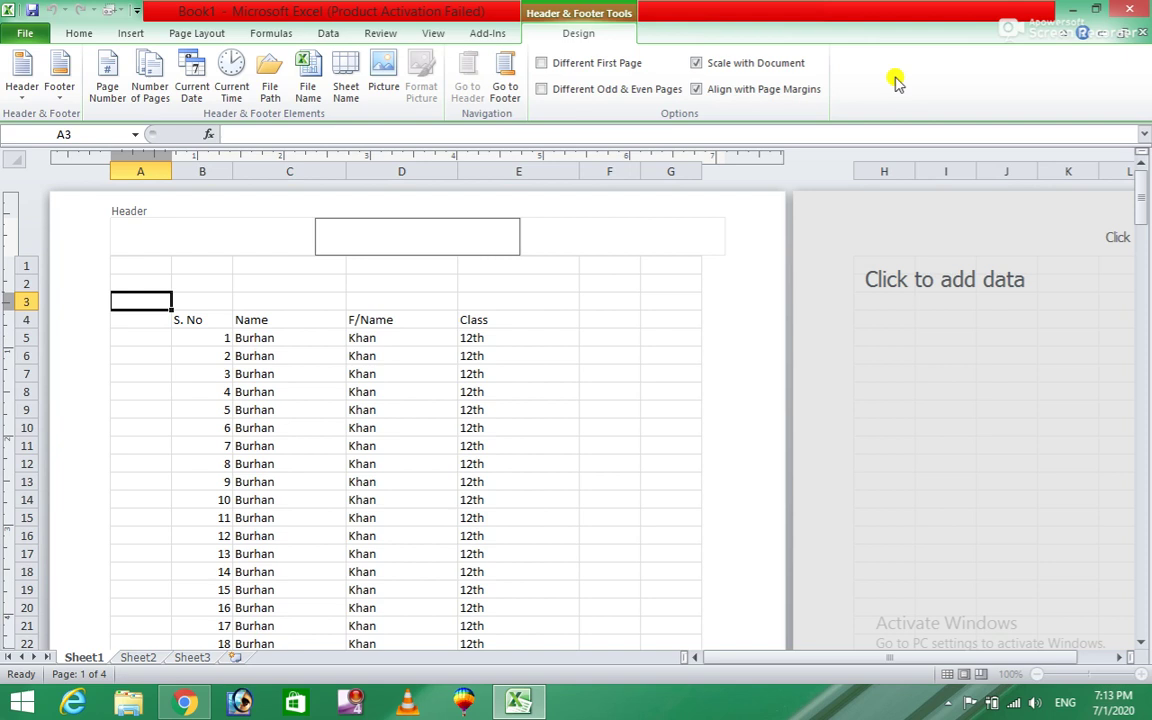
click(180, 226)
click(372, 231)
click(385, 297)
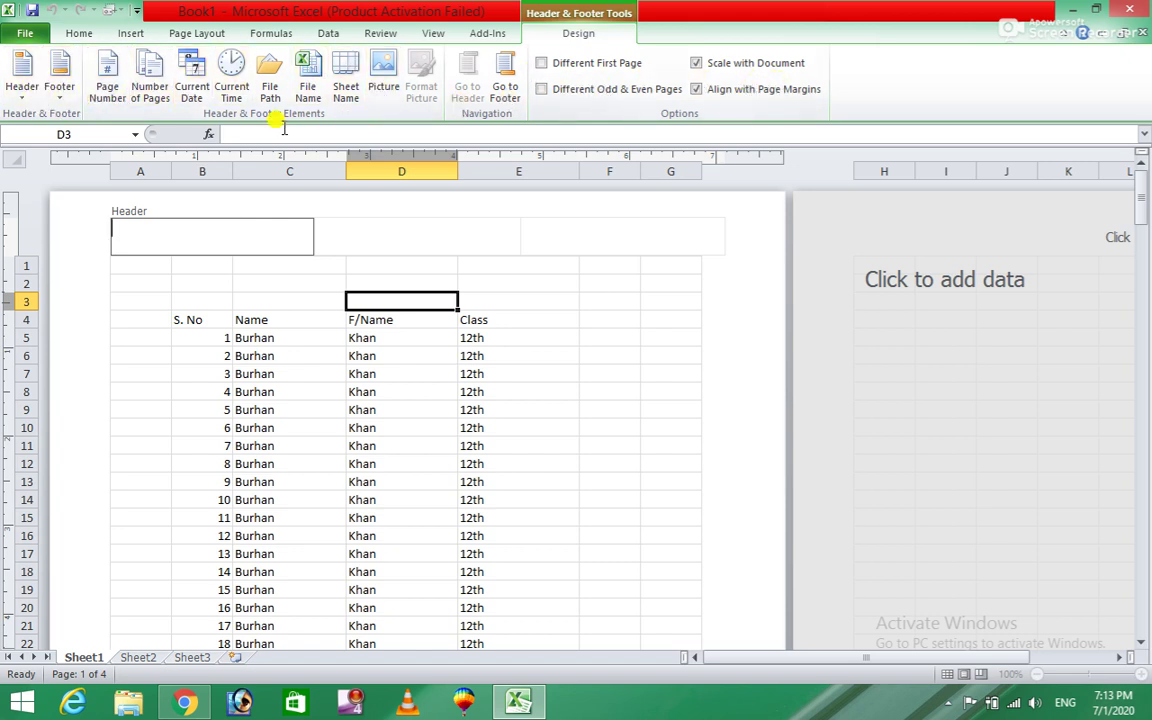
click(113, 80)
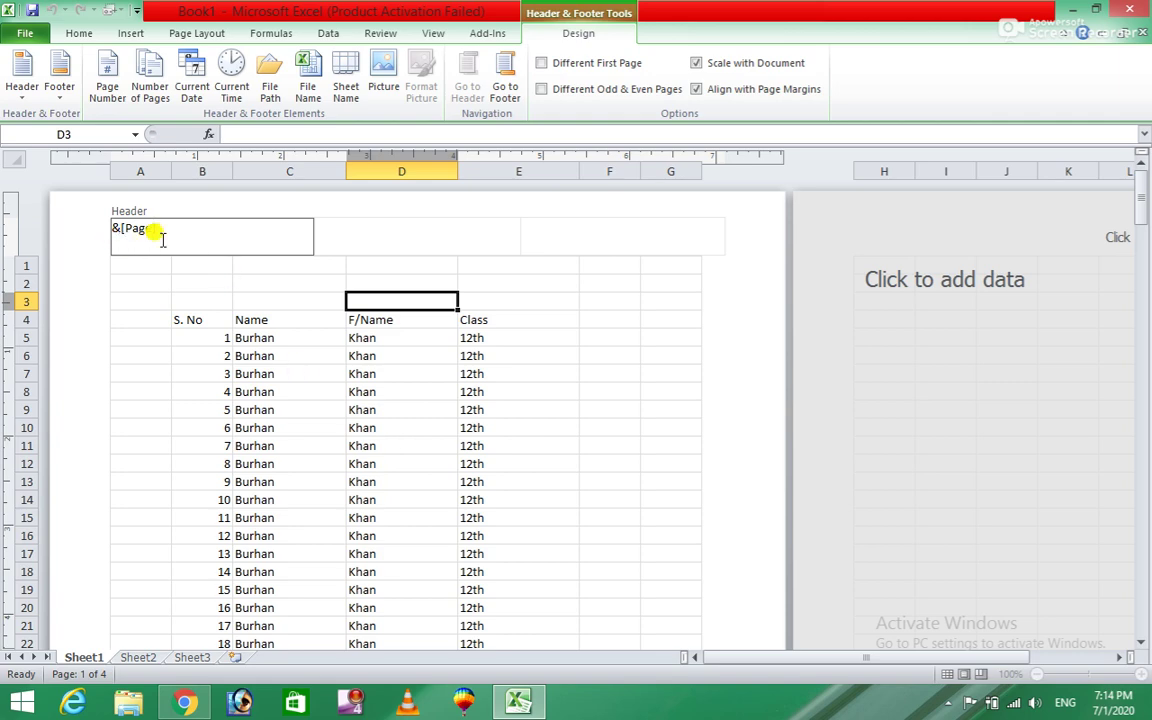
Leave header editing and scroll through the pages to check the page number.
click(276, 283)
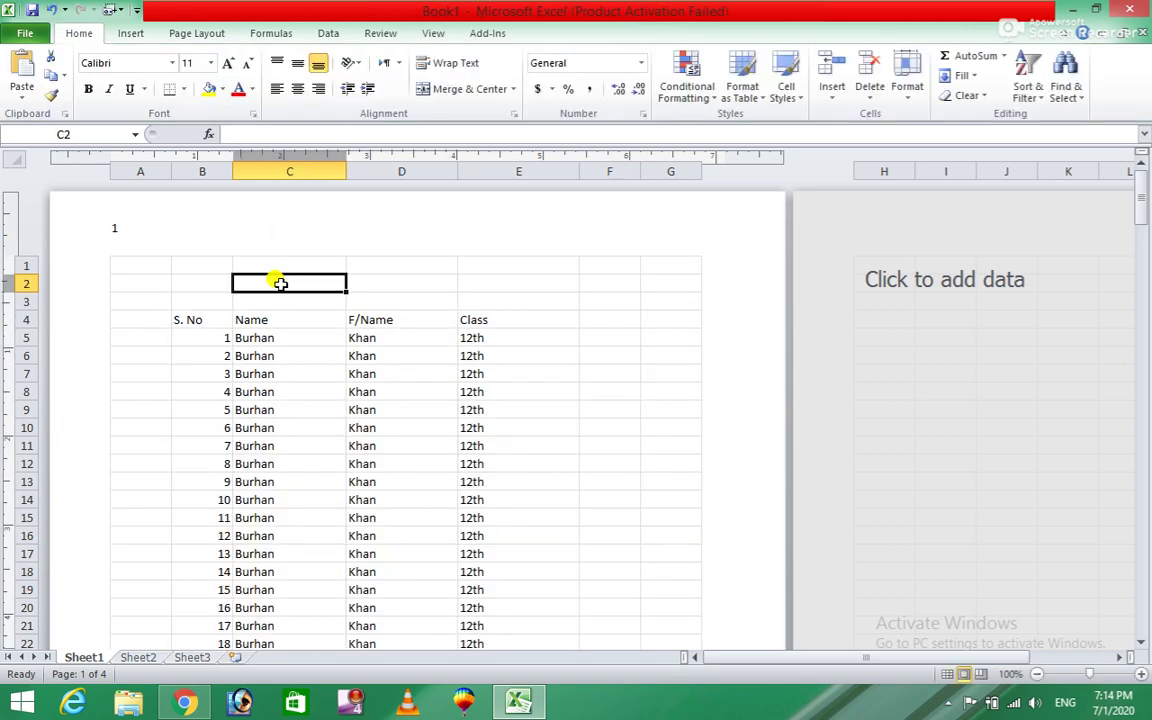
scroll(213, 352, down, 6)
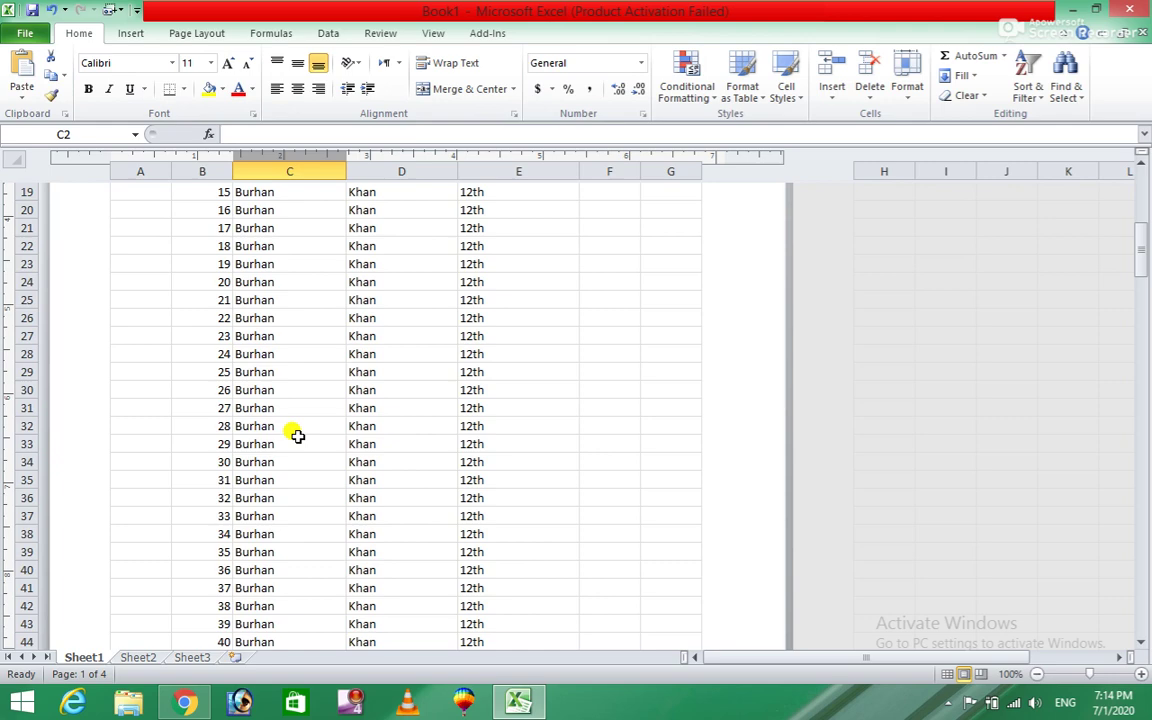
scroll(296, 434, down, 7)
scroll(296, 437, down, 5)
scroll(183, 455, down, 10)
scroll(208, 446, down, 5)
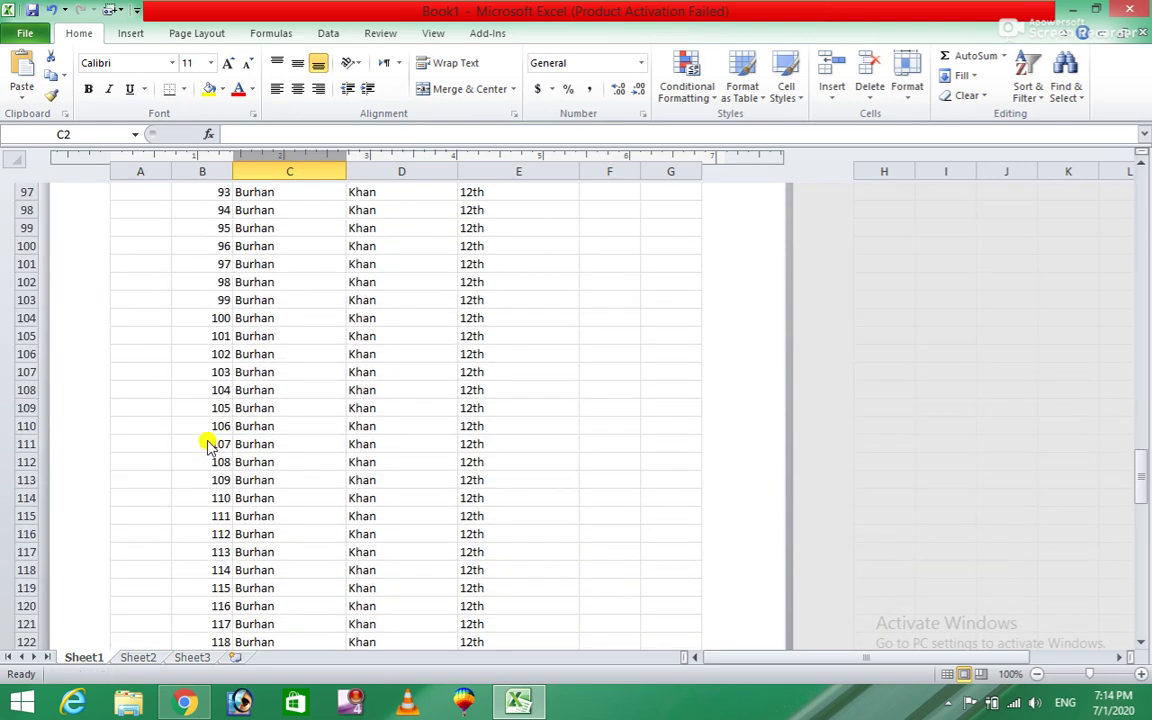
scroll(206, 442, down, 10)
scroll(206, 437, down, 7)
scroll(206, 442, down, 6)
scroll(212, 447, up, 7)
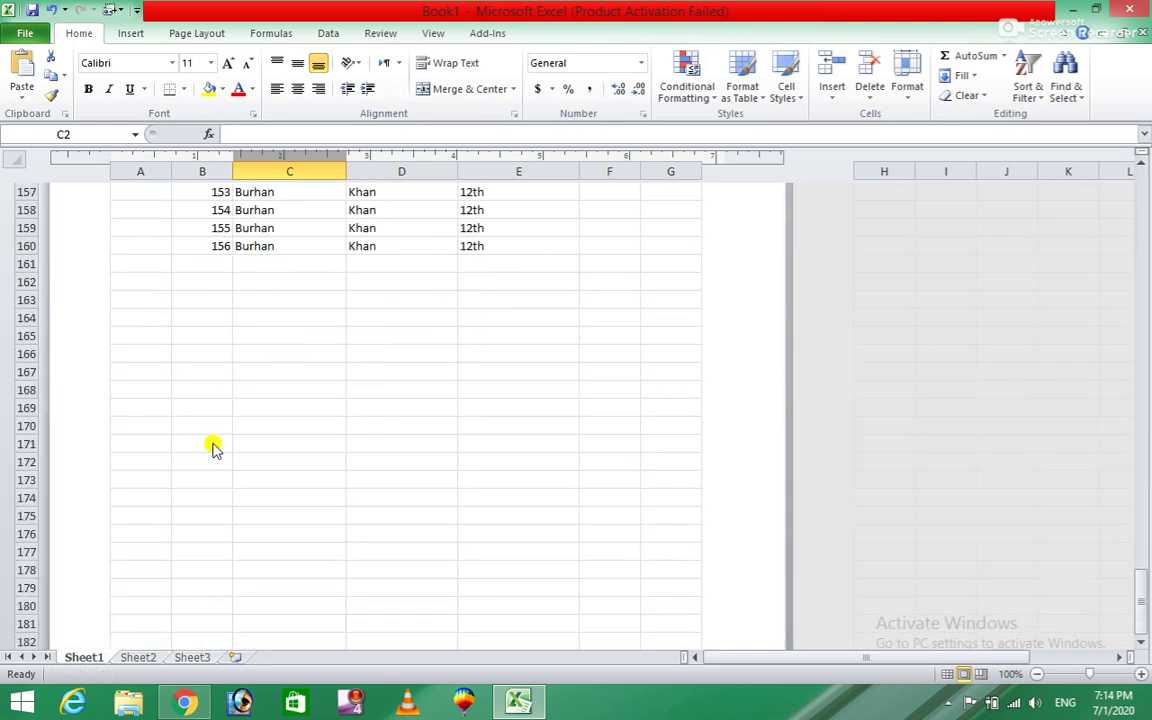
scroll(226, 409, up, 6)
scroll(226, 406, up, 11)
scroll(230, 412, up, 13)
scroll(230, 410, up, 13)
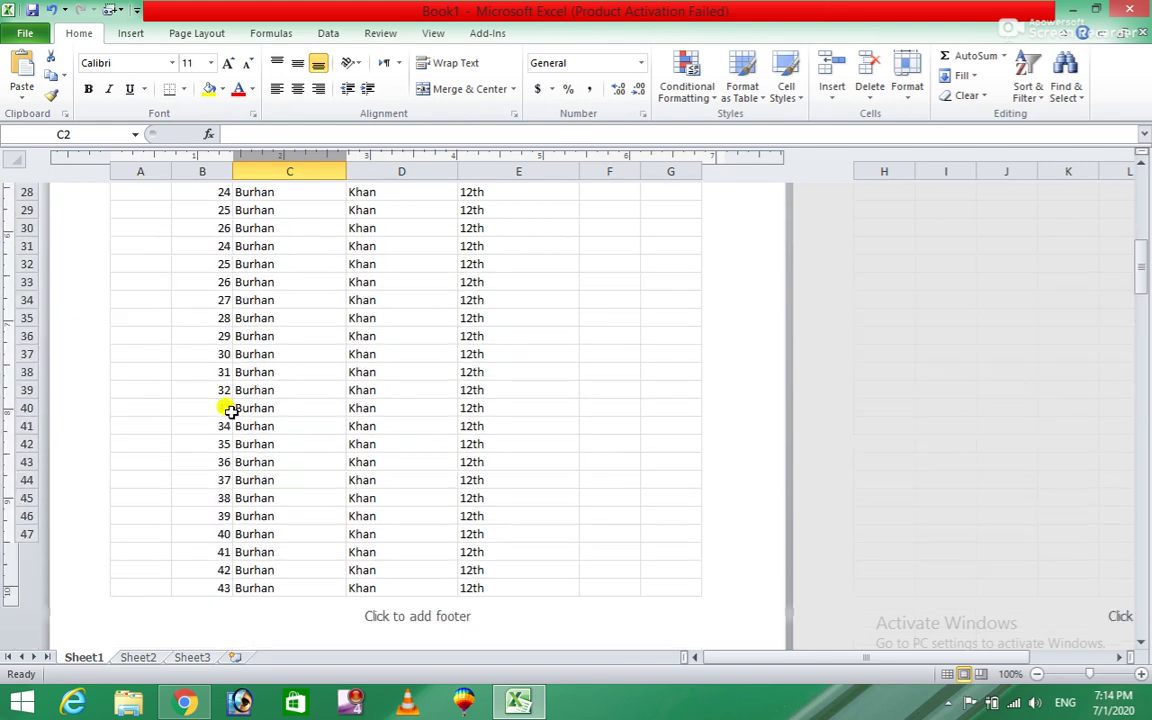
scroll(229, 408, up, 8)
scroll(229, 408, up, 3)
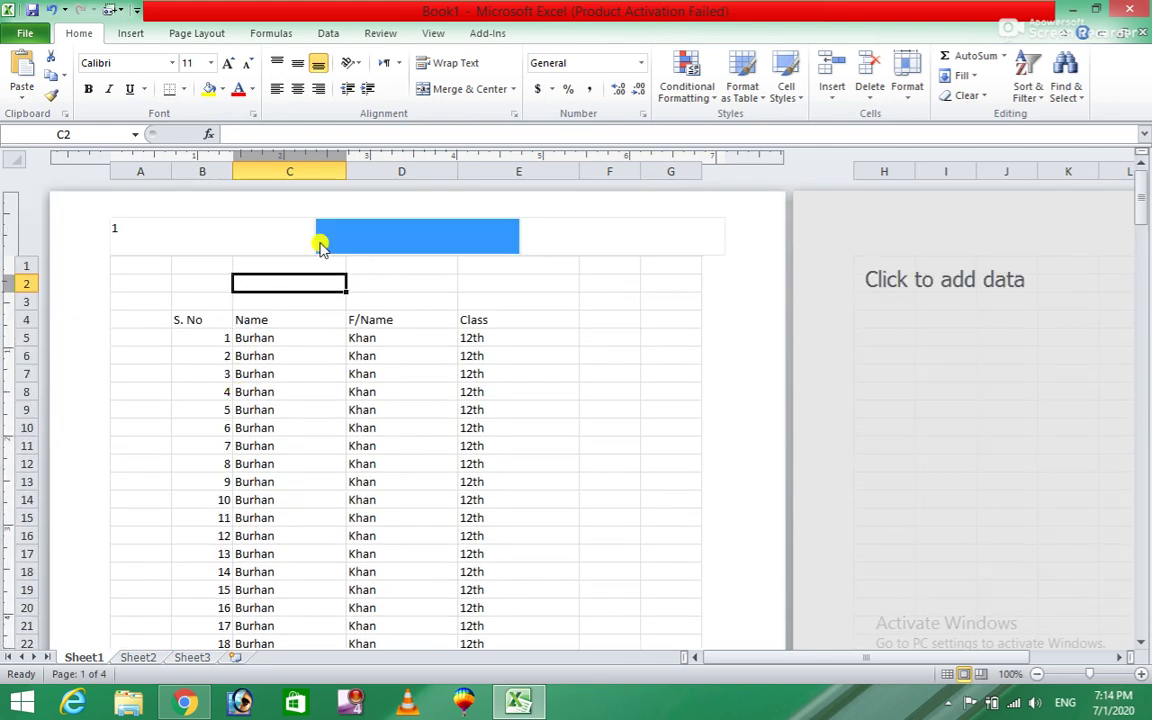
Insert the Number of Pages field into the centre header section.
click(380, 232)
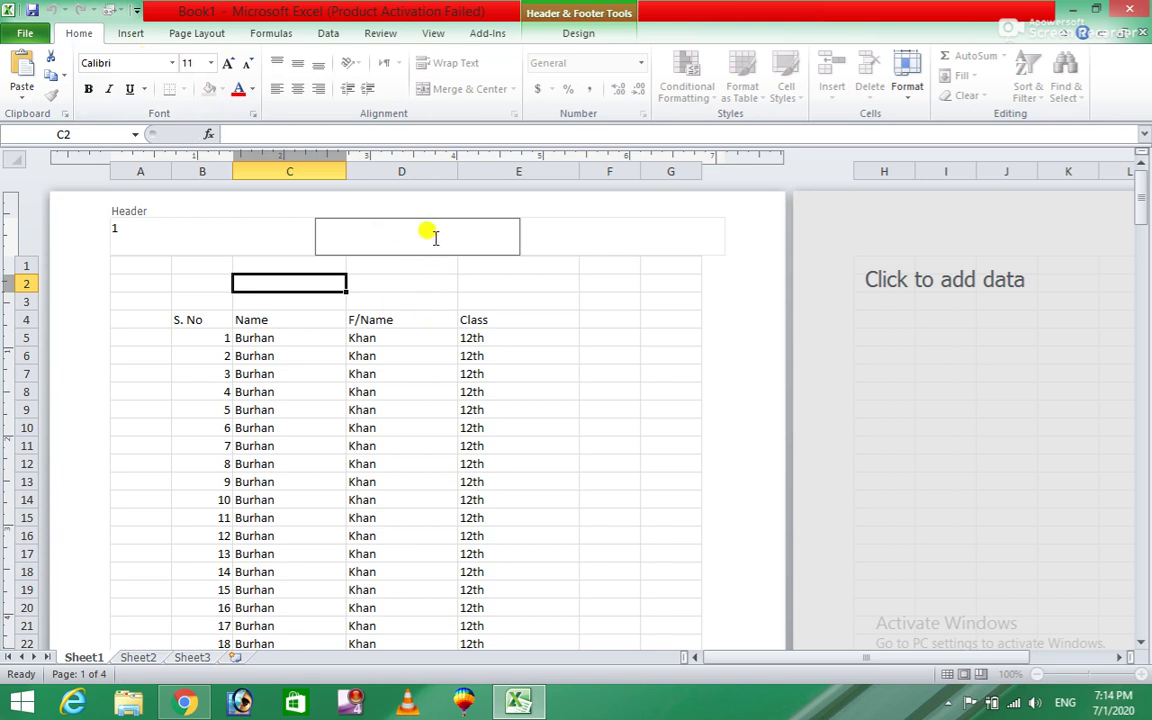
click(571, 40)
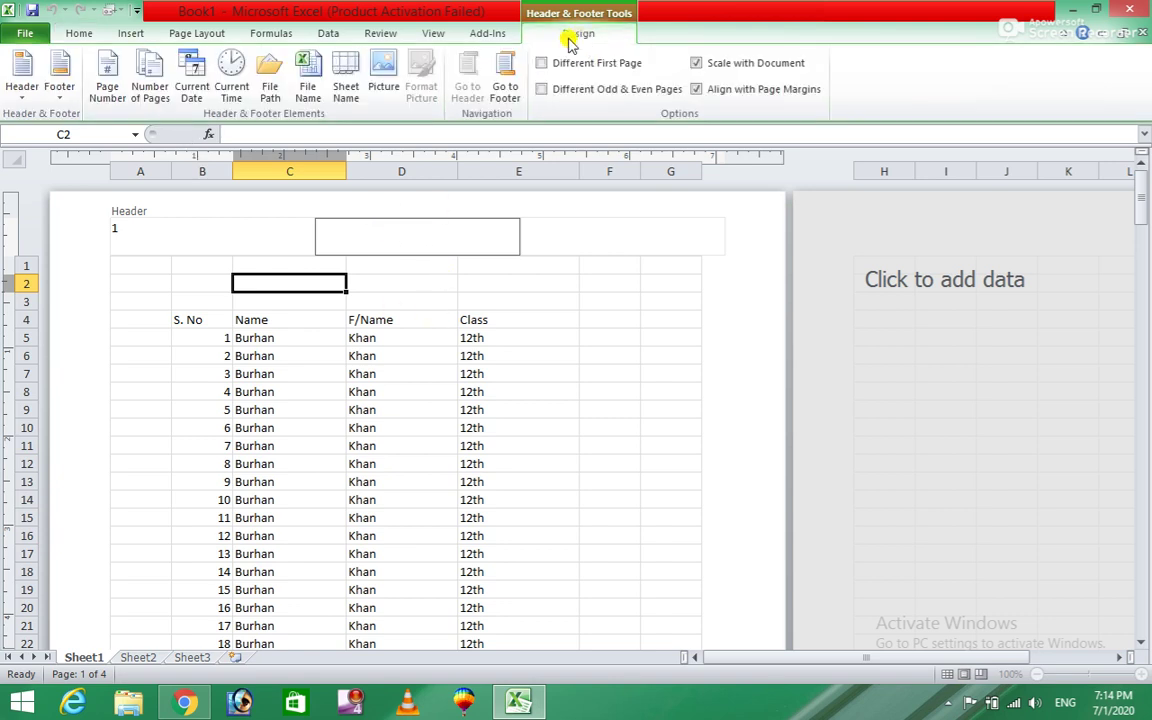
click(155, 92)
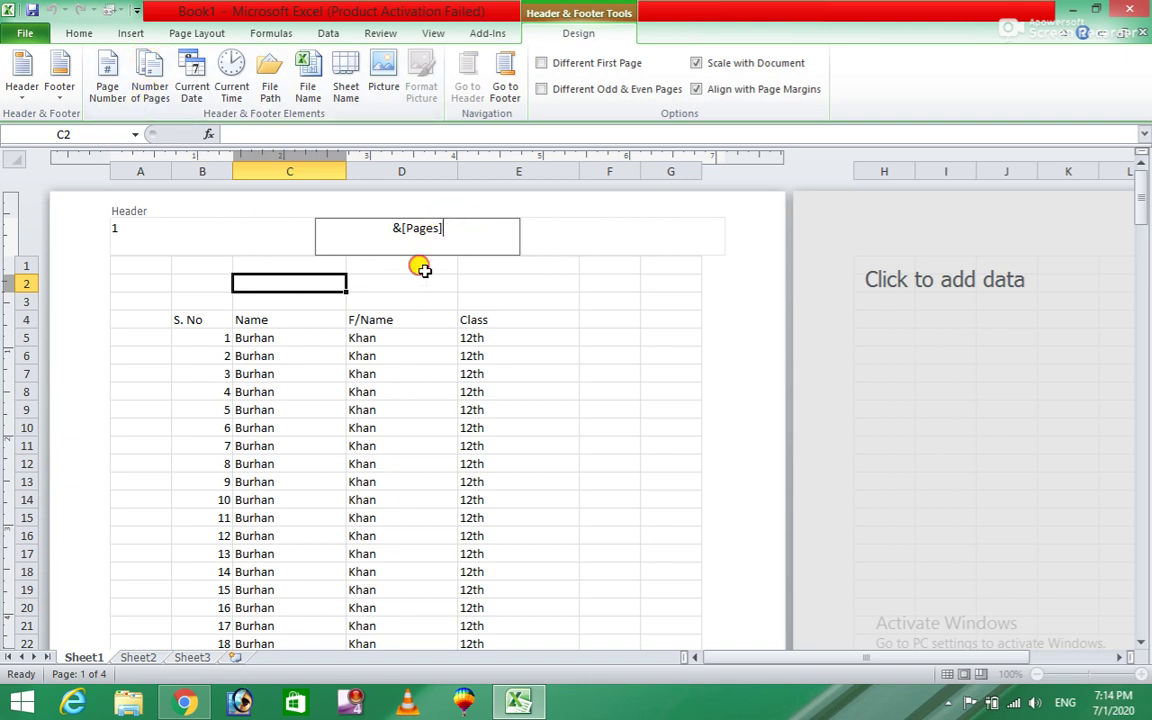
click(420, 268)
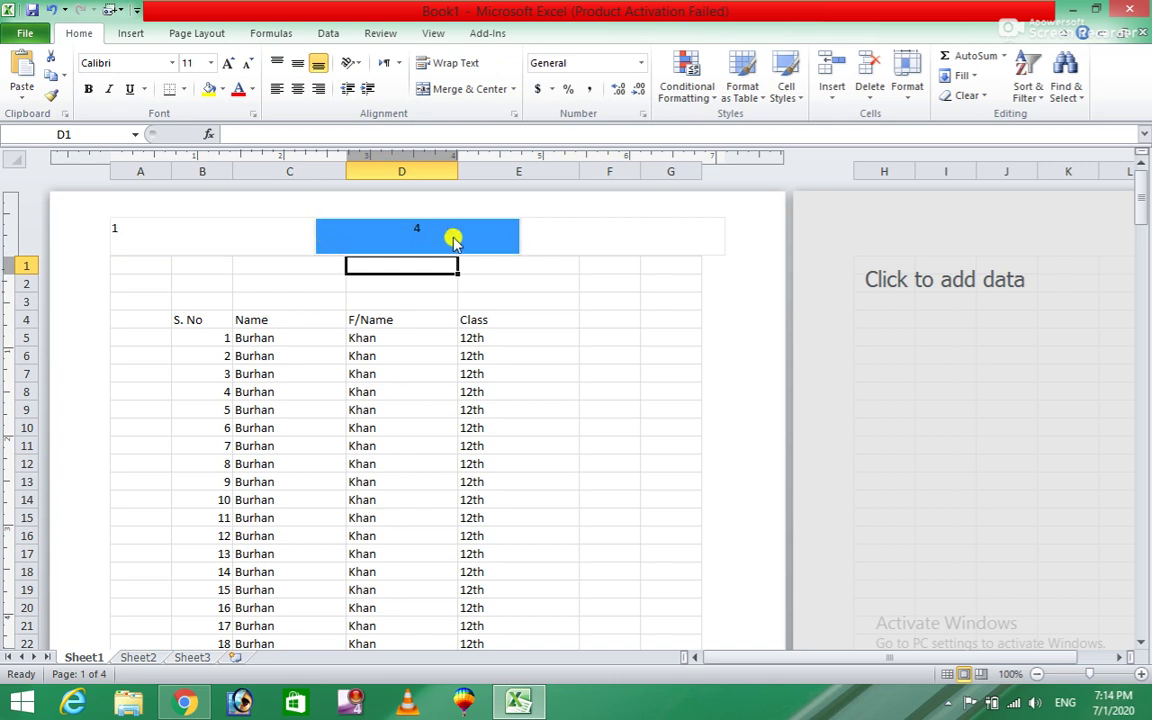
Add the page count after the page number in the left header, showing 14.
click(175, 234)
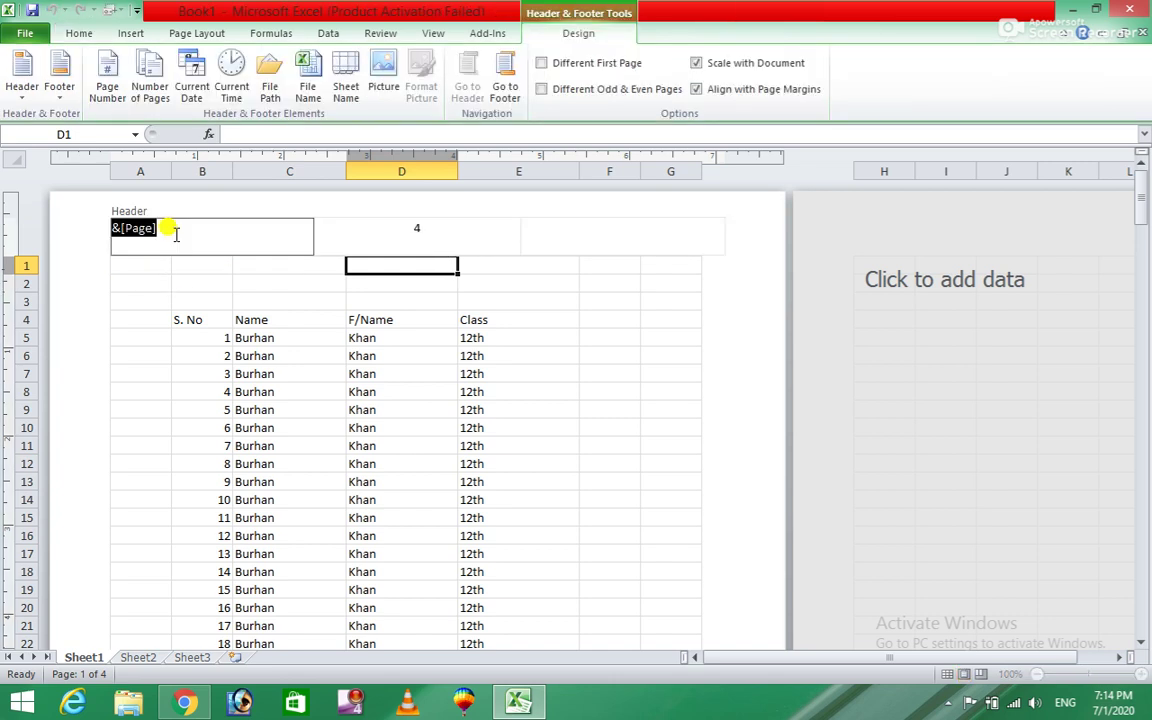
click(175, 234)
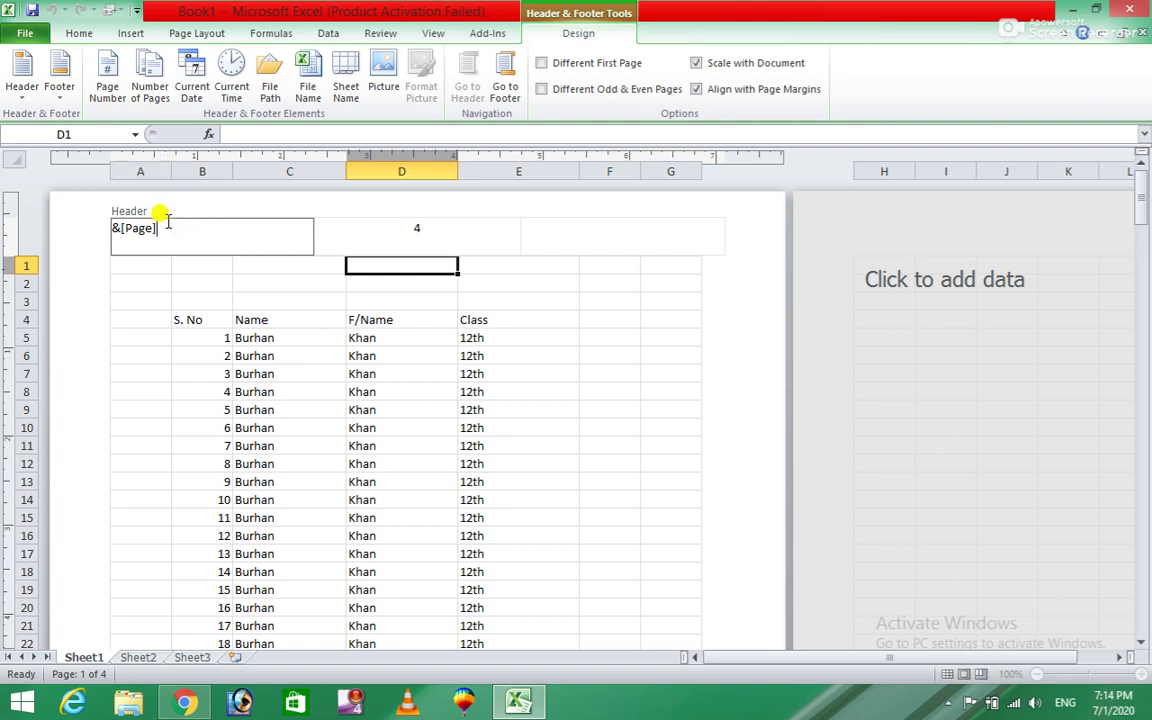
click(155, 80)
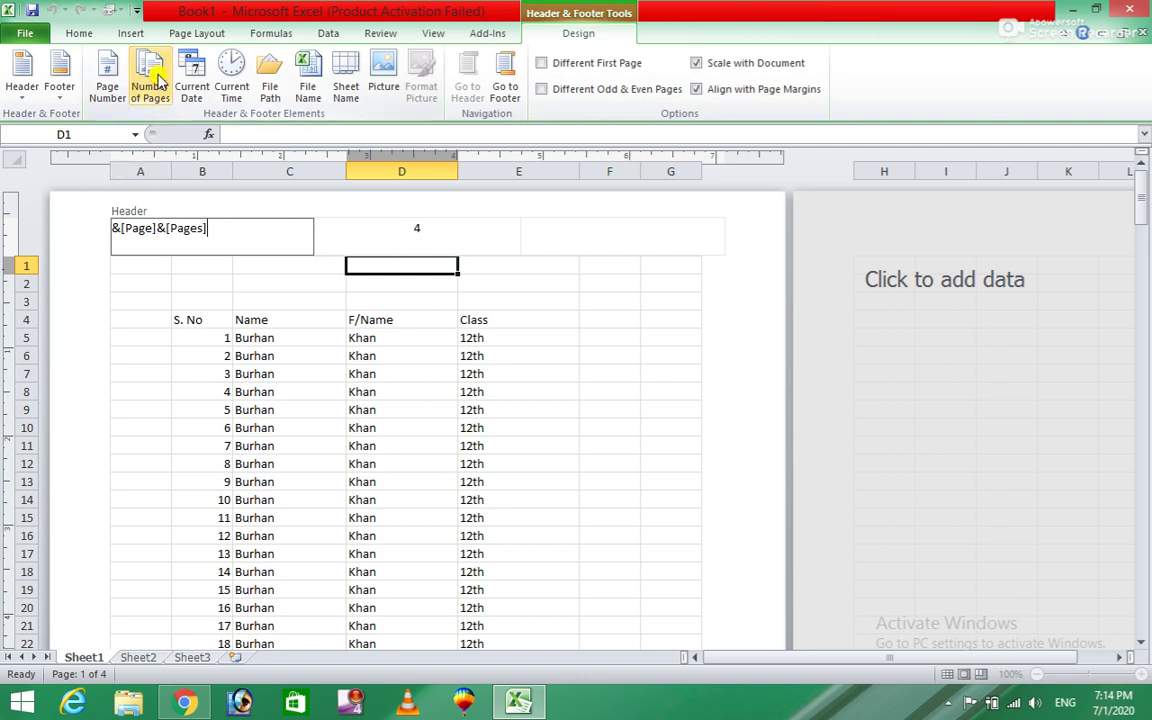
click(265, 283)
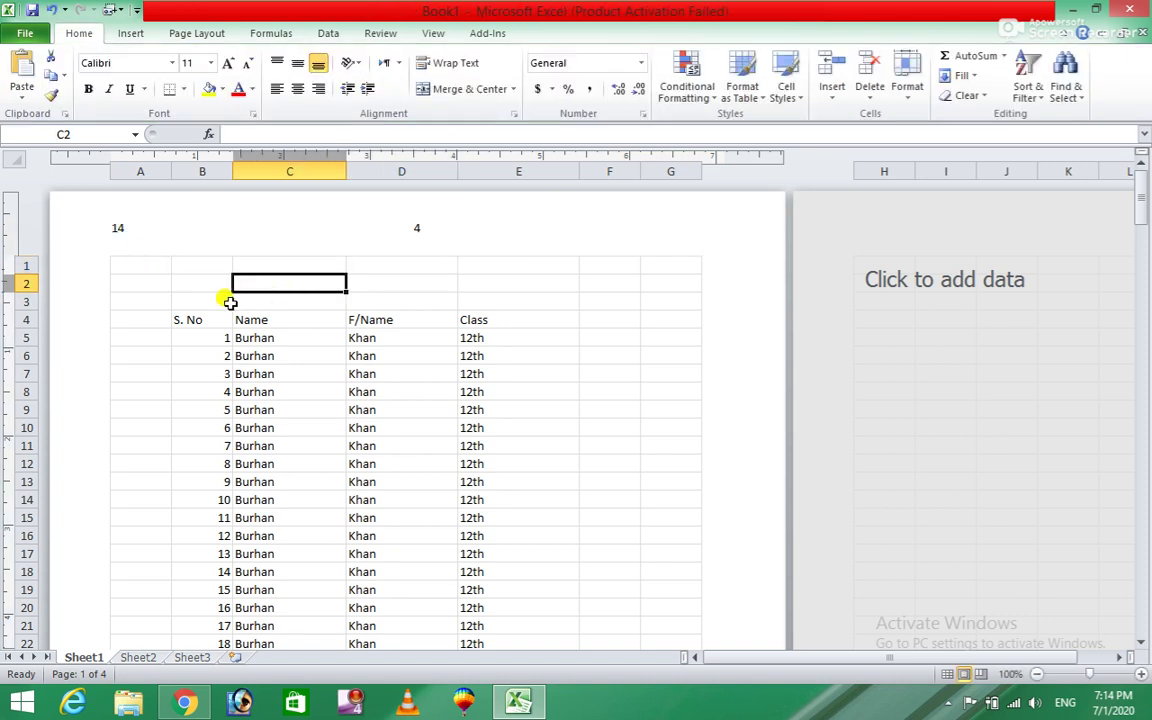
Switch to Normal view and reopen the page header for editing.
key(alt+w)
key(l)
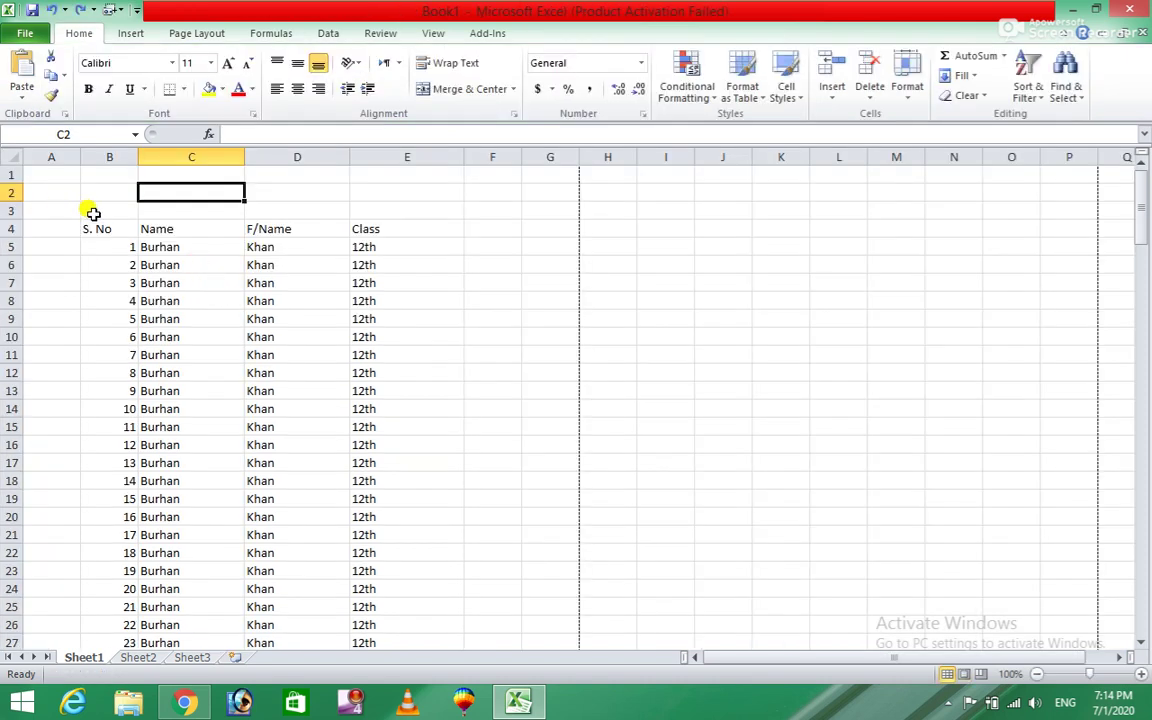
click(130, 34)
click(897, 85)
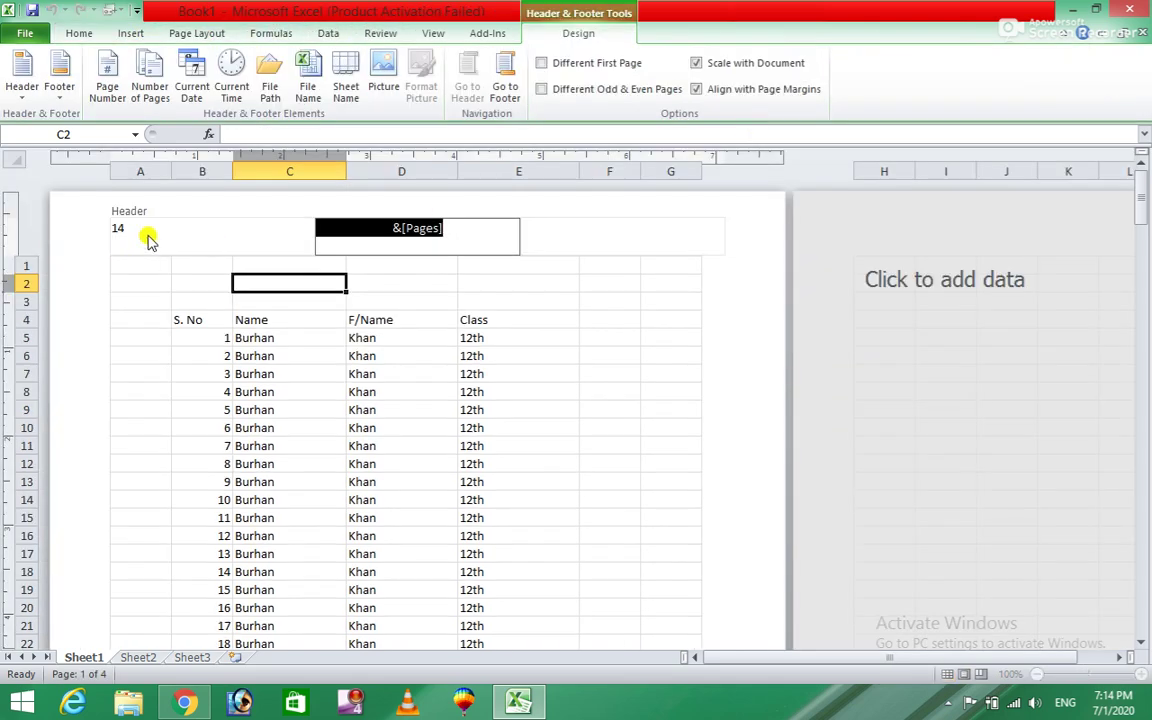
Replace the left header's page count with the word 'page' before the page number.
click(150, 228)
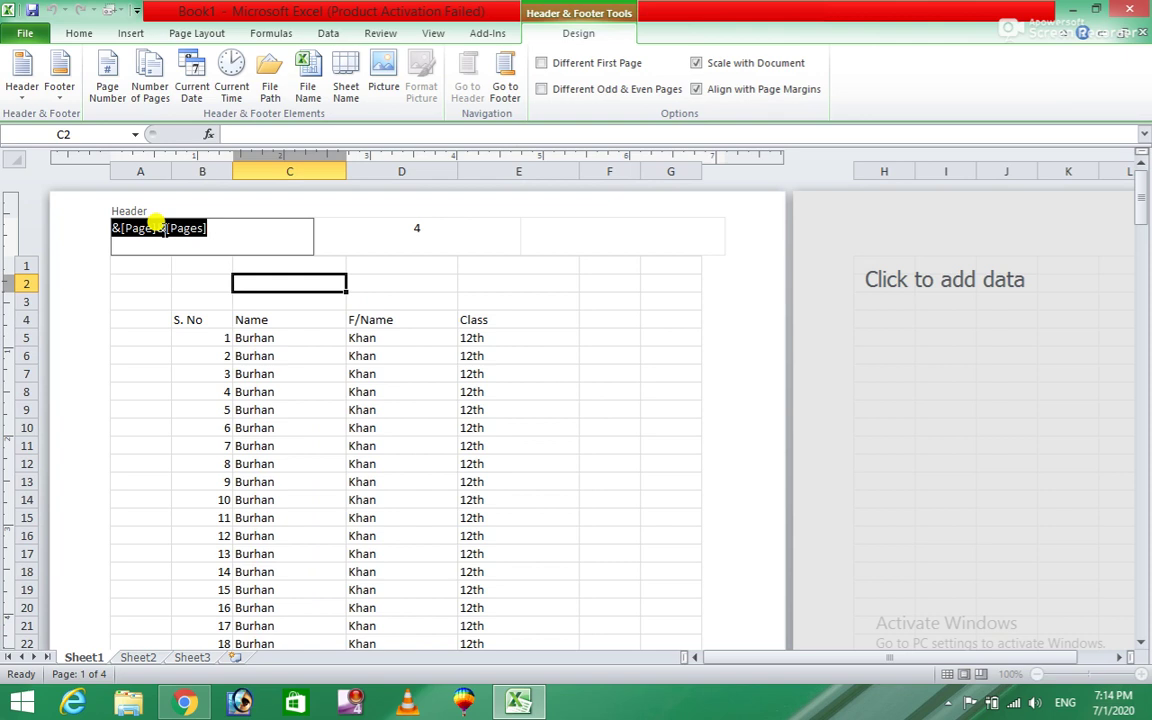
click(157, 226)
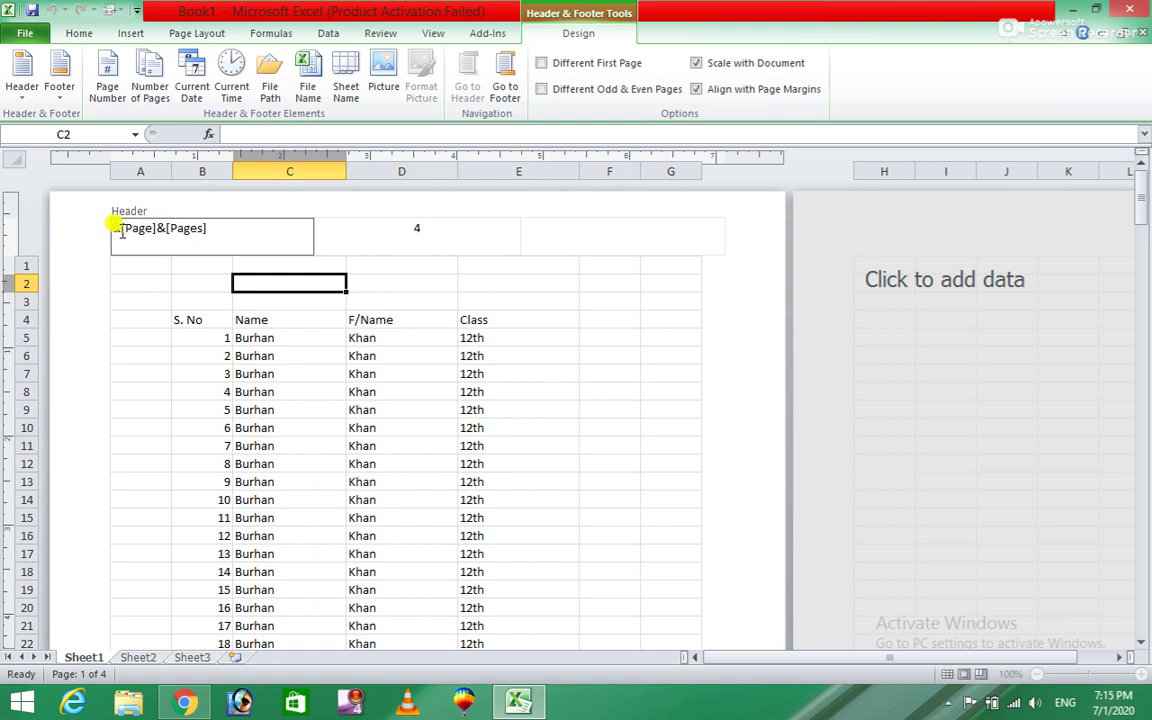
drag(218, 226, 151, 228)
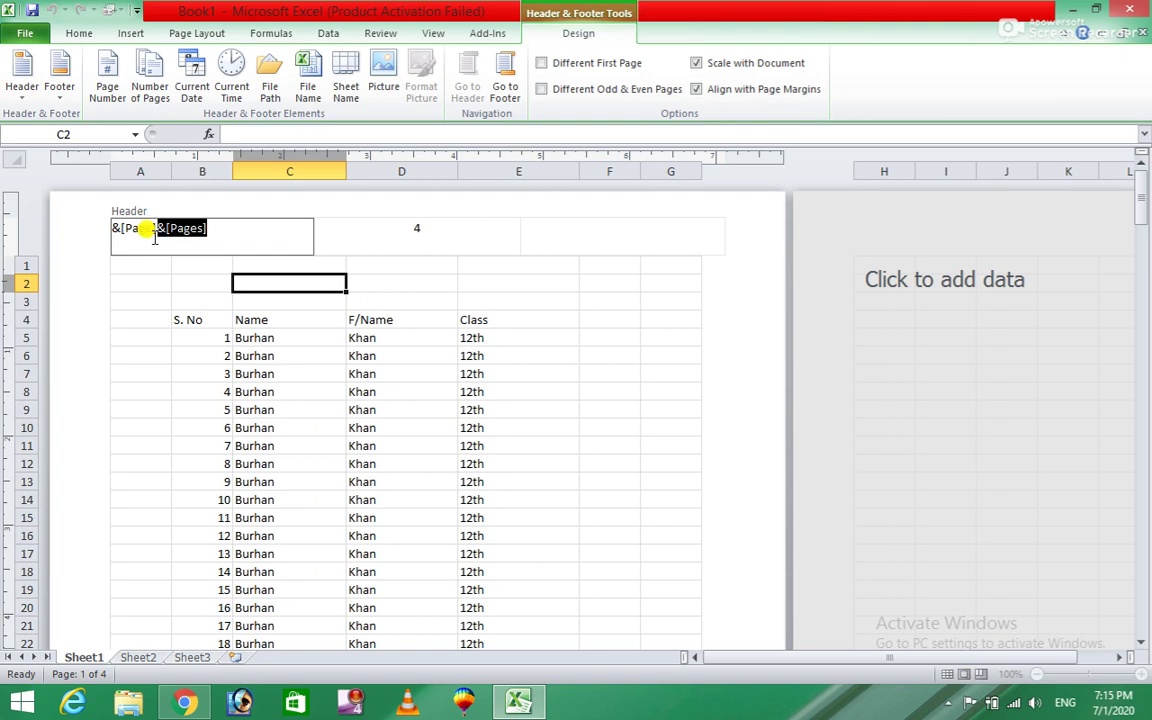
key(BackSpace)
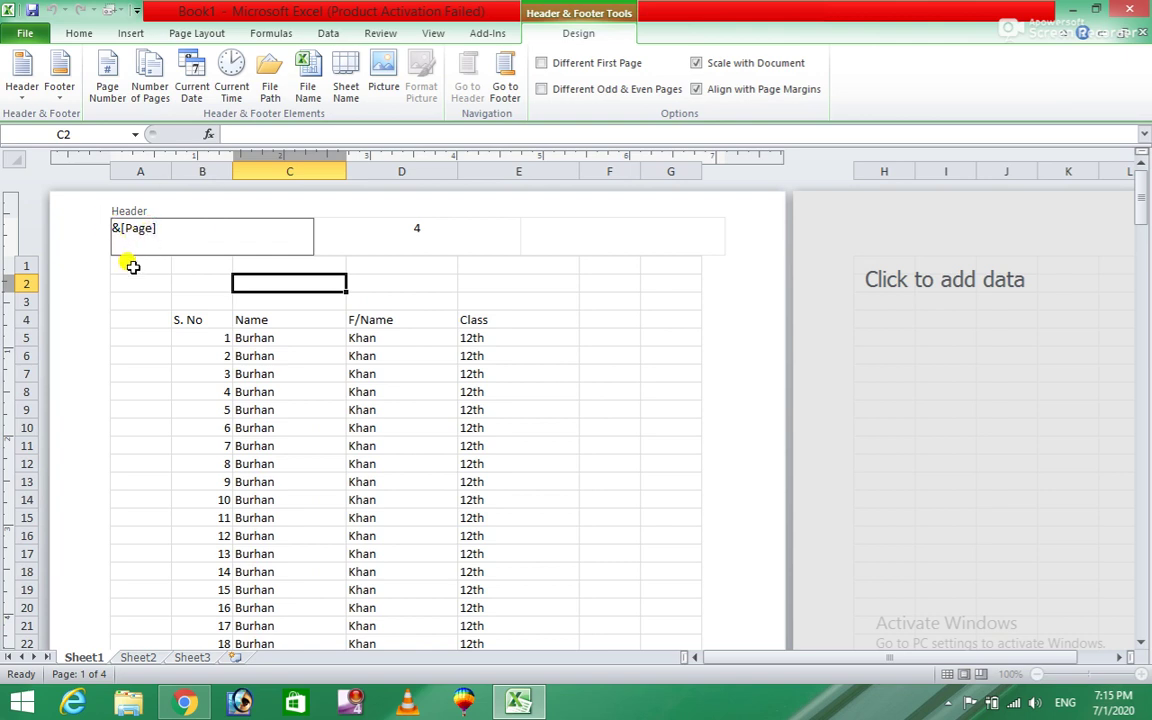
text(pag)
text(e)
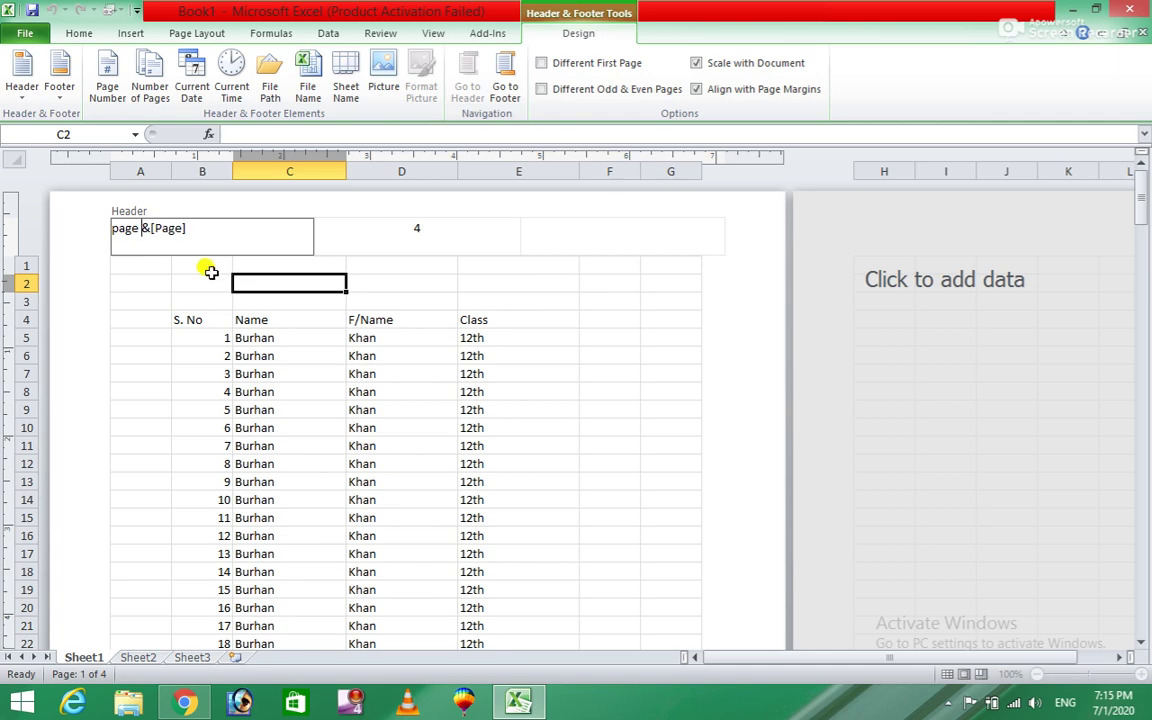
click(398, 280)
Append 'of' and the total page count so the left header reads 'page 1of 4'.
click(140, 234)
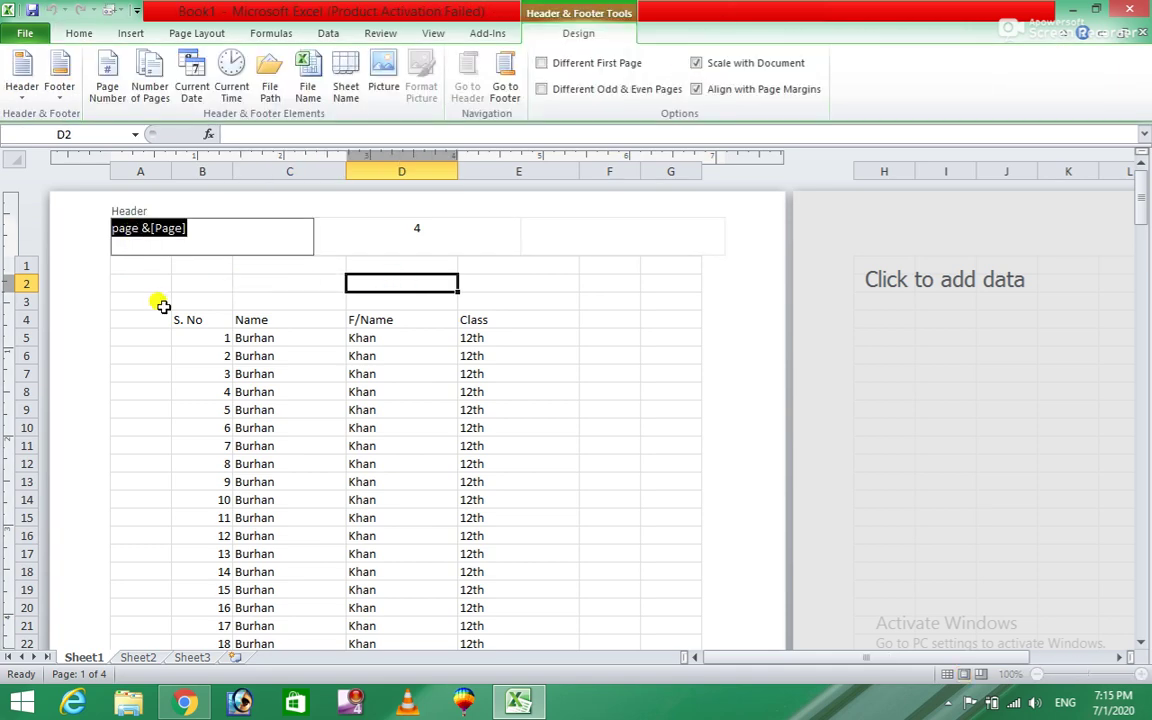
click(202, 300)
click(405, 228)
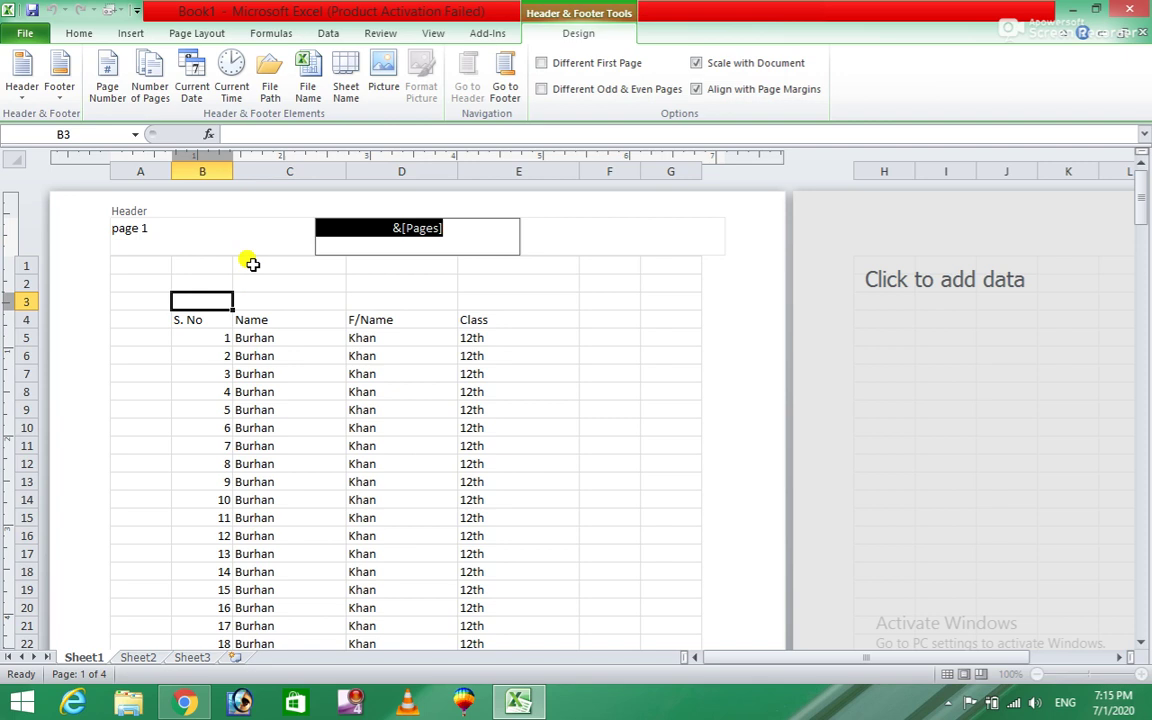
click(185, 226)
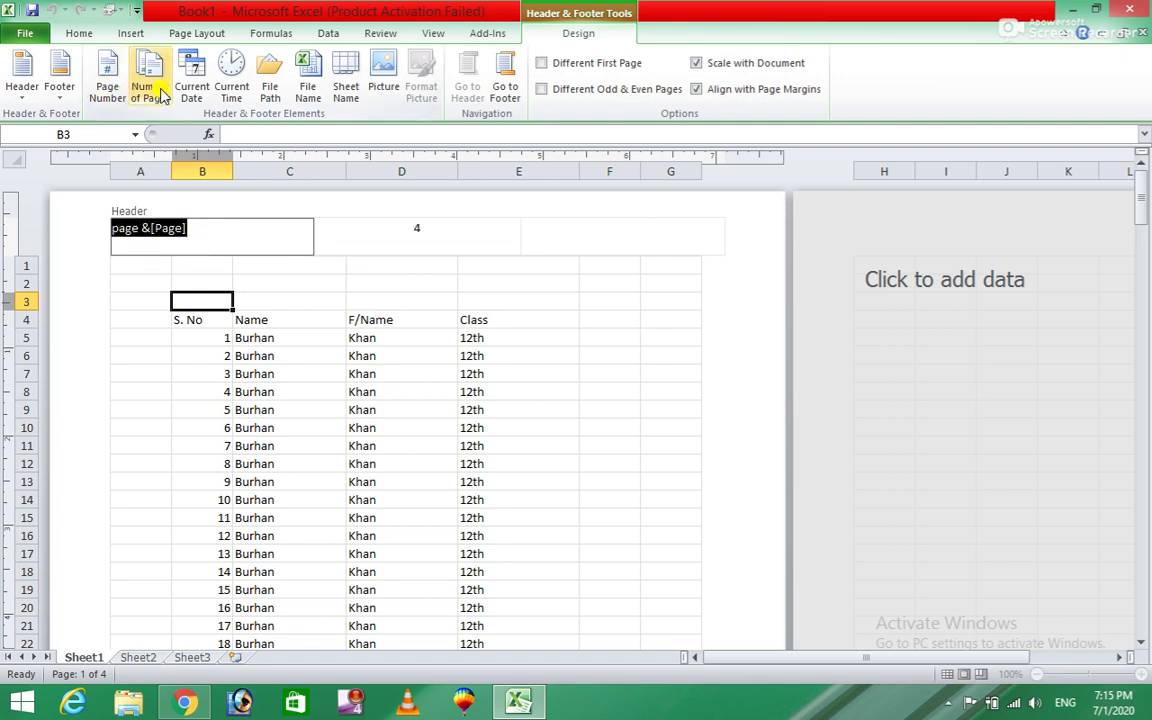
click(229, 231)
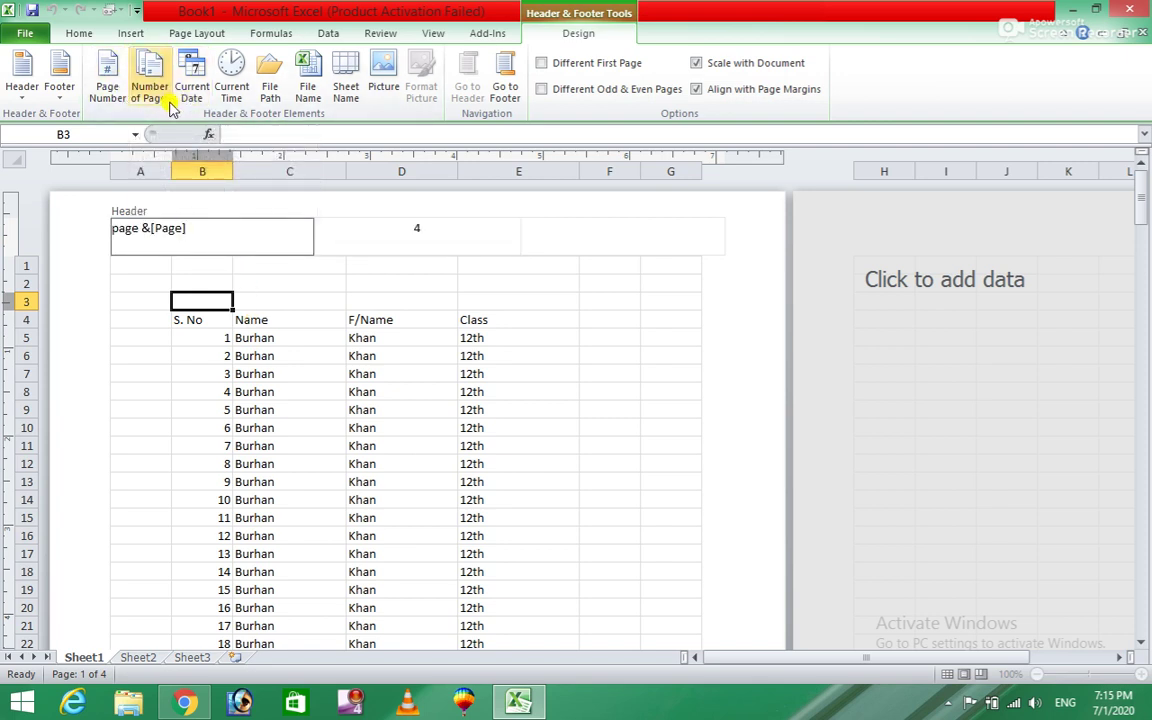
click(190, 228)
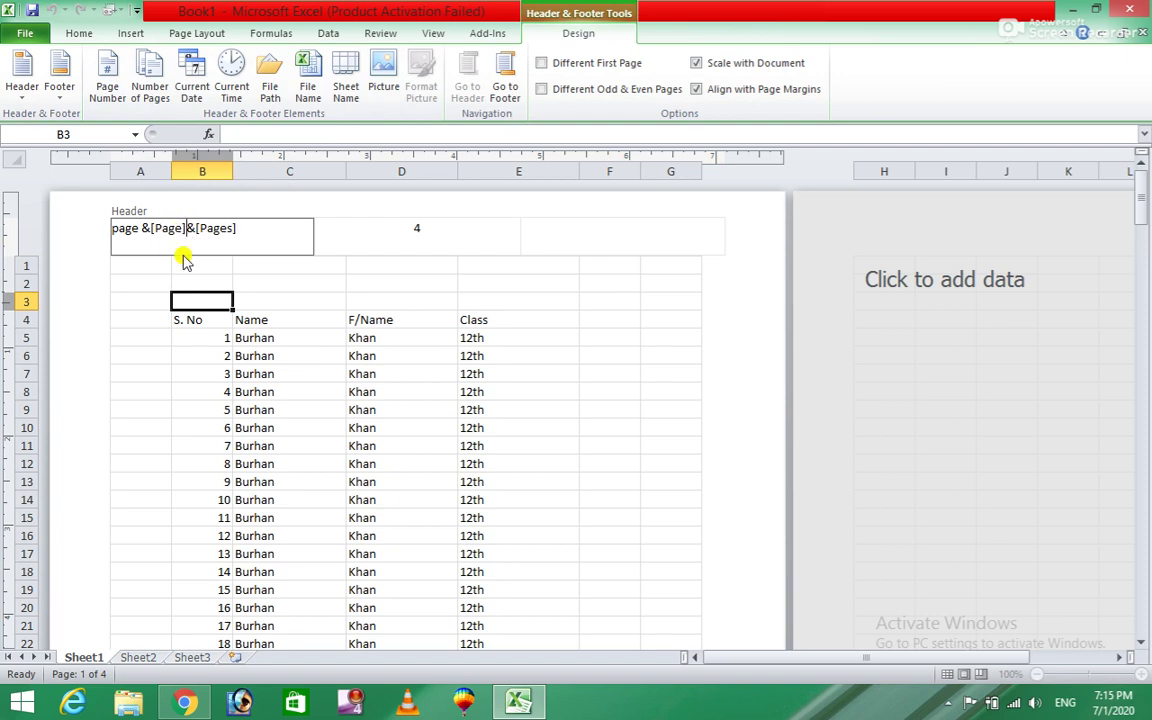
text(of)
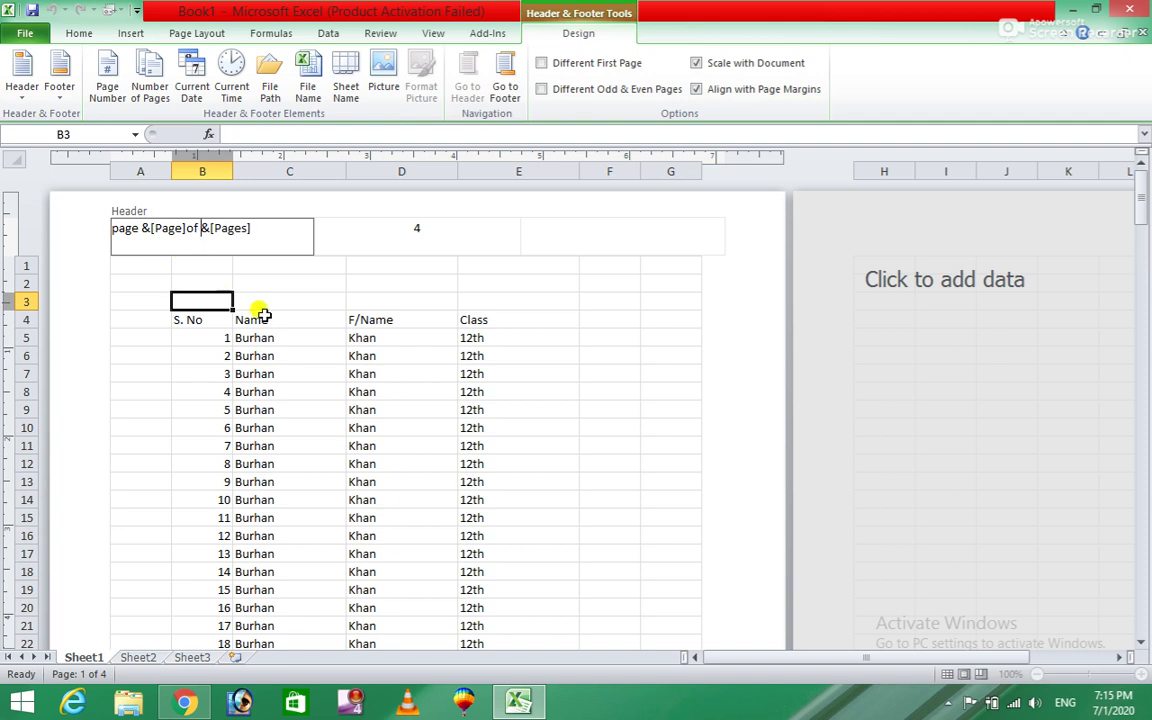
click(300, 285)
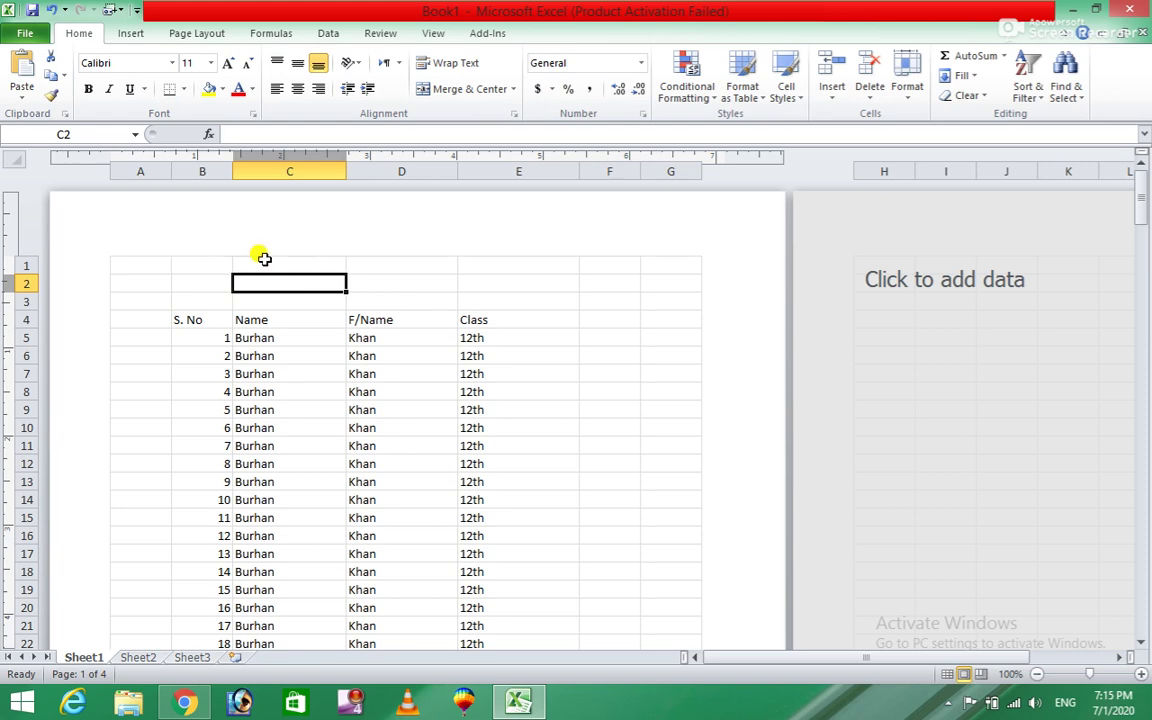
Scroll through the pages to check the header, then select the right header section.
scroll(272, 355, down, 10)
scroll(240, 357, down, 4)
scroll(233, 360, down, 6)
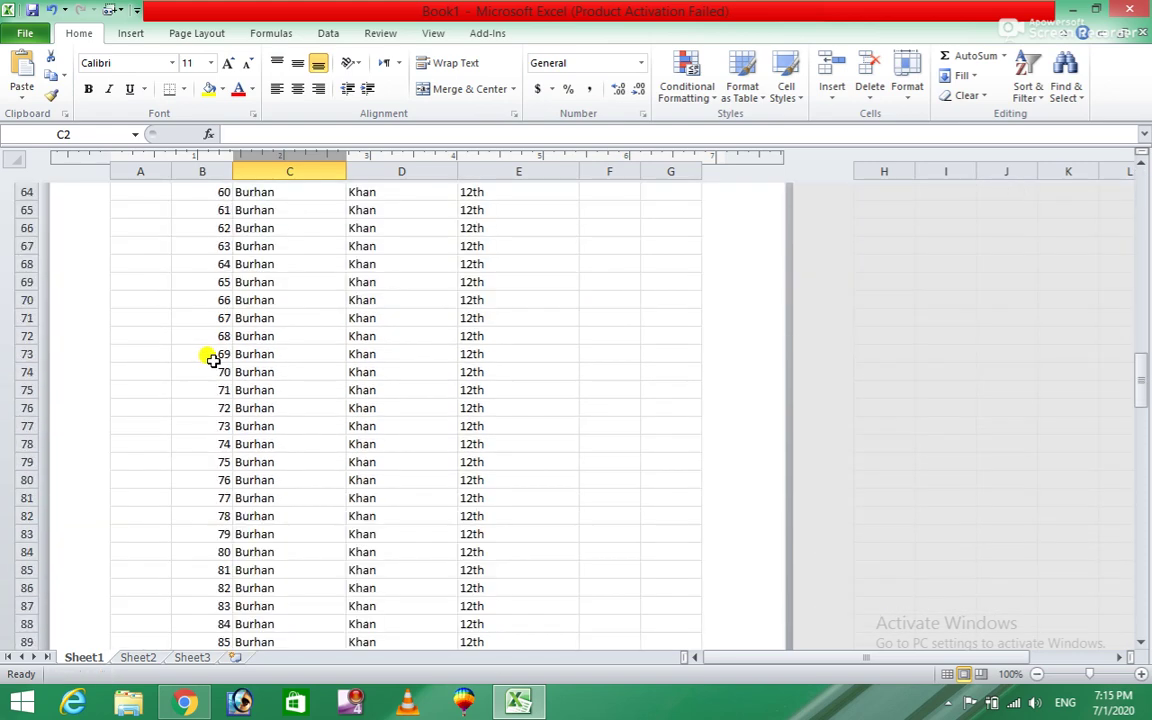
scroll(206, 355, down, 7)
scroll(206, 355, down, 7)
scroll(200, 463, down, 8)
scroll(180, 360, down, 5)
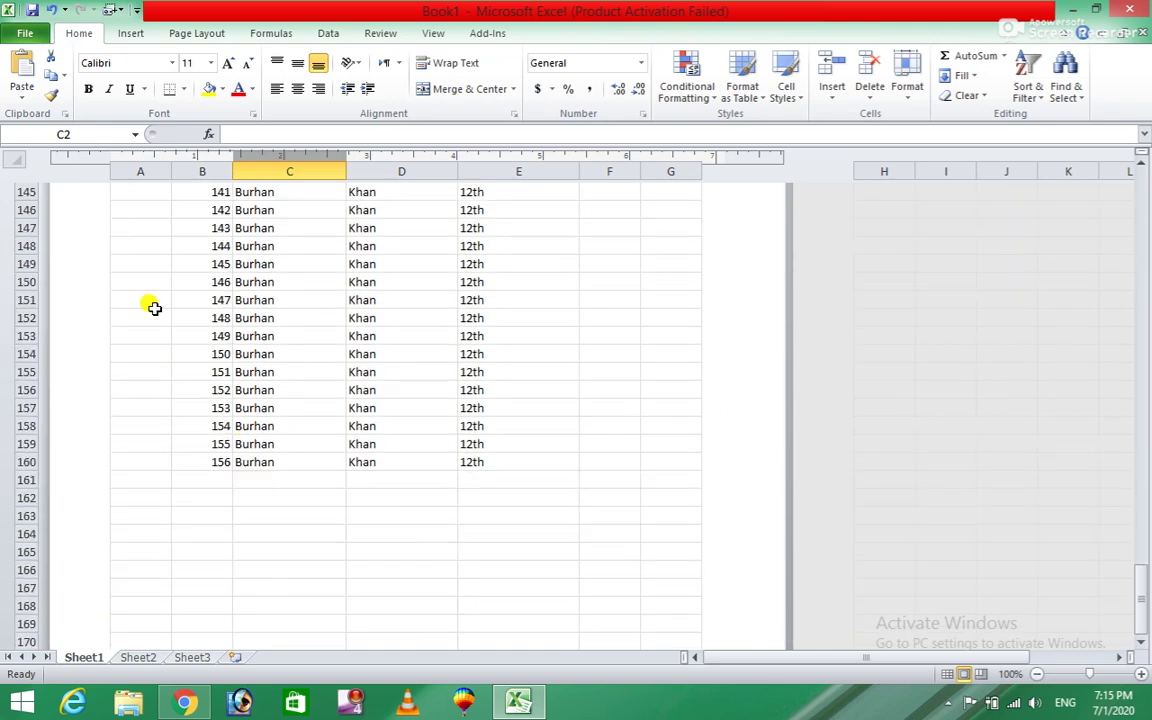
scroll(170, 330, up, 5)
scroll(200, 500, up, 1)
scroll(300, 480, up, 6)
scroll(353, 440, up, 10)
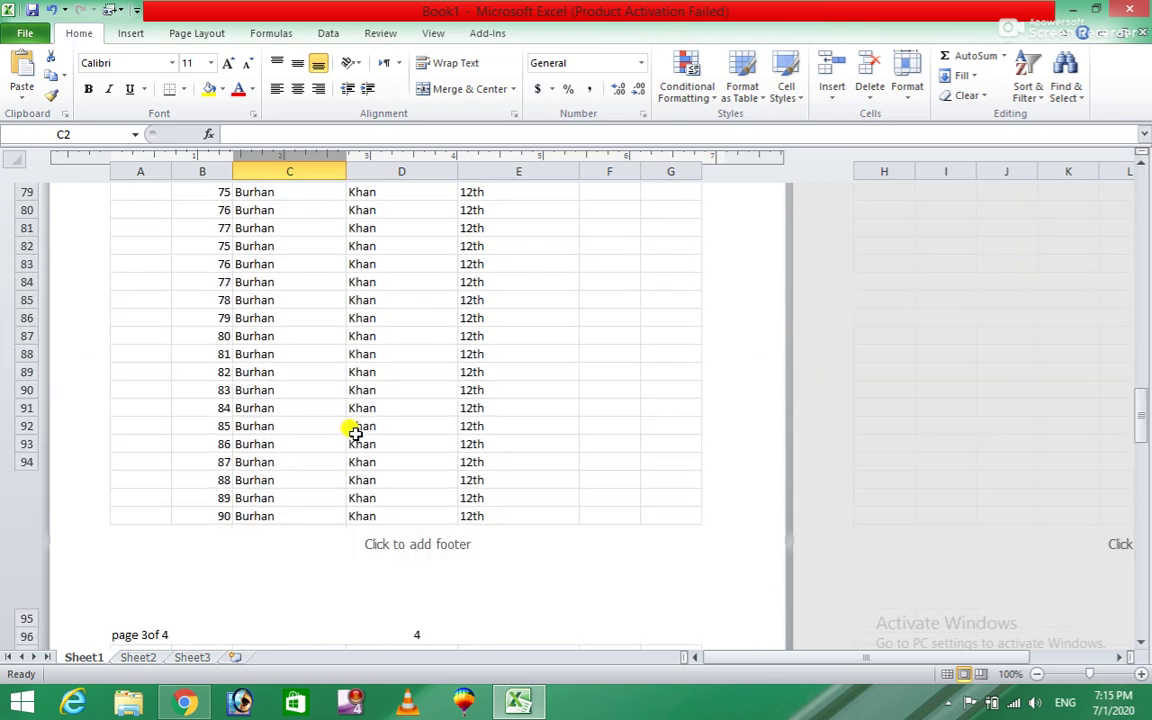
scroll(352, 430, up, 10)
scroll(352, 430, up, 8)
scroll(355, 430, up, 9)
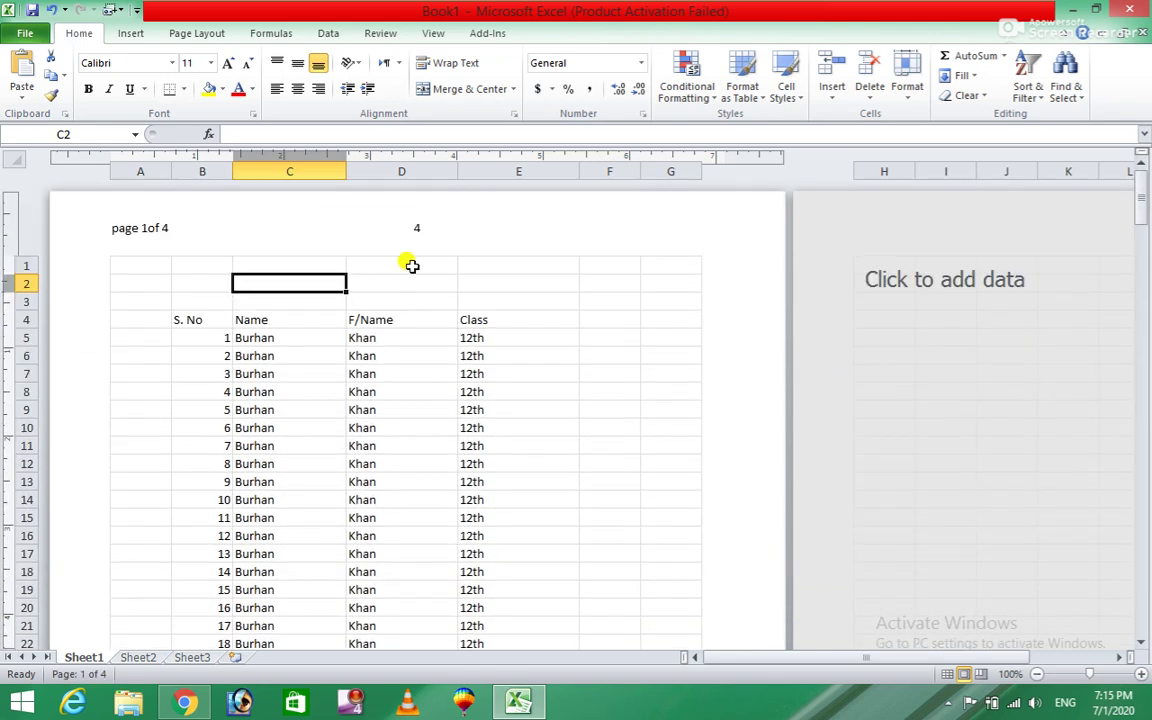
click(568, 226)
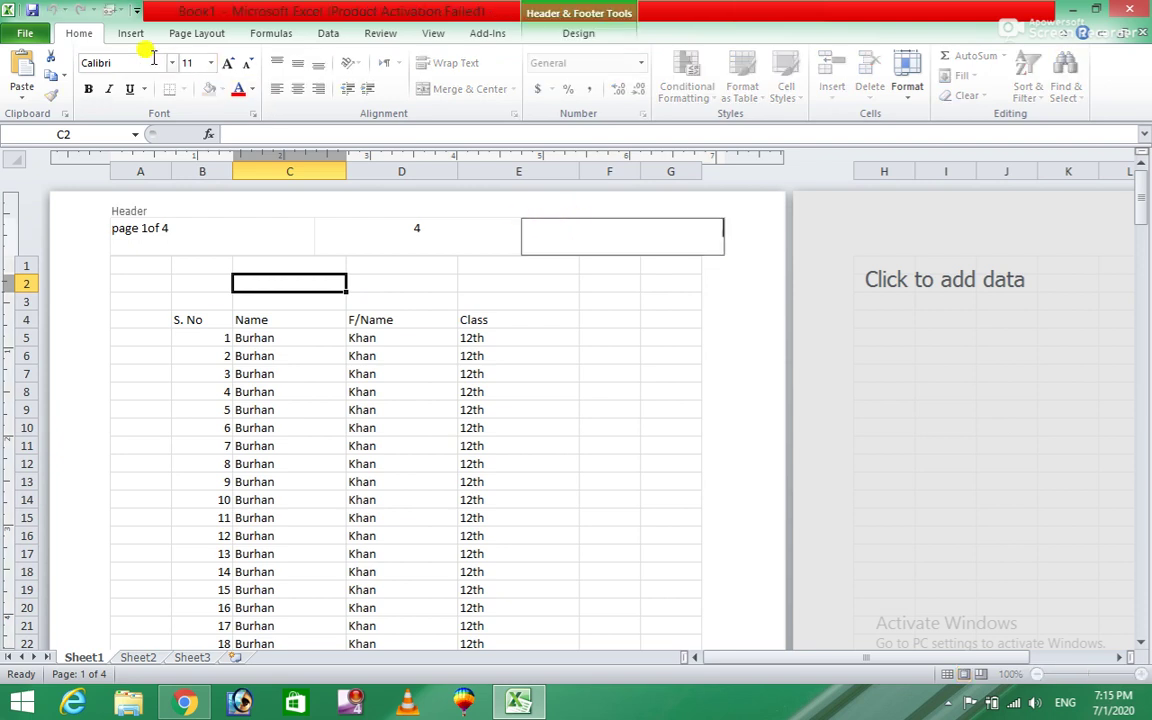
Insert the current date into the right header section and preview it.
click(578, 35)
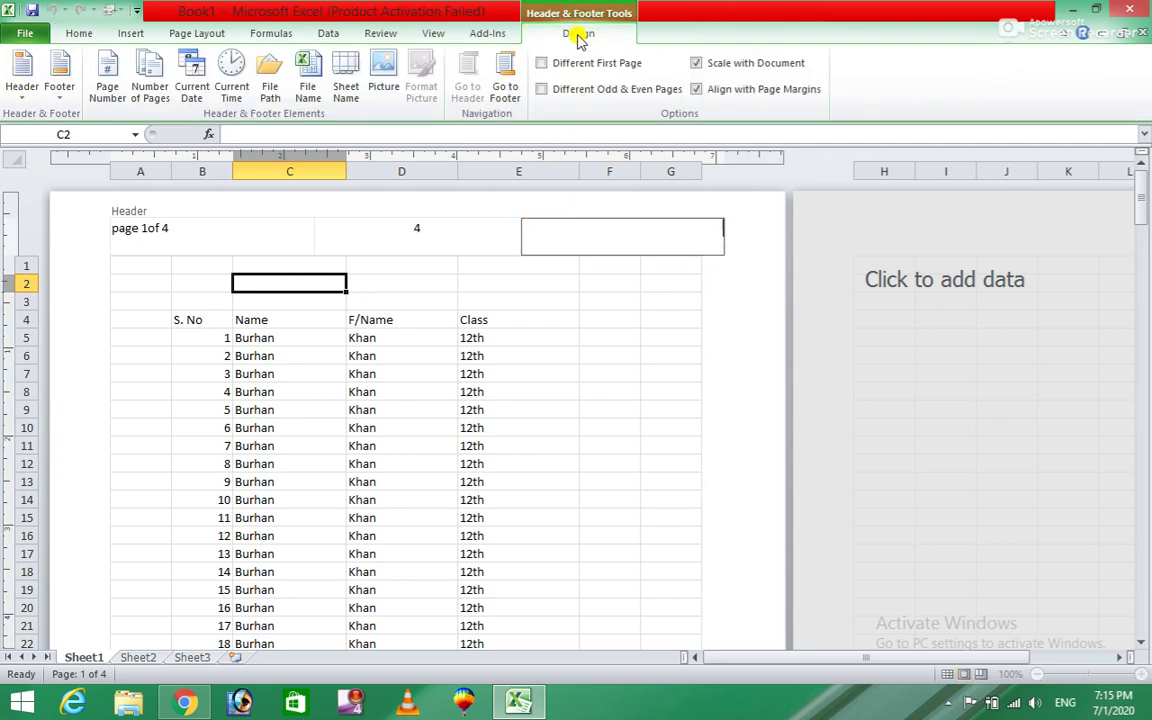
click(194, 92)
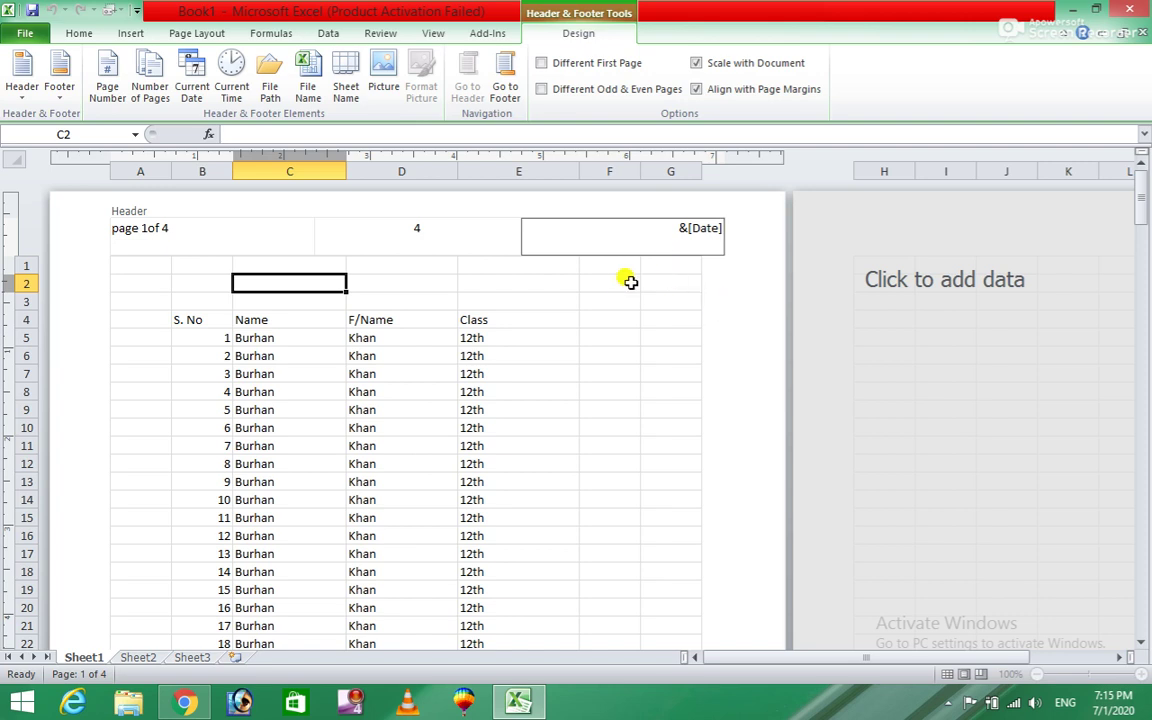
click(611, 284)
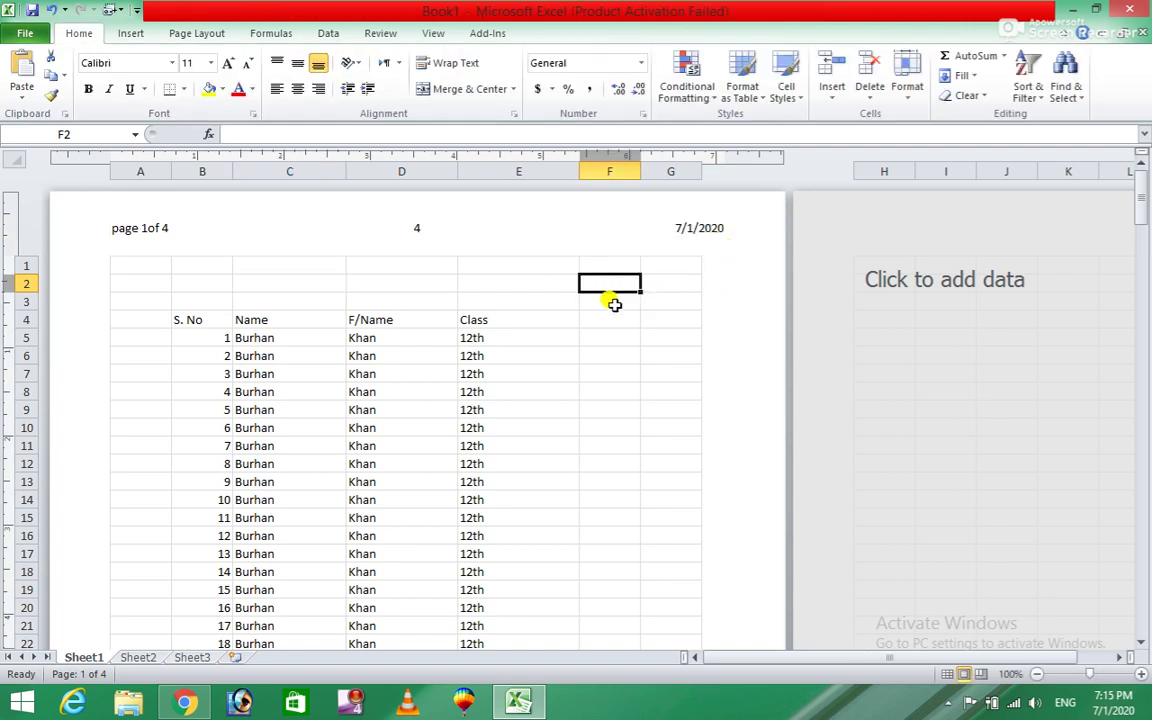
Redo the right header as the current date with the current time on the line below.
click(667, 229)
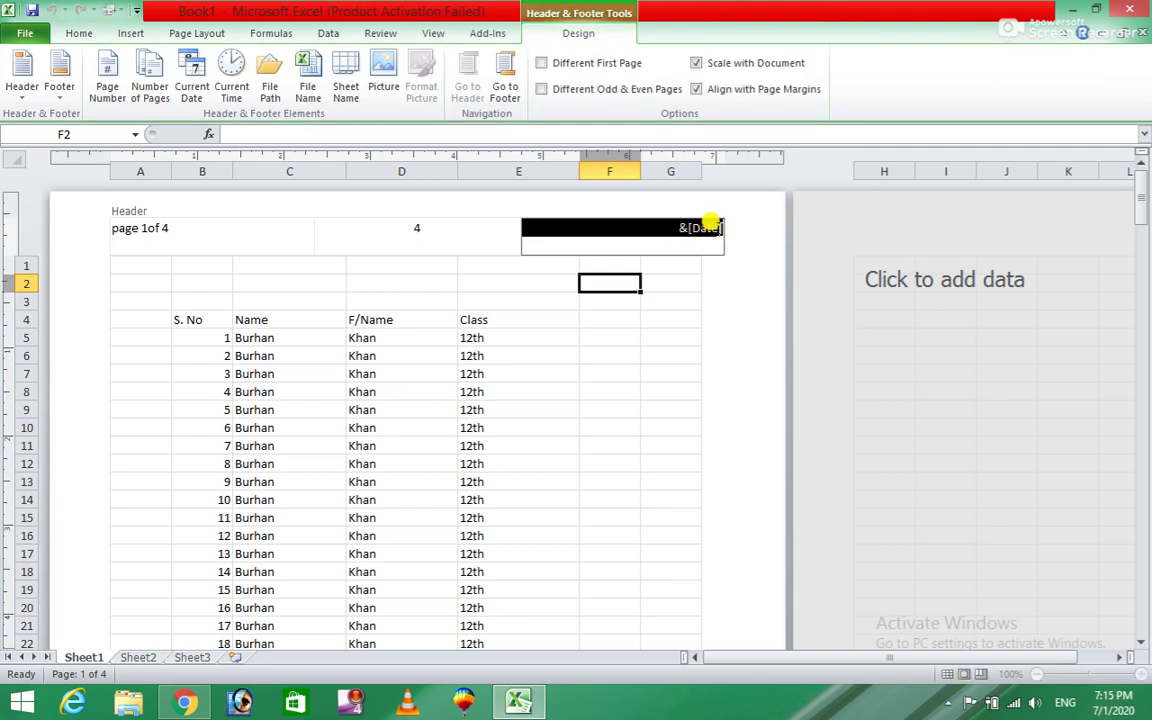
key(Delete)
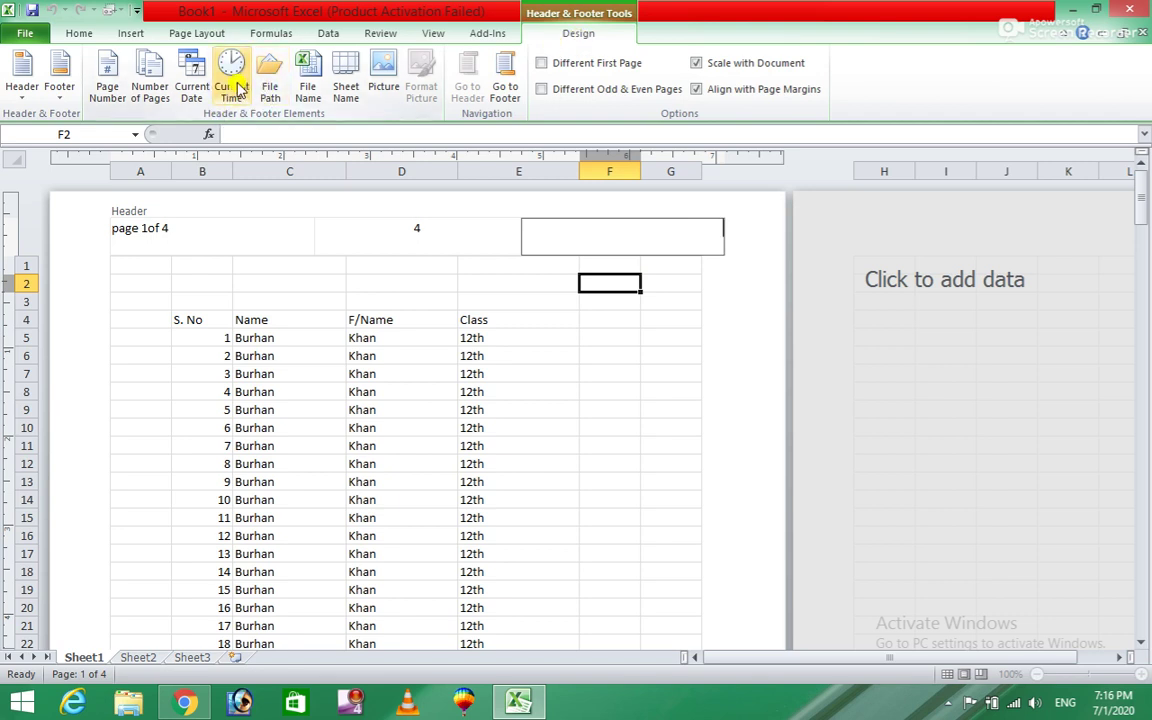
click(193, 80)
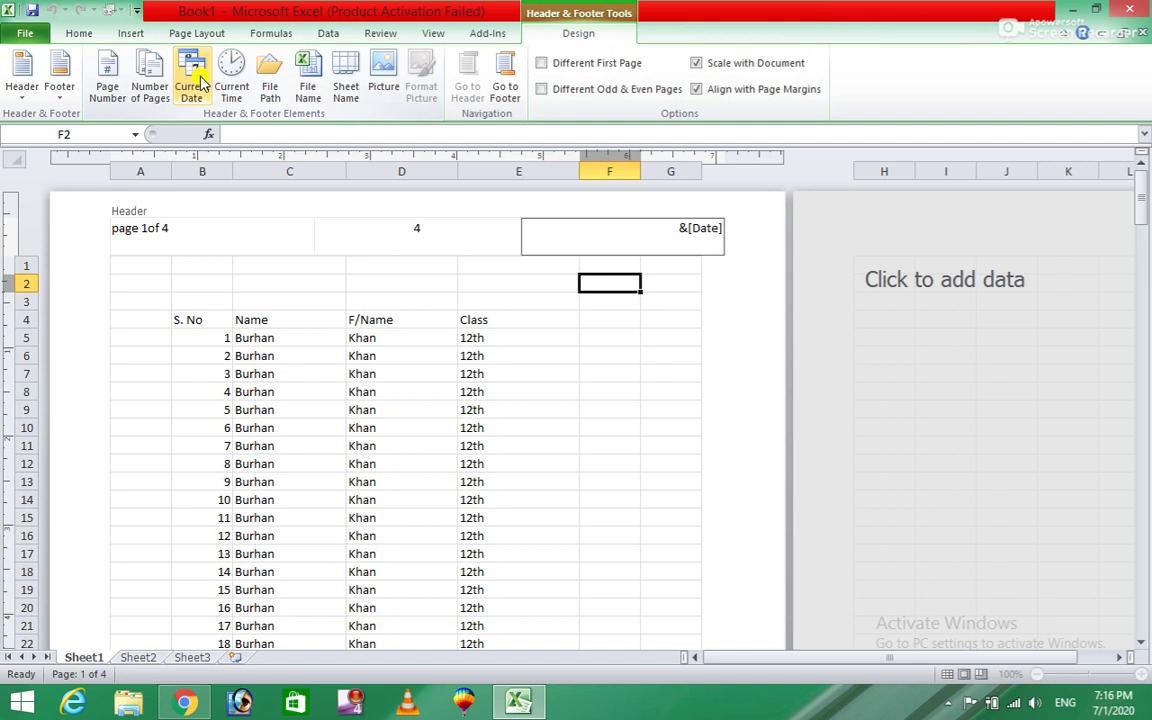
click(237, 76)
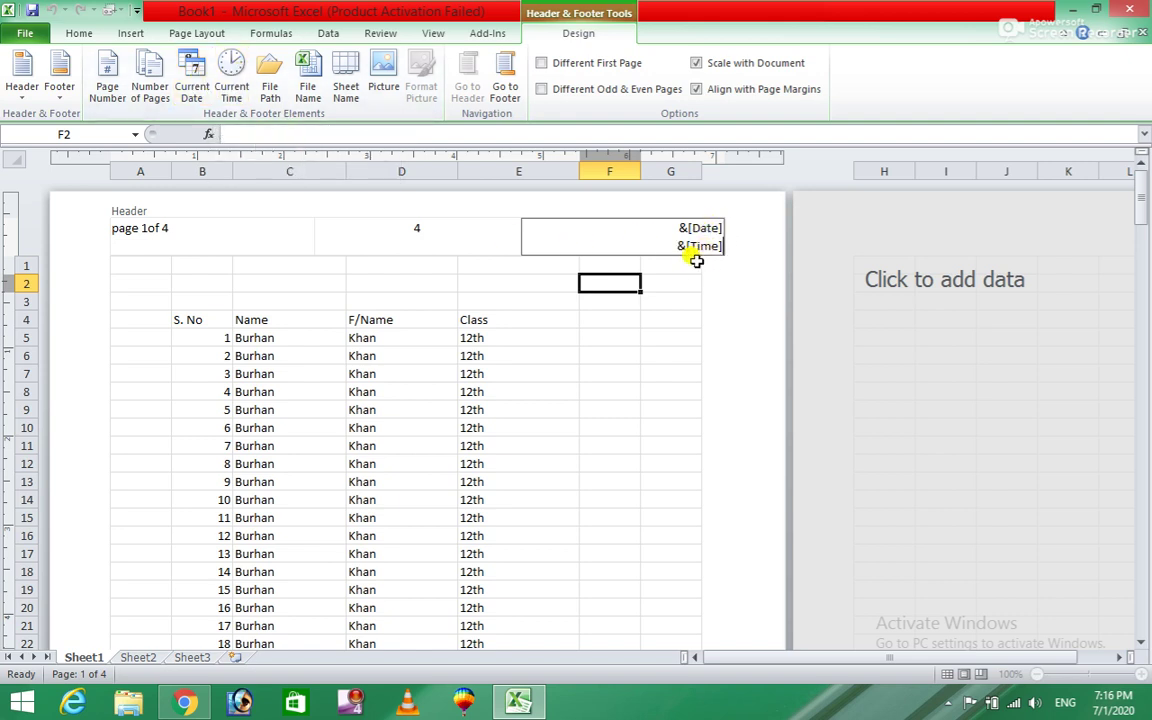
click(518, 284)
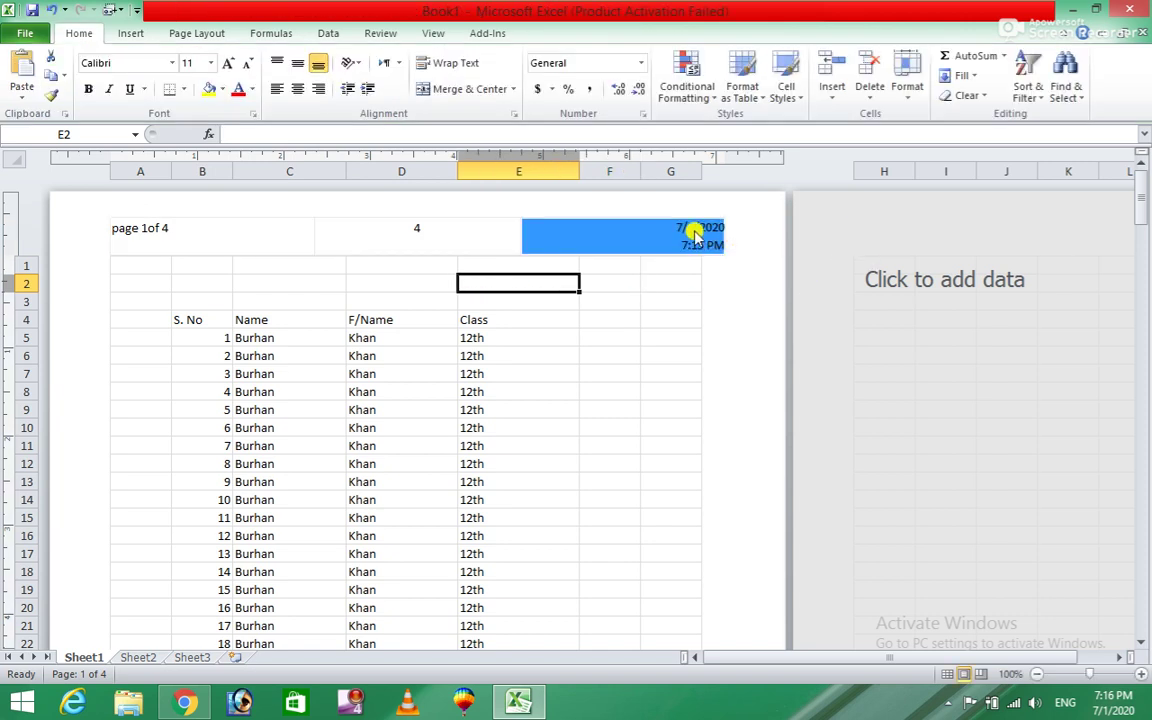
click(652, 338)
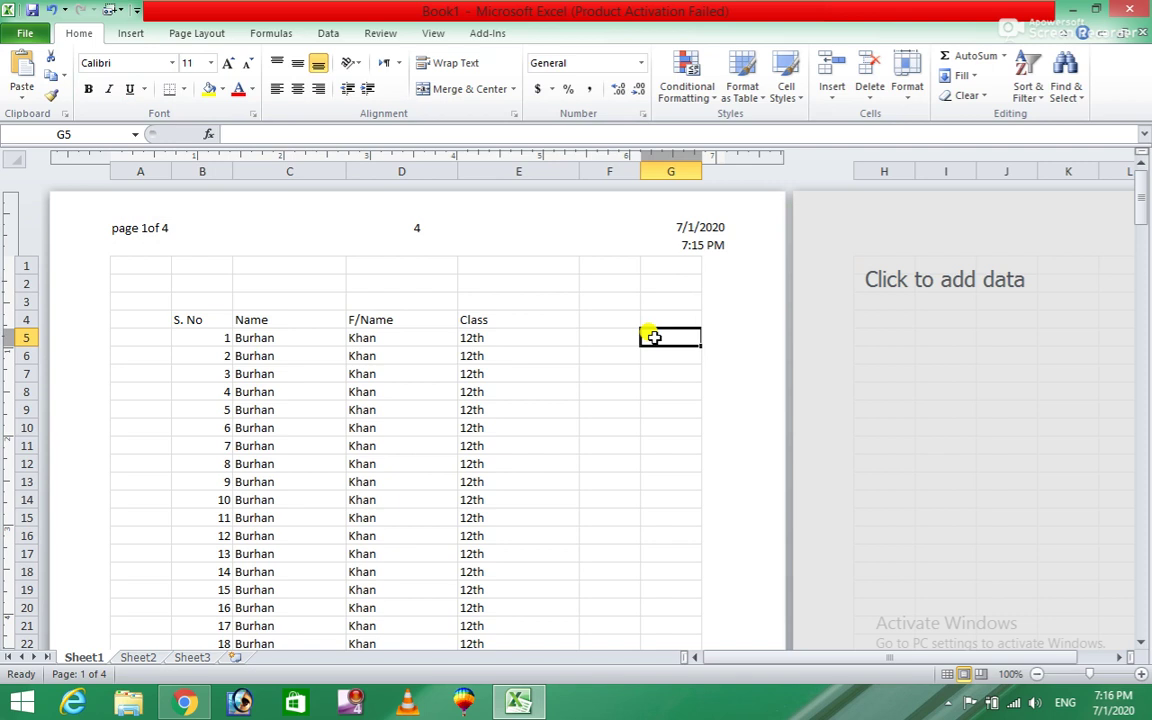
Clear the date and time from the right header and the &[Pages] count from the centre.
click(656, 230)
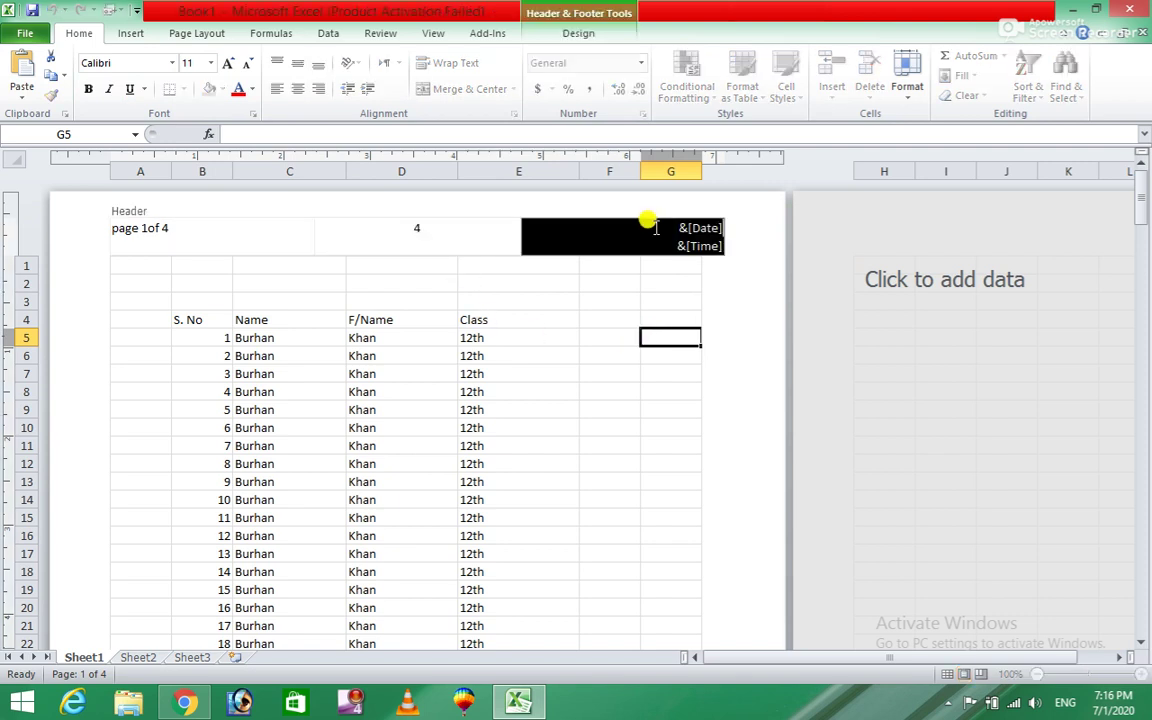
key(Delete)
click(446, 229)
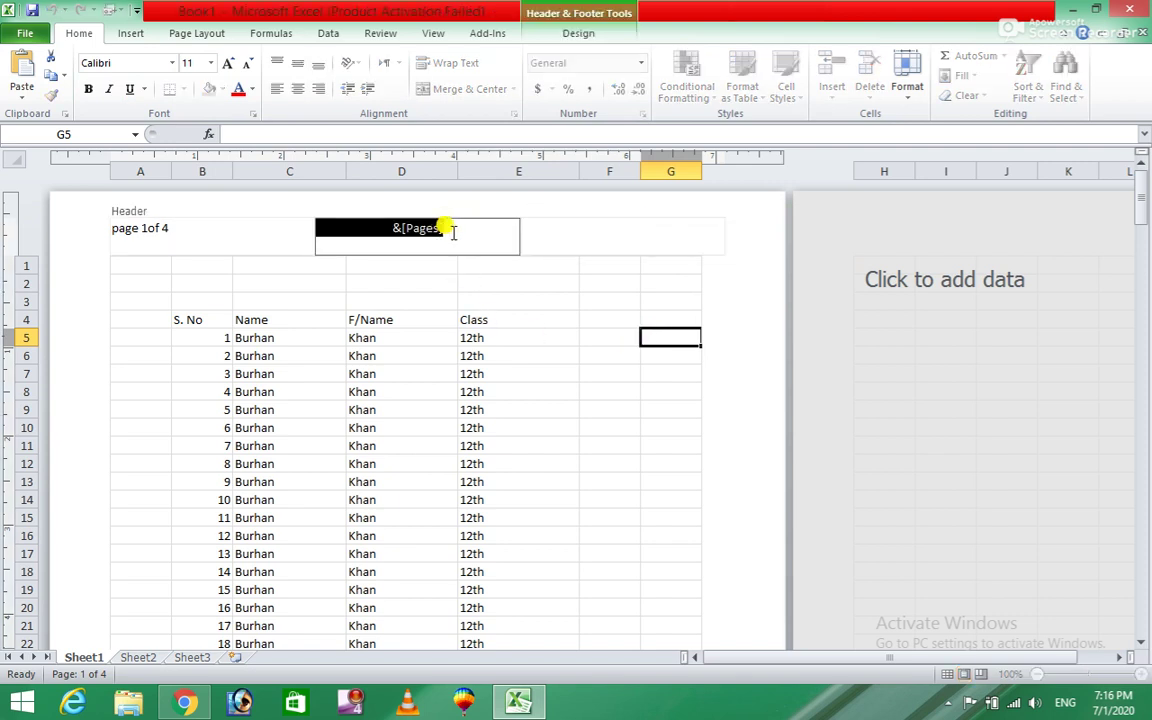
key(Delete)
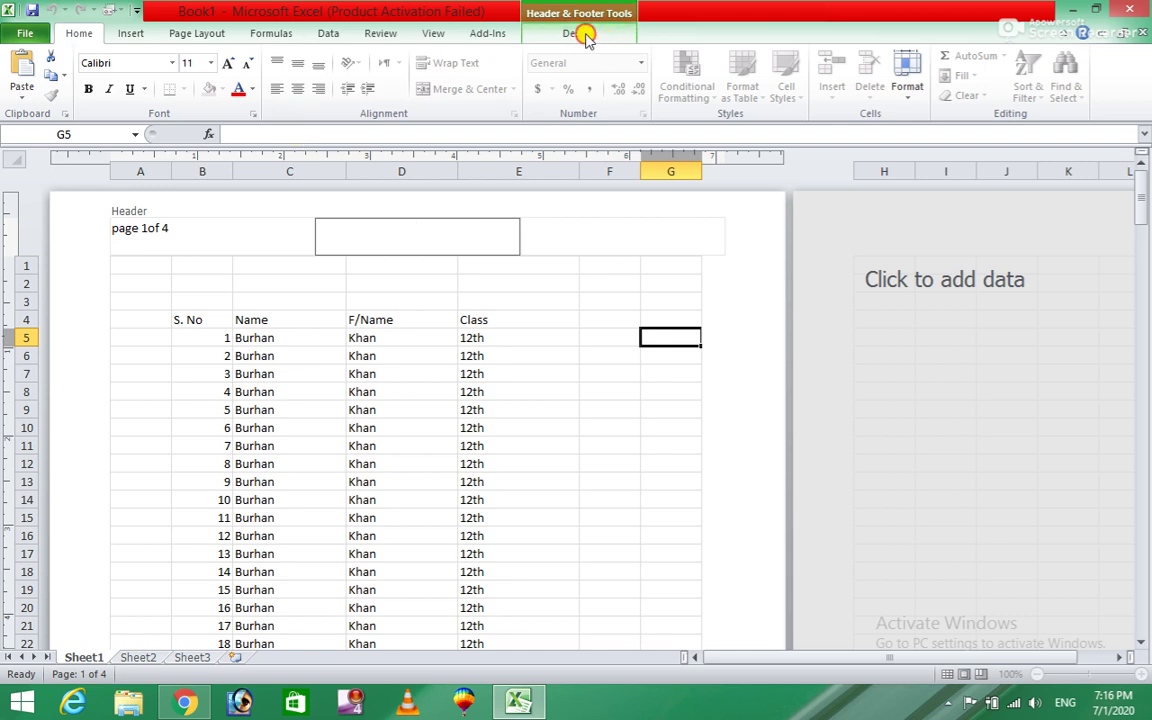
Insert the File Path field into the centre header and preview the full path.
click(578, 33)
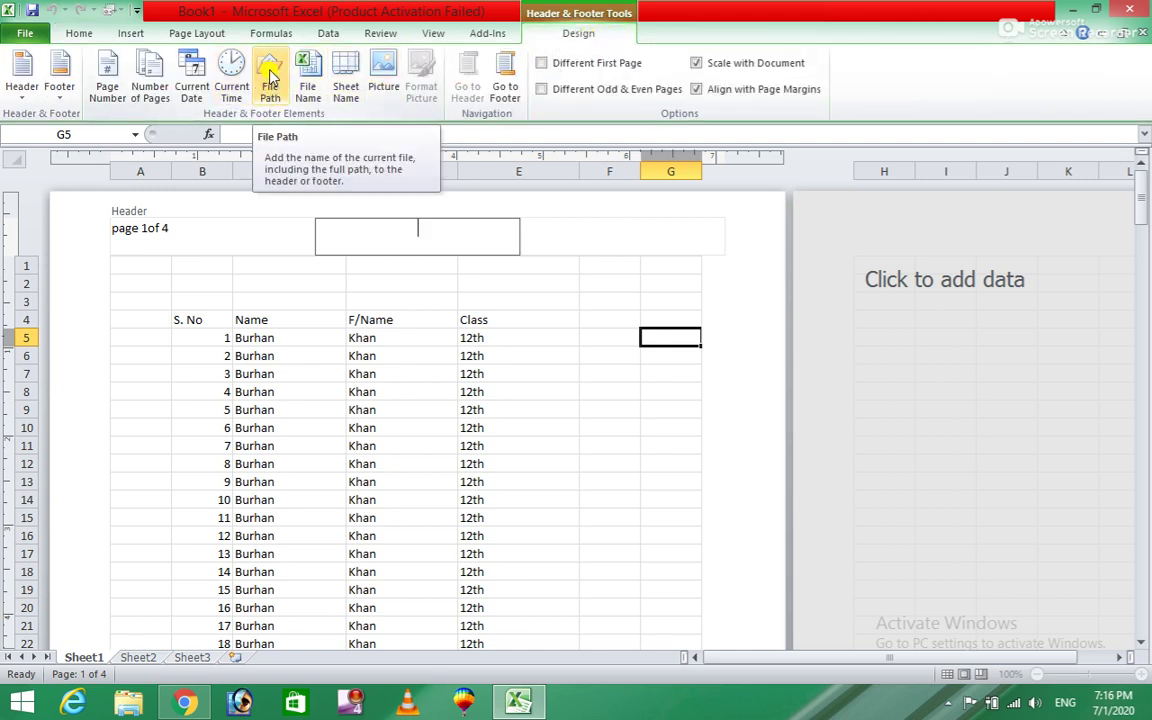
click(272, 80)
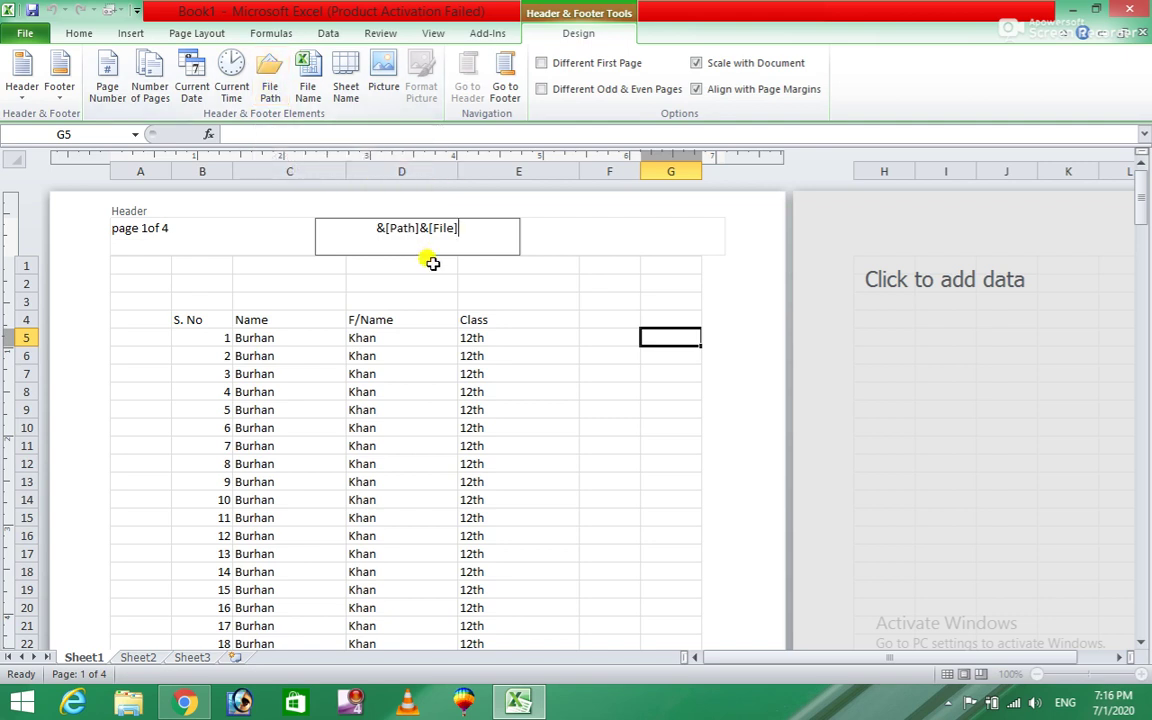
click(438, 294)
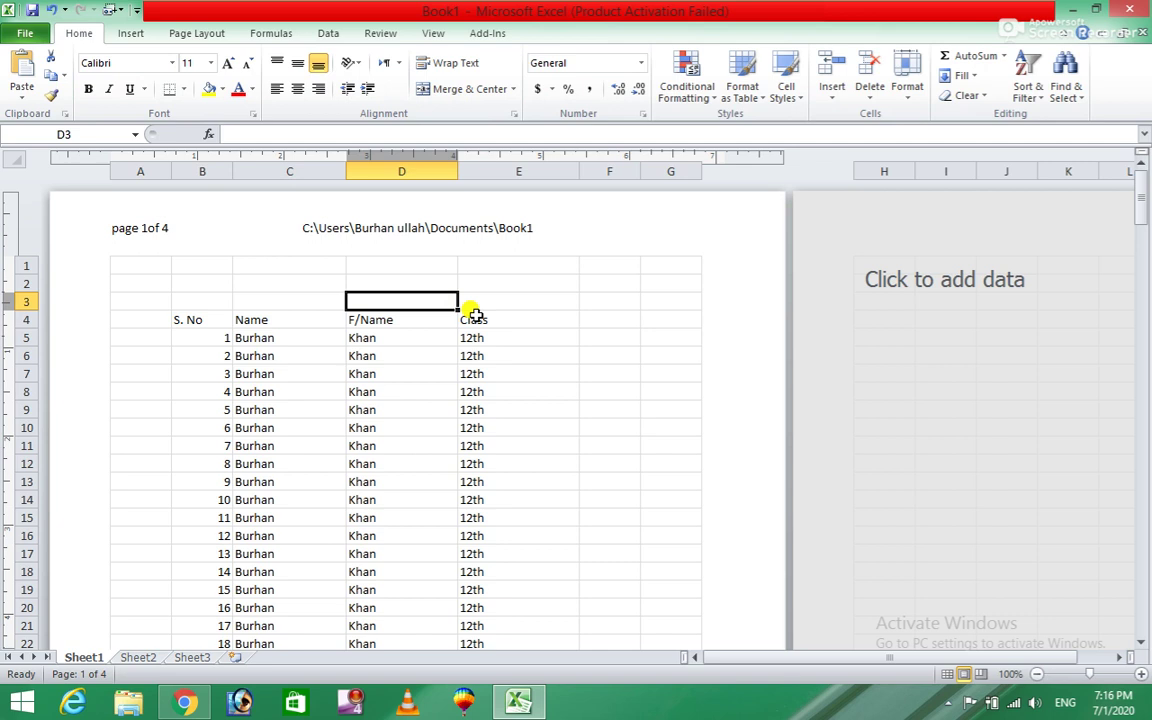
click(272, 232)
Swap the centre header's file path for the File Name field and preview it.
click(493, 225)
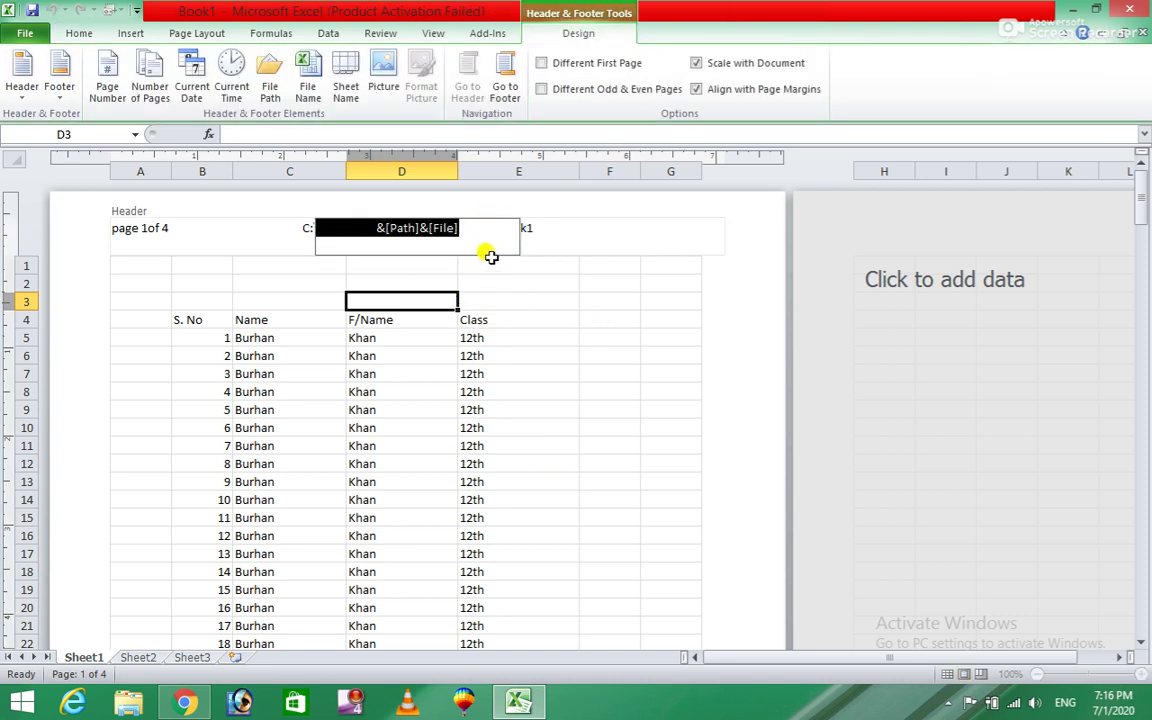
key(Delete)
click(505, 337)
click(432, 228)
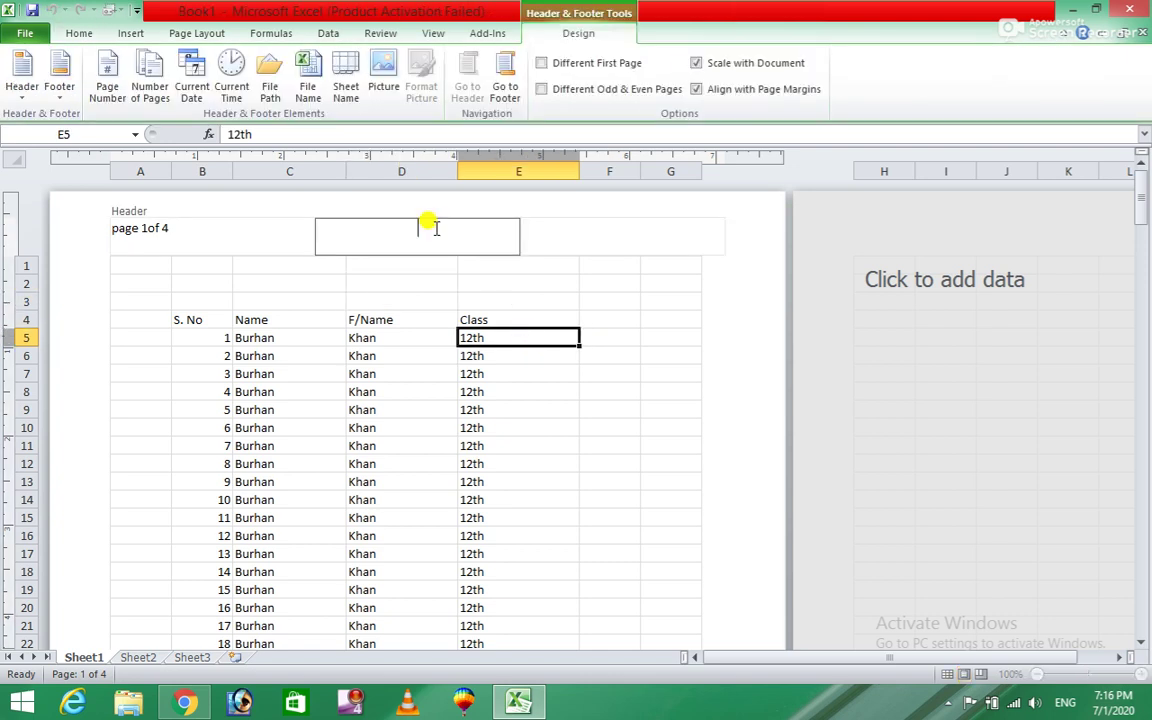
click(308, 88)
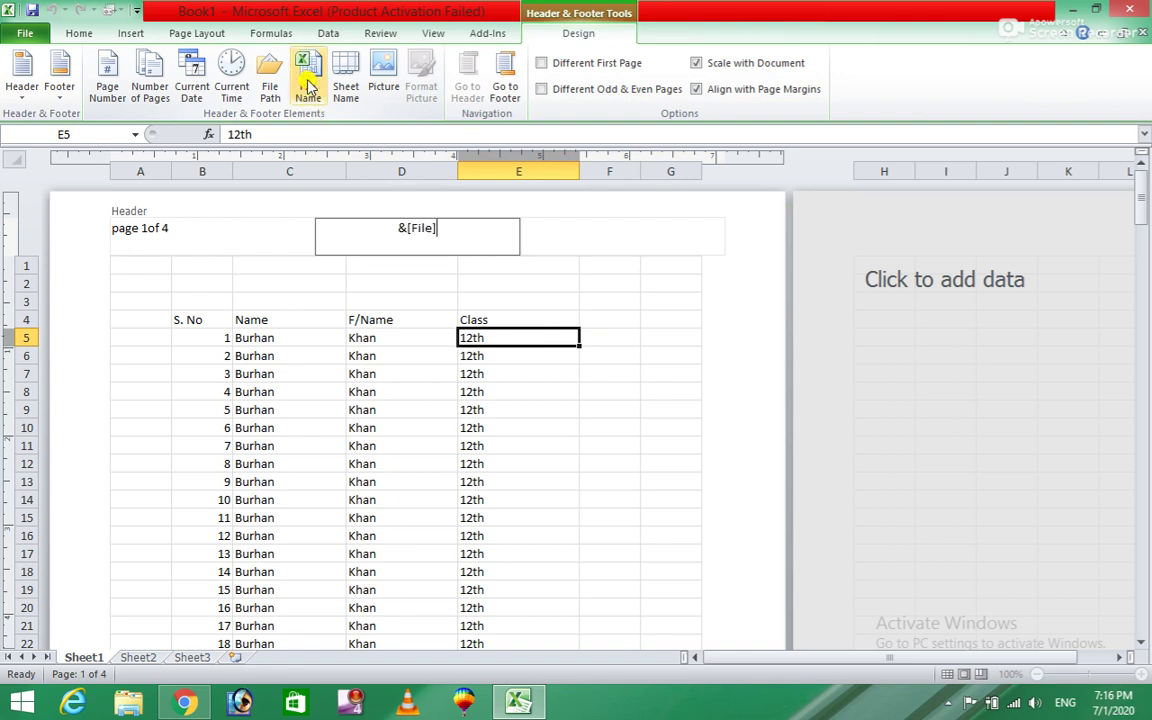
click(401, 279)
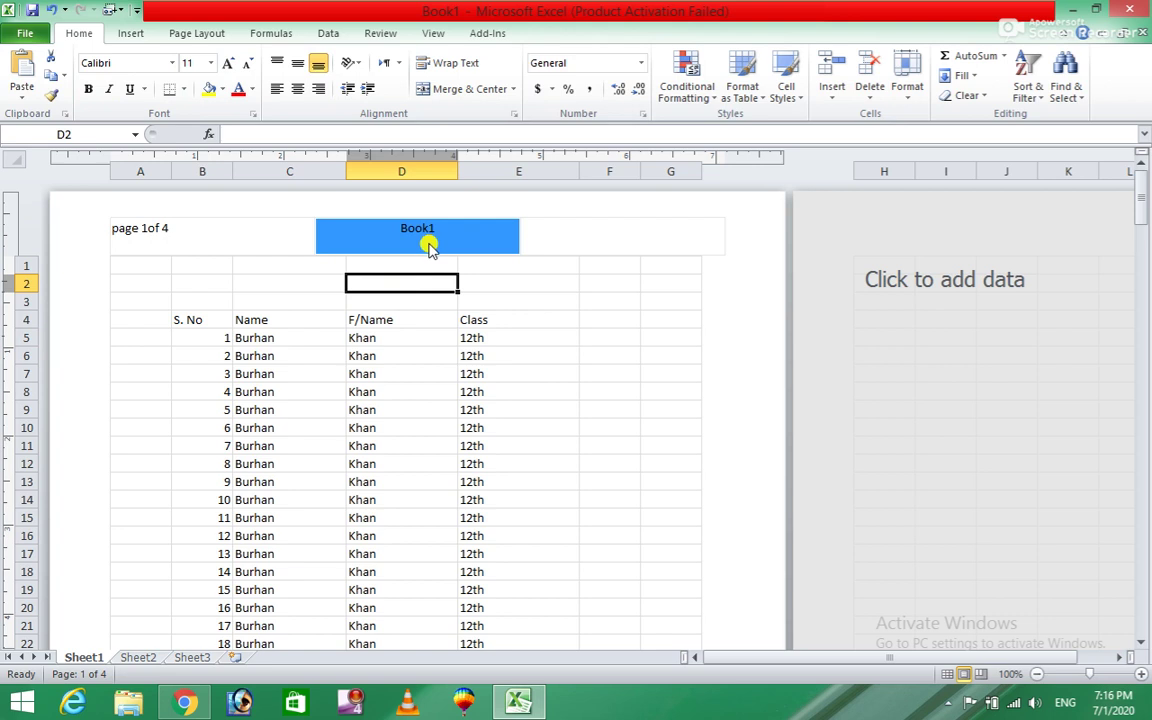
Replace the file name with the Sheet Name field, preview Sheet1, then delete &[Tab].
click(428, 248)
key(Delete)
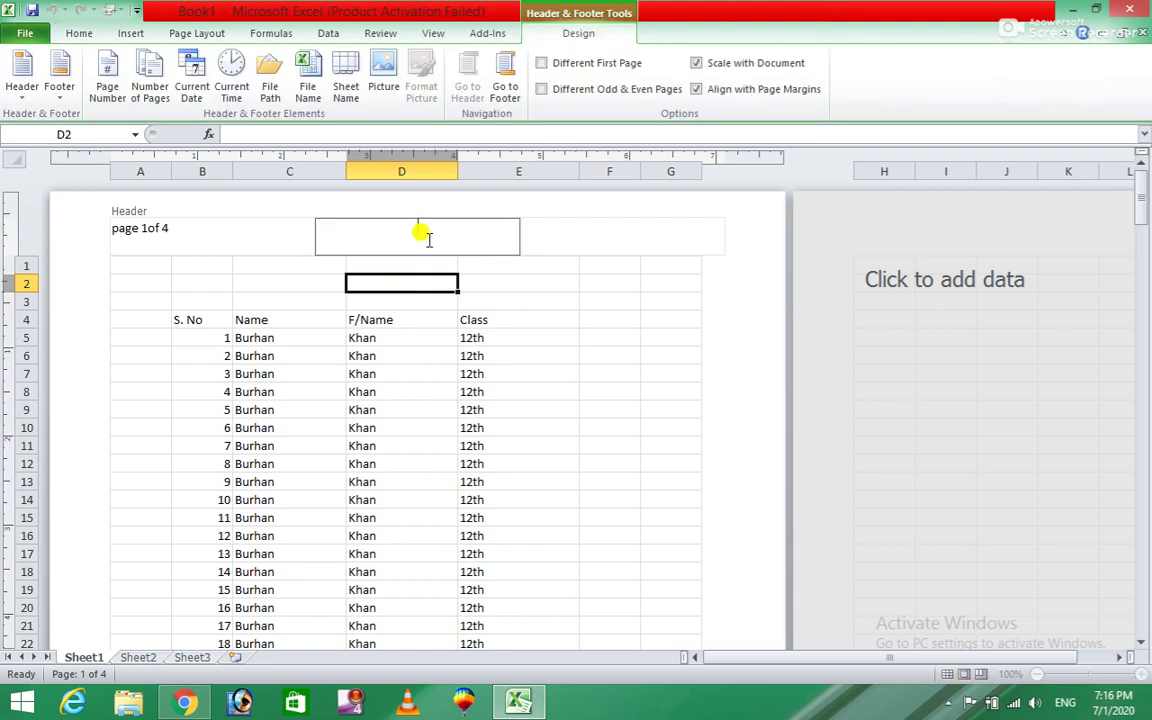
click(348, 89)
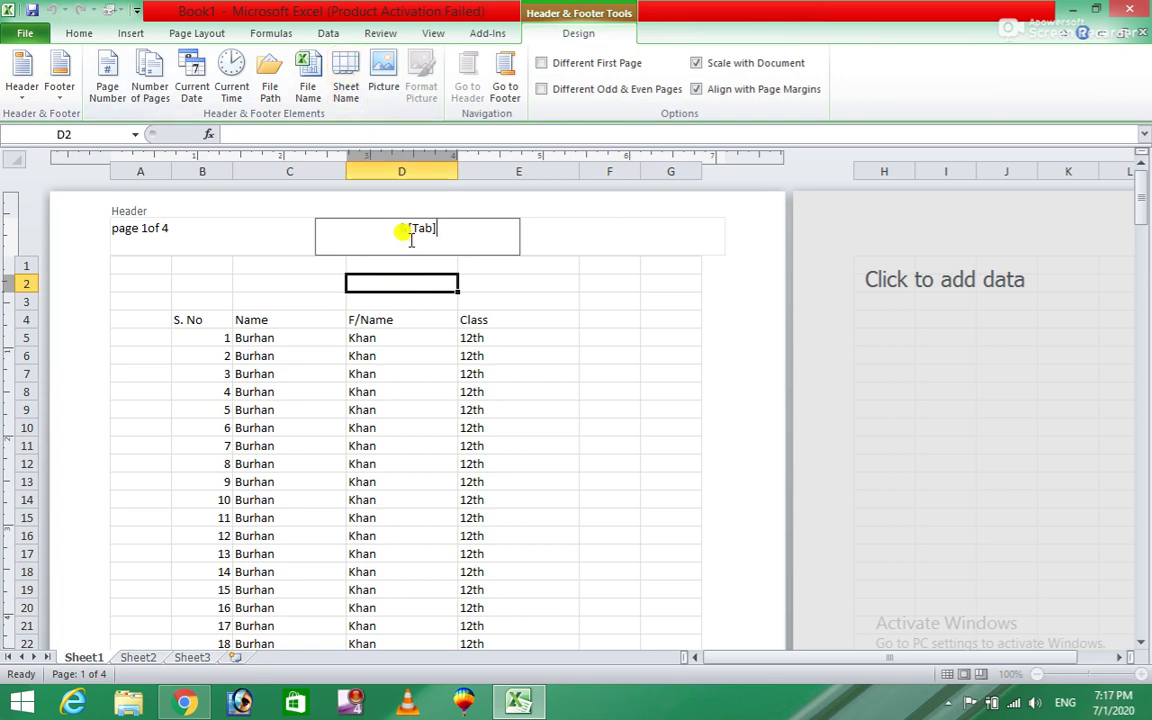
click(514, 281)
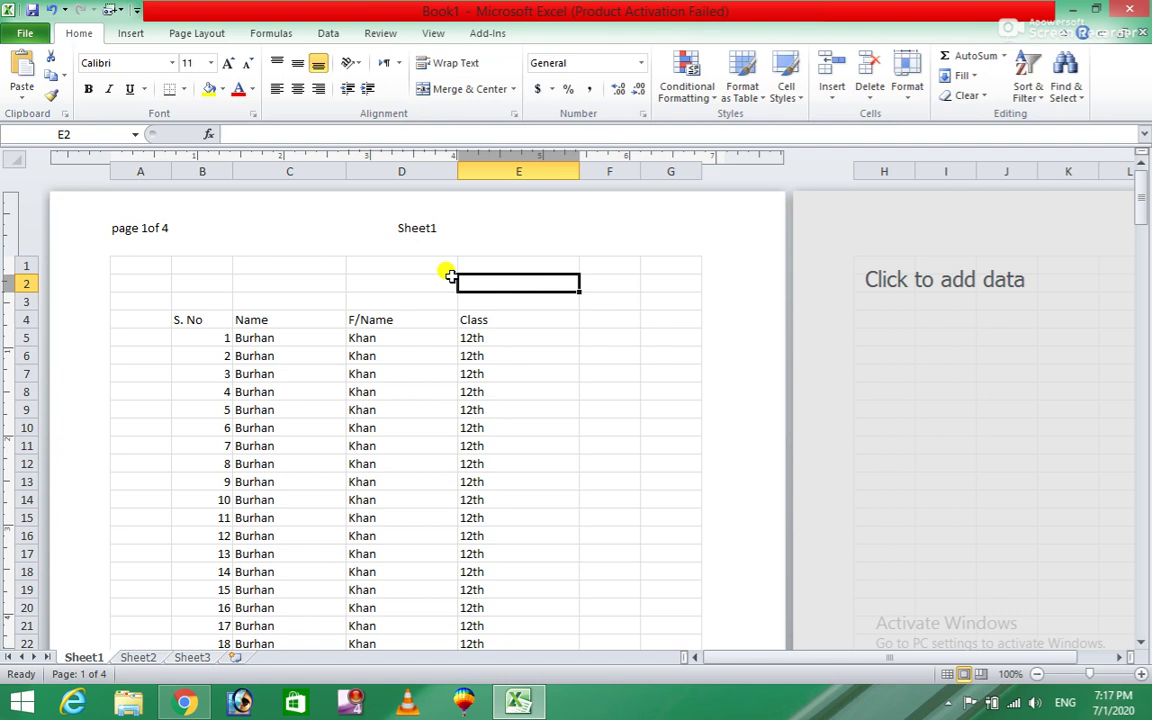
click(500, 228)
key(Delete)
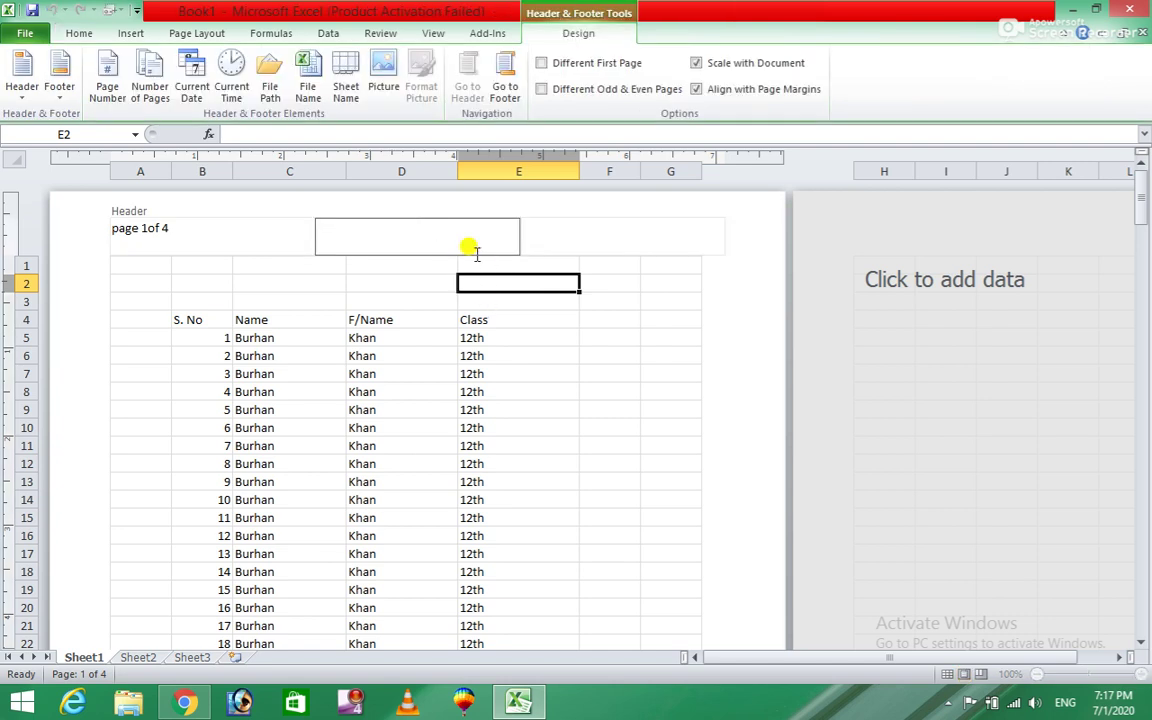
Insert a student photo starting with 'B' from E:\E Data\photos into the centre header.
click(385, 82)
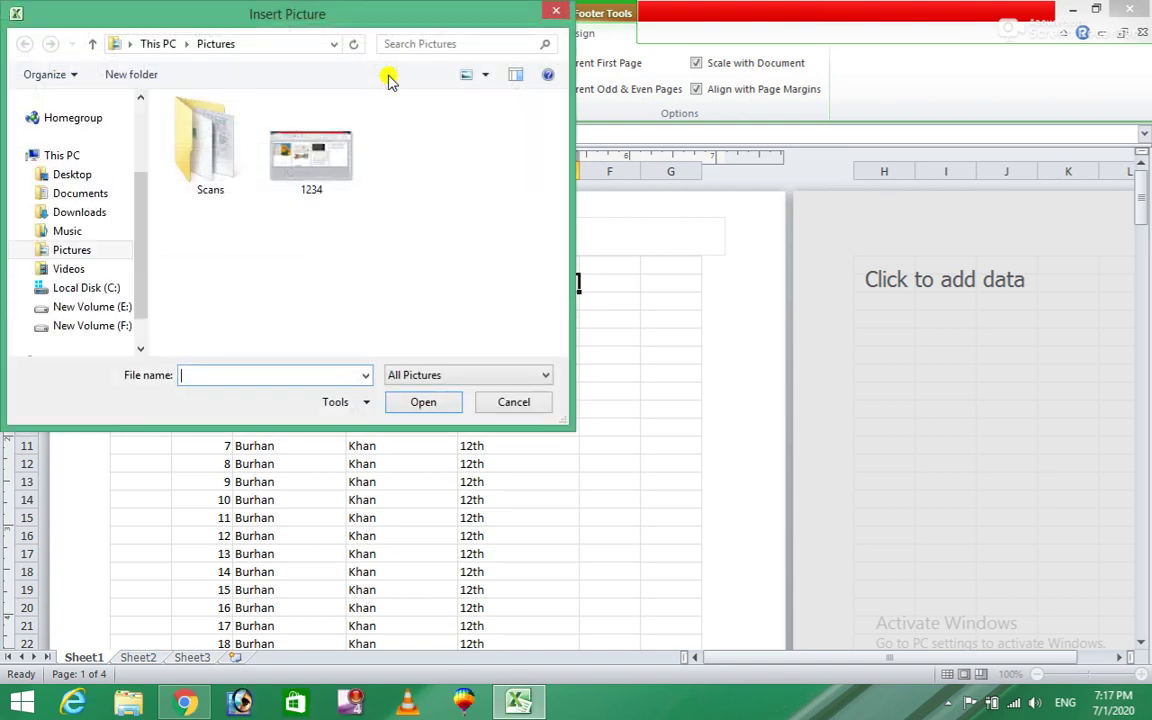
click(128, 305)
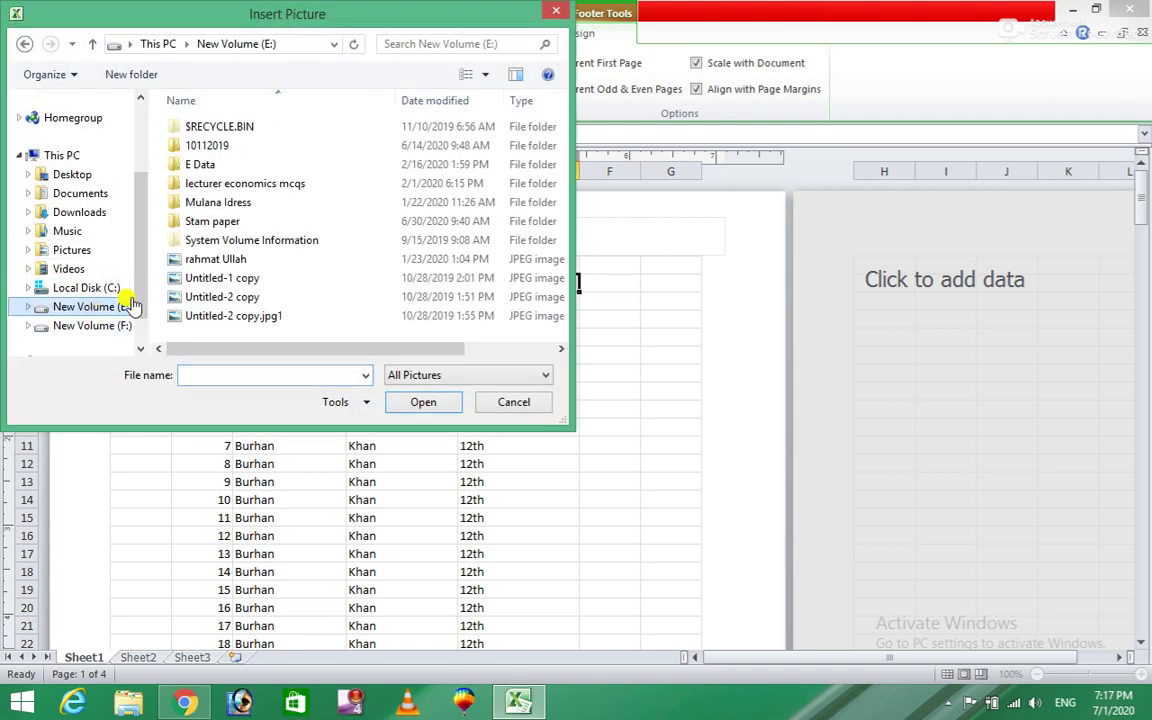
double_click(200, 164)
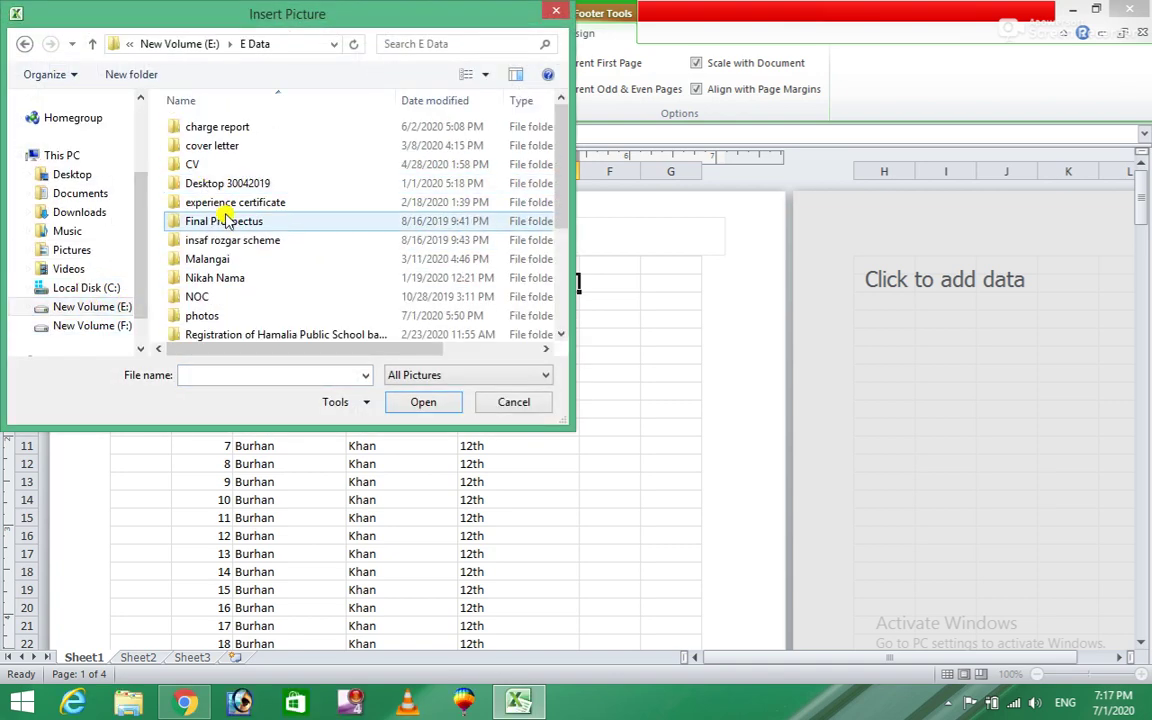
double_click(198, 315)
click(287, 280)
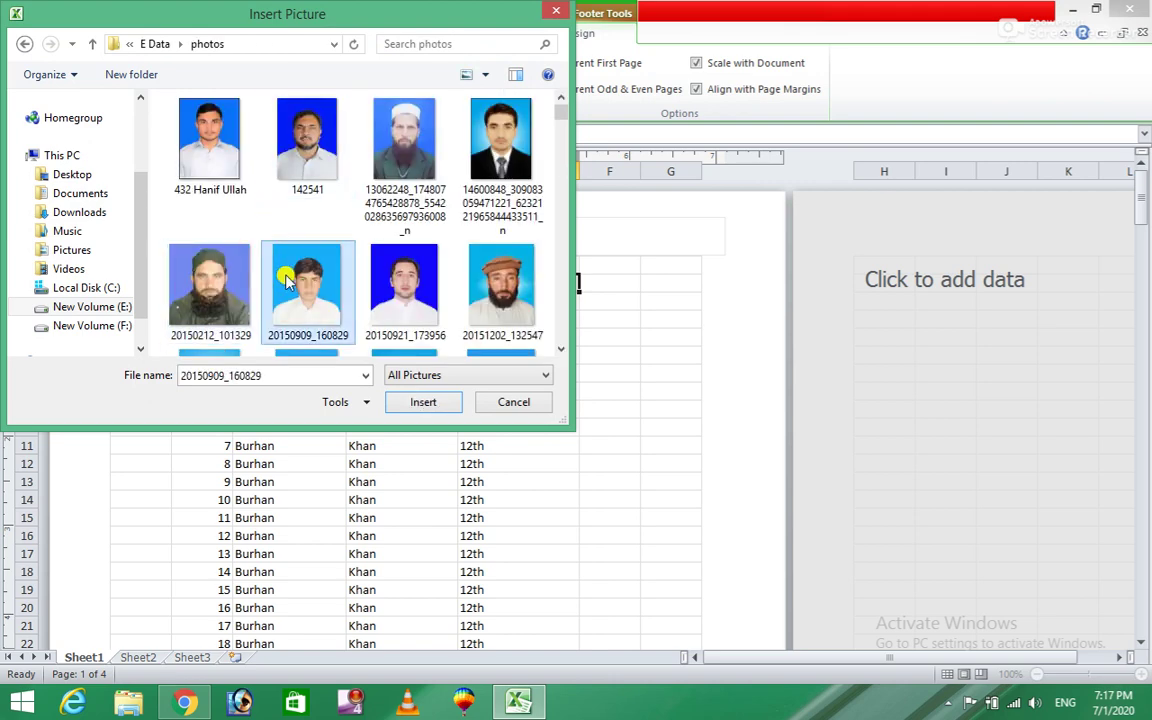
key(b)
click(475, 262)
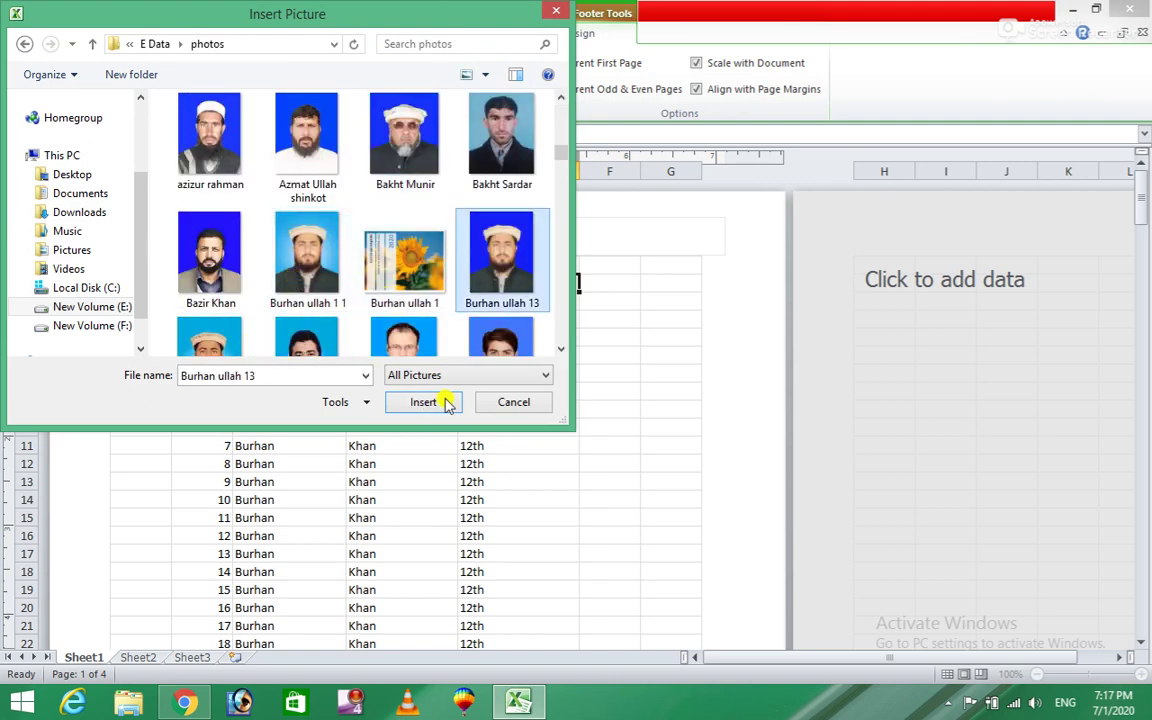
click(424, 404)
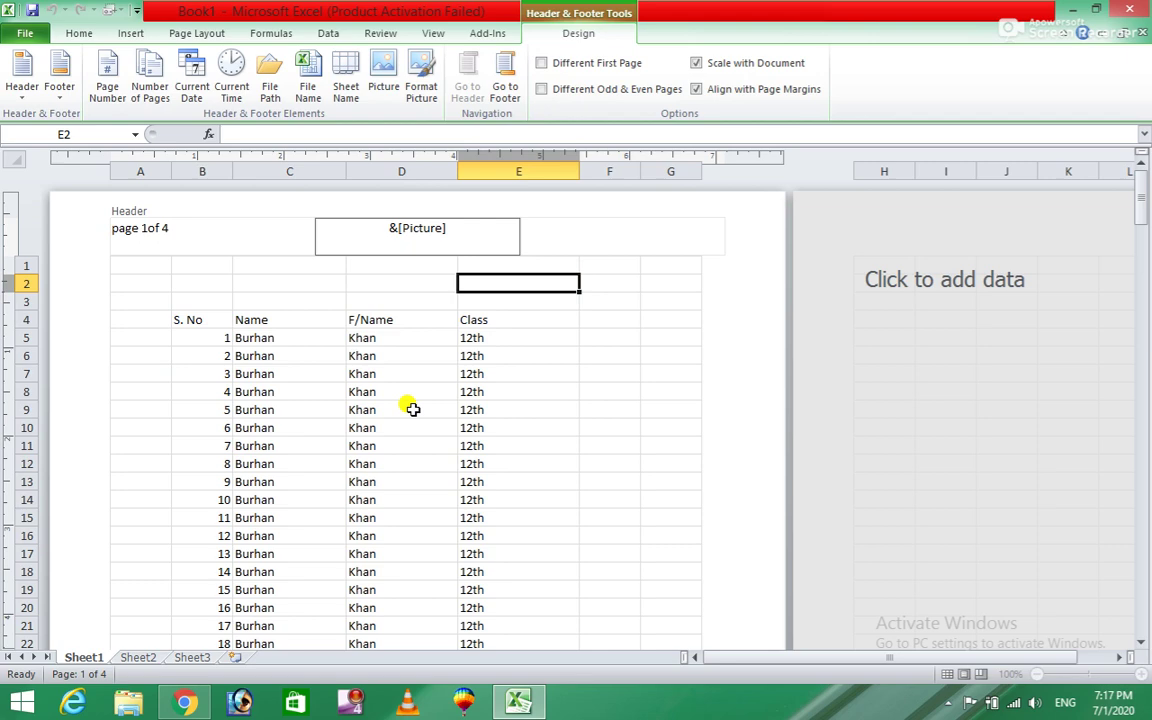
Drag the top margin down on the ruler so the header photo clears the table.
click(400, 280)
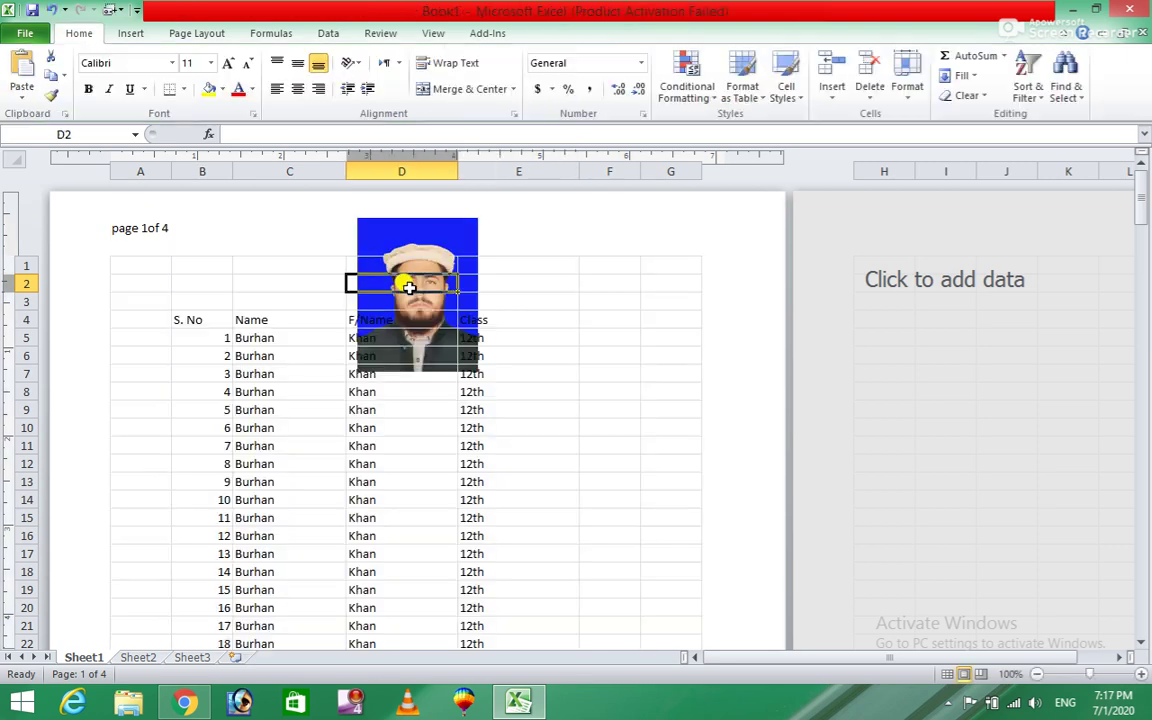
click(610, 374)
drag(11, 250, 11, 362)
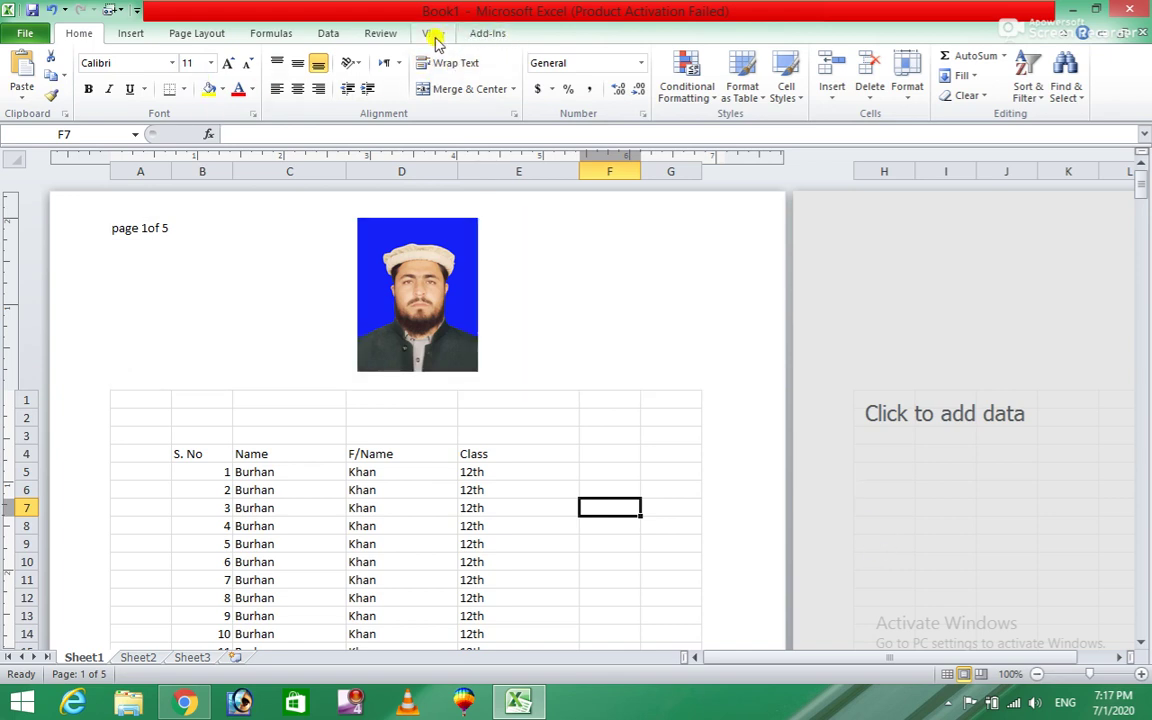
Move from the header to the page footer for editing.
click(640, 311)
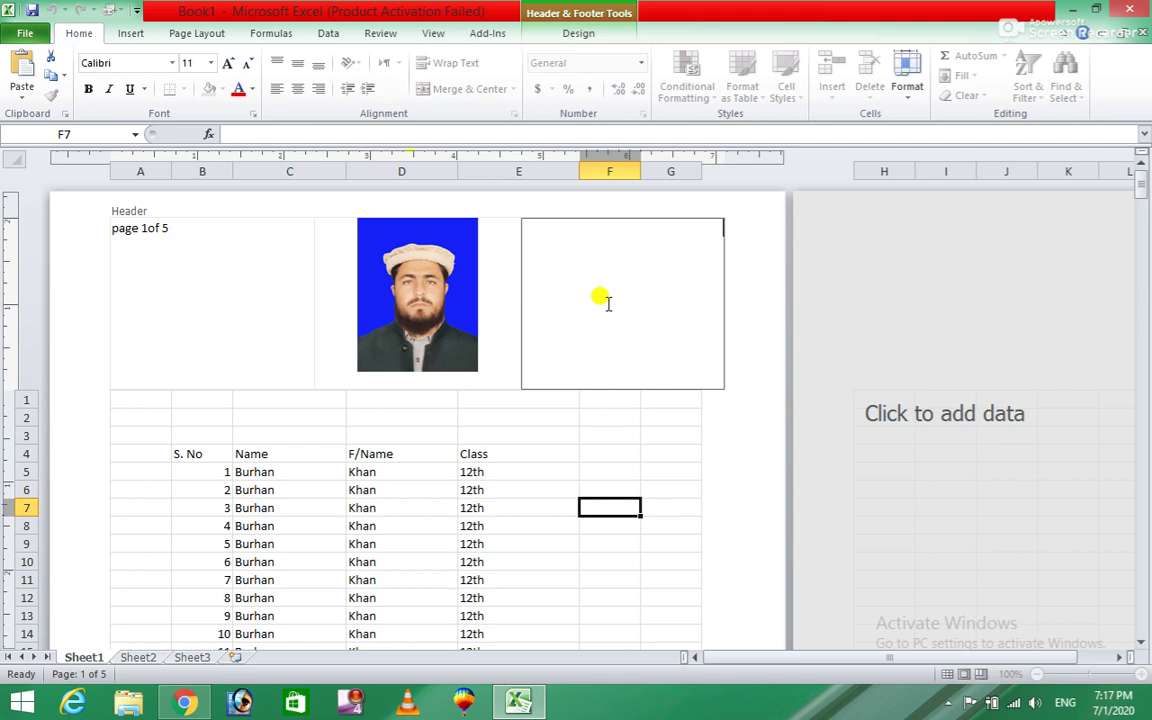
click(579, 36)
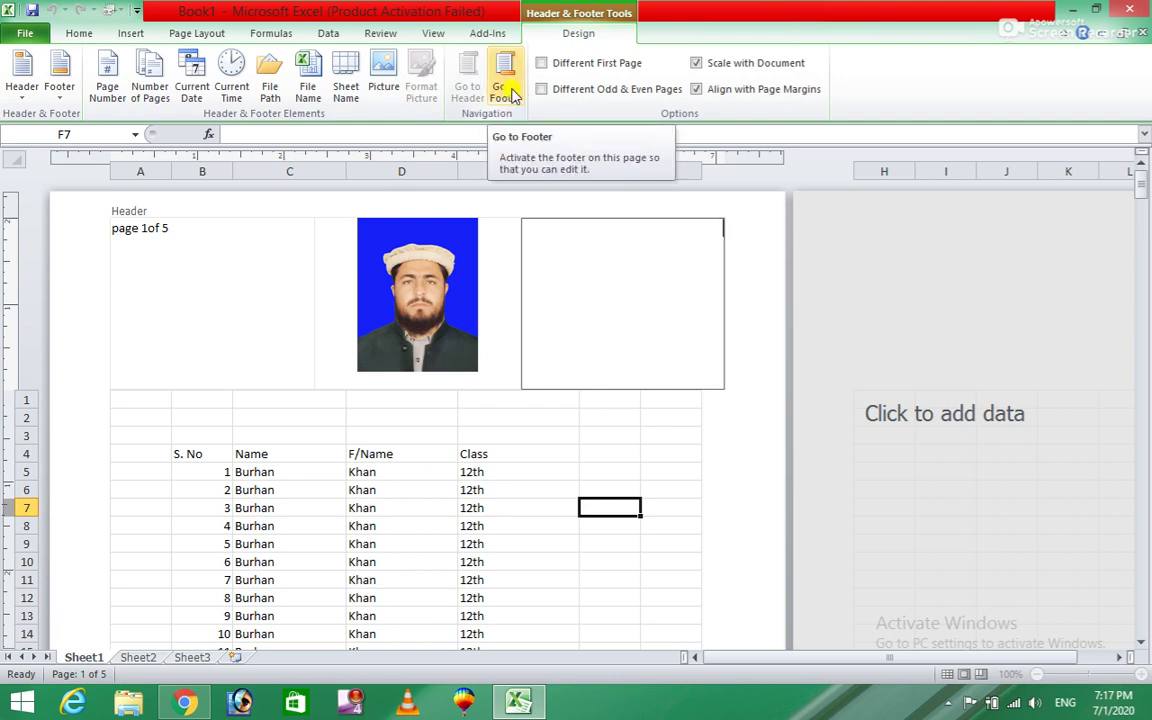
click(505, 88)
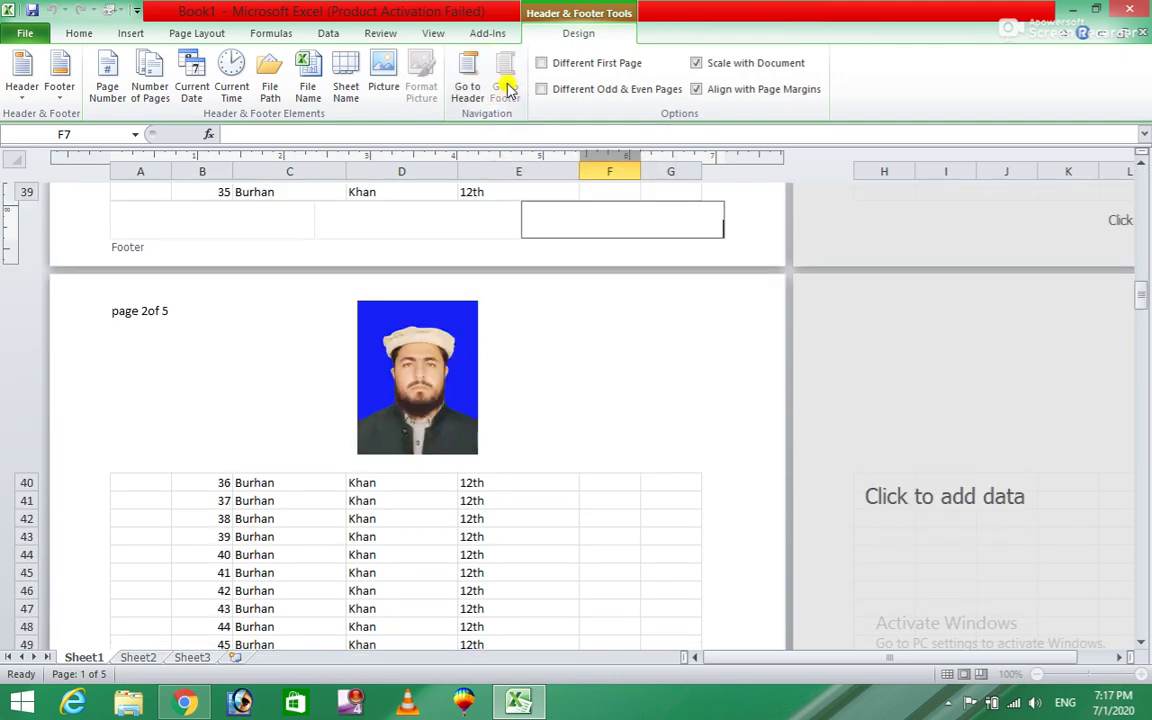
Insert Current Date into the left footer and Current Time into the centre footer, then preview.
click(200, 228)
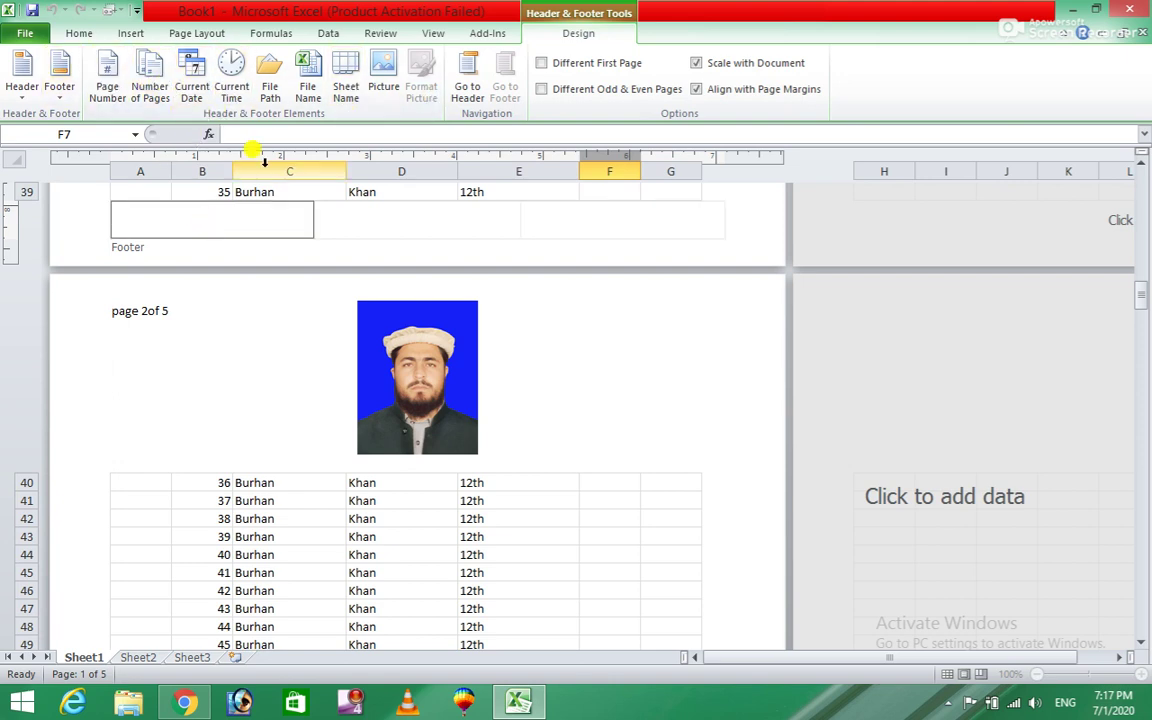
click(197, 88)
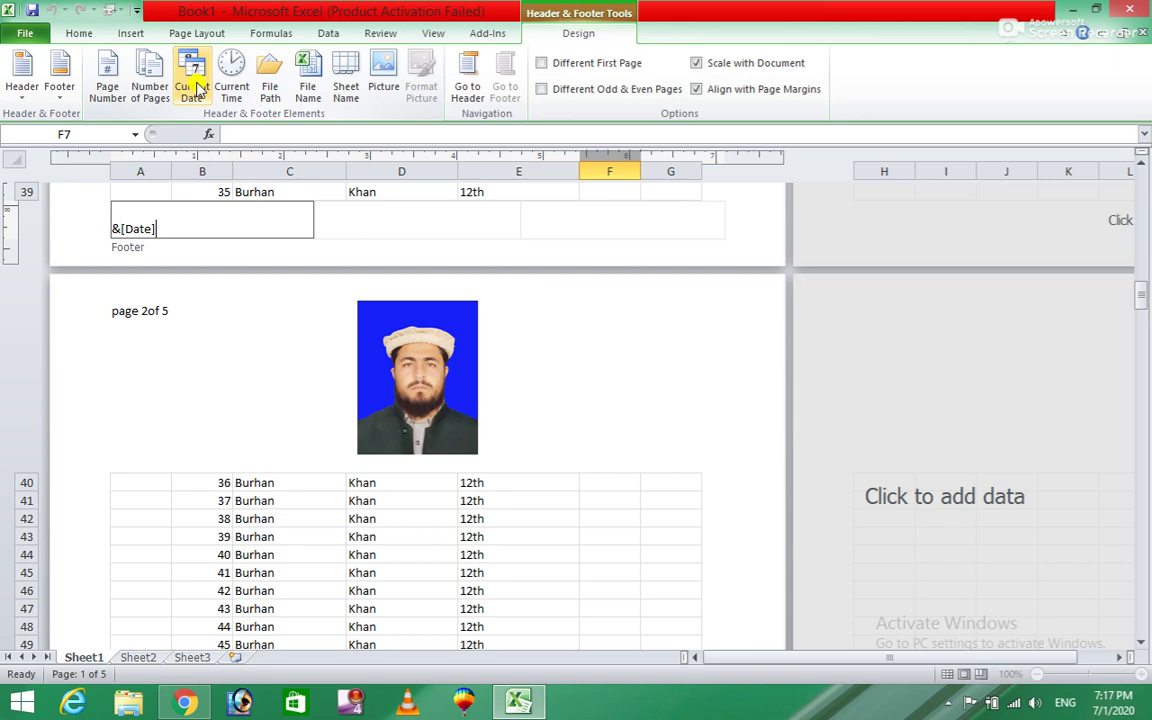
click(303, 191)
click(445, 217)
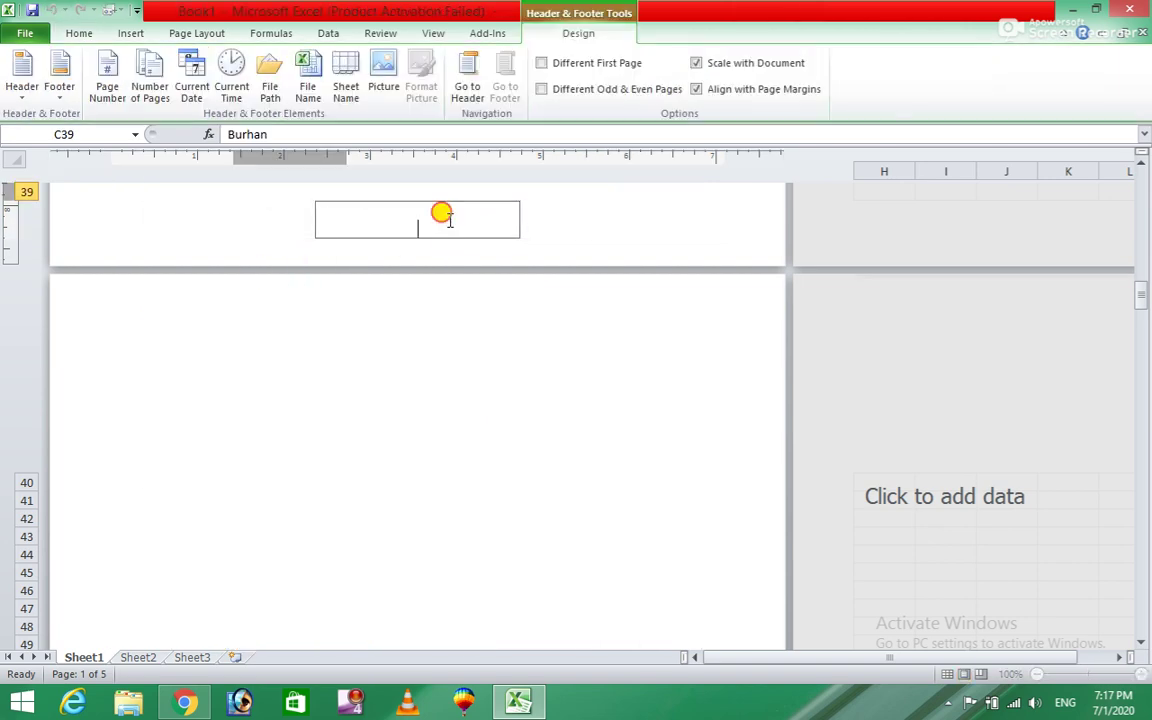
click(231, 75)
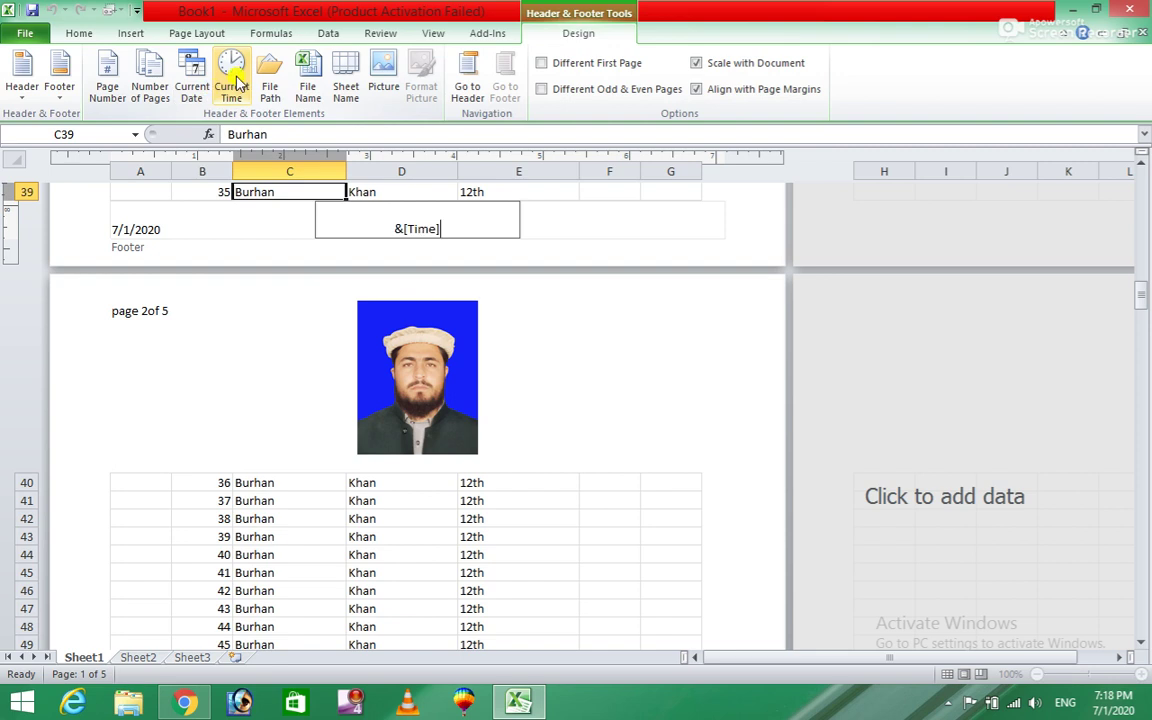
click(601, 193)
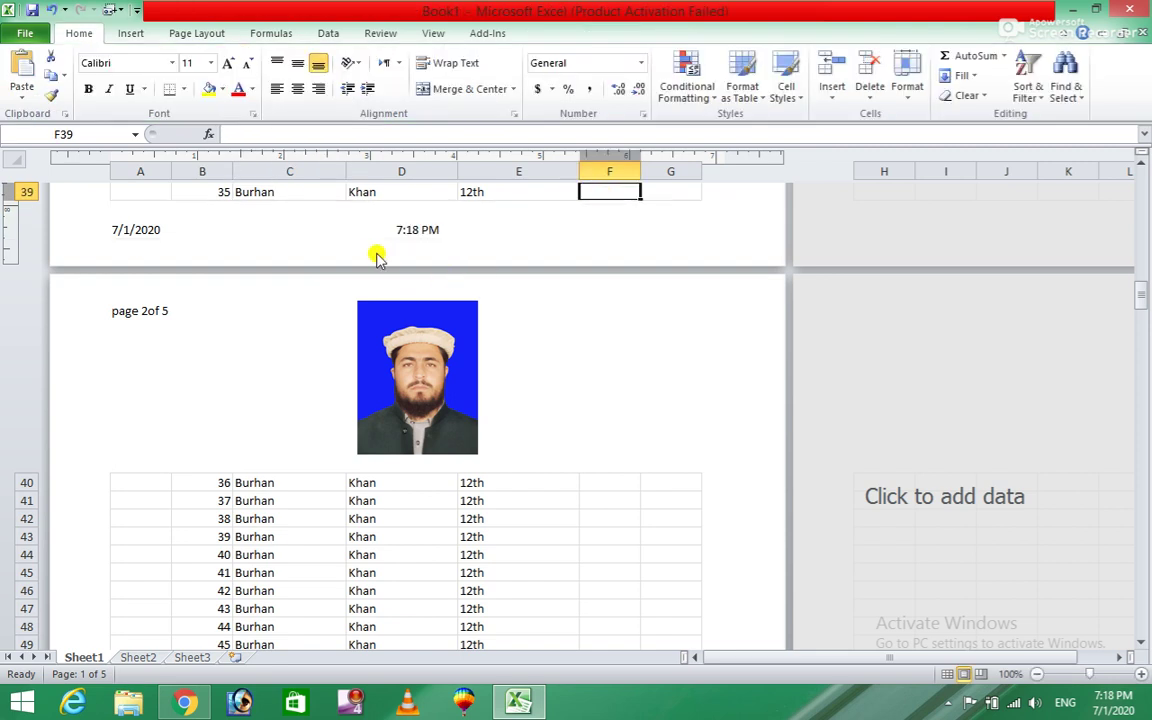
scroll(399, 285, up, 1)
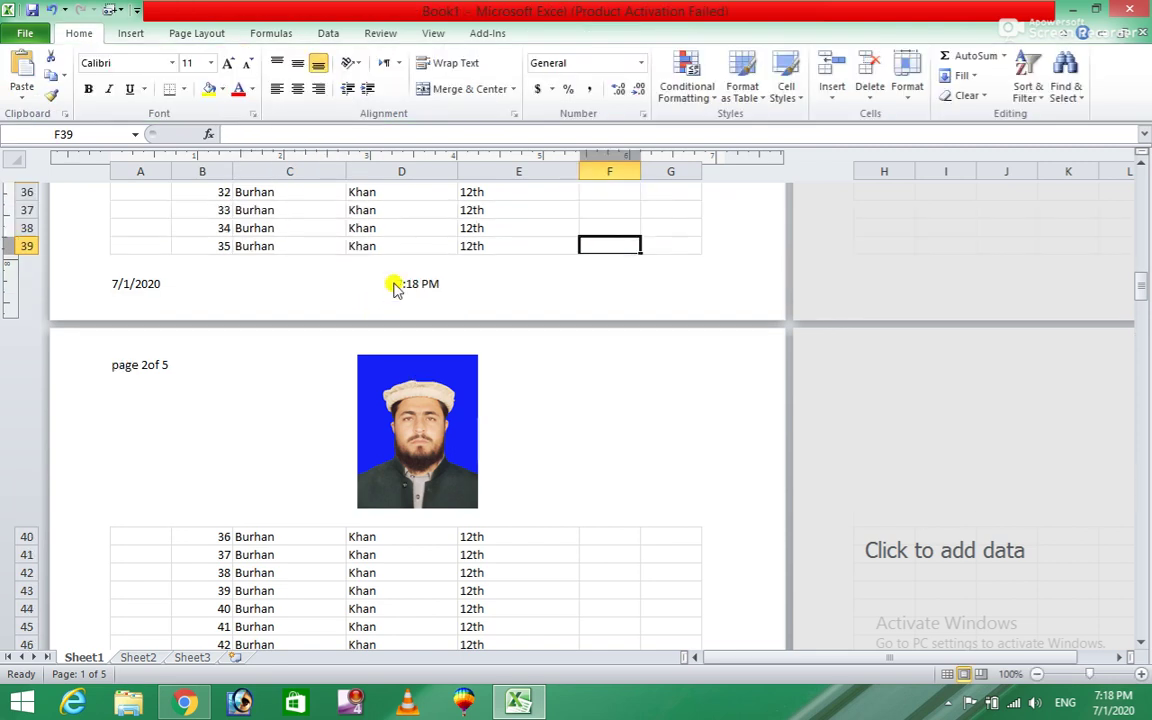
scroll(437, 442, up, 2)
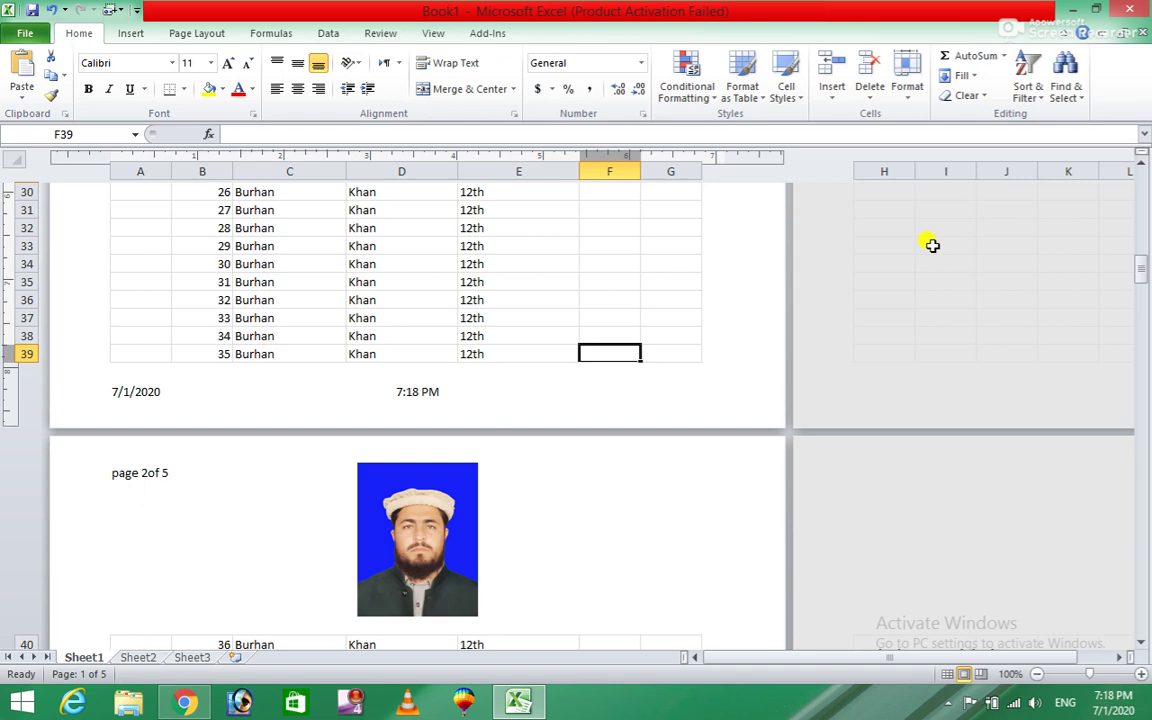
Close Excel, saving the workbook as Book1 on the Desktop.
click(1143, 8)
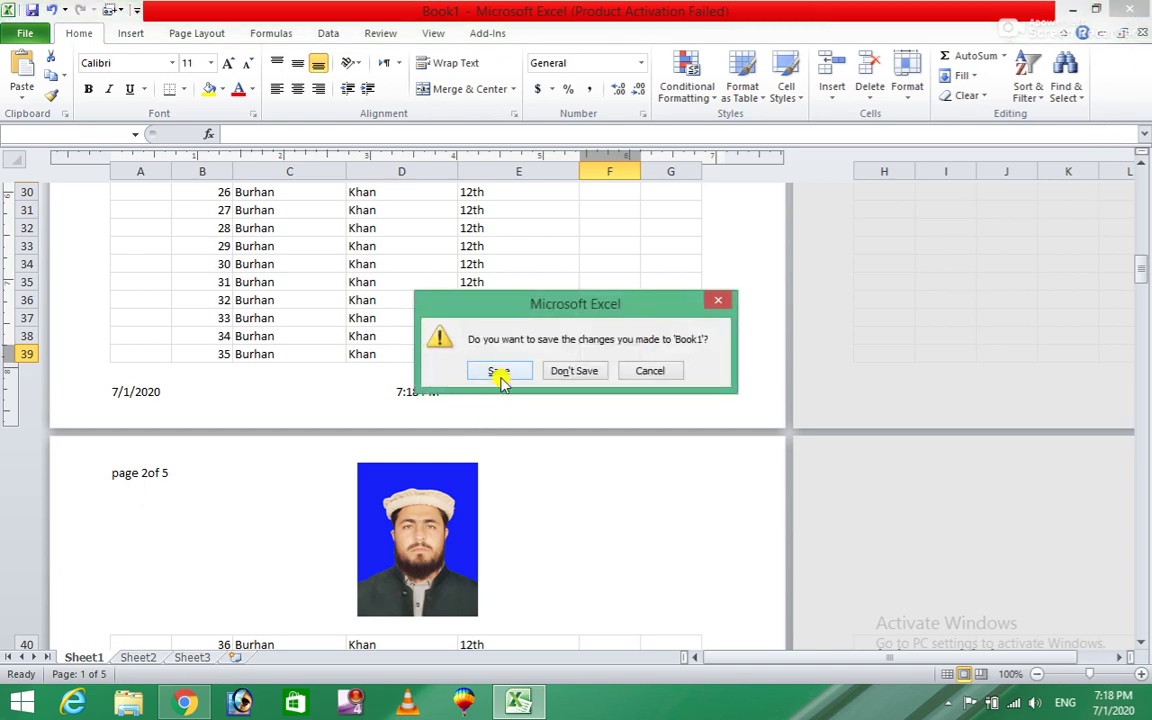
click(505, 376)
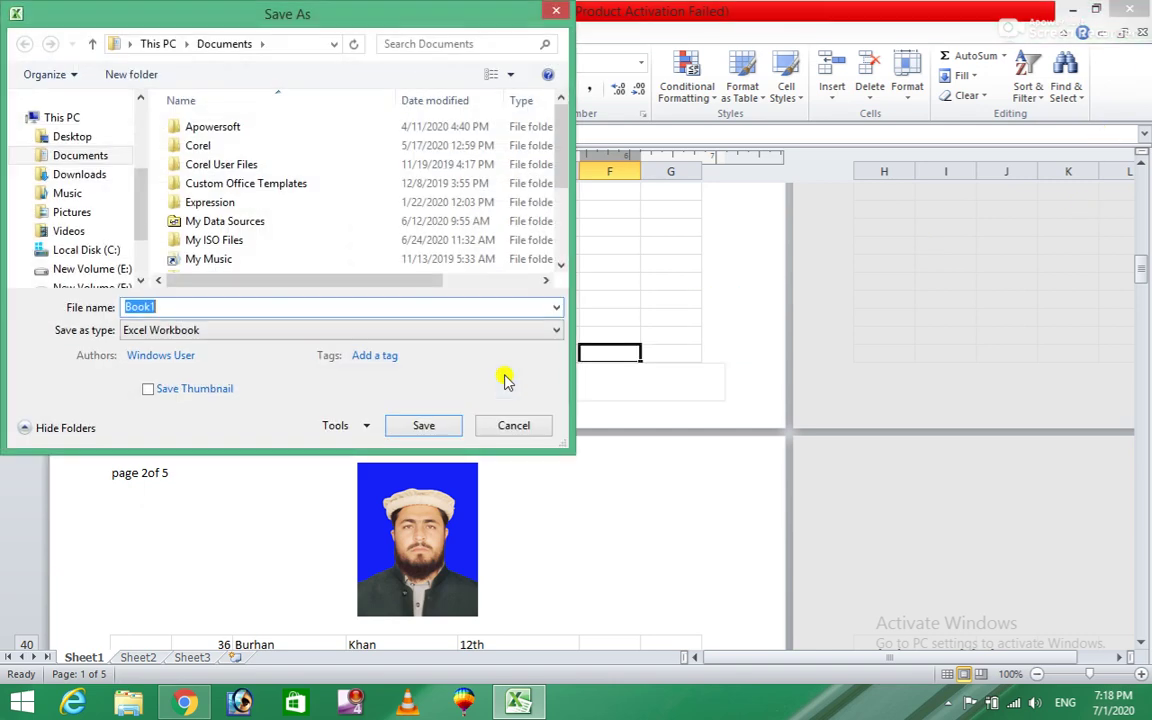
click(80, 140)
click(420, 428)
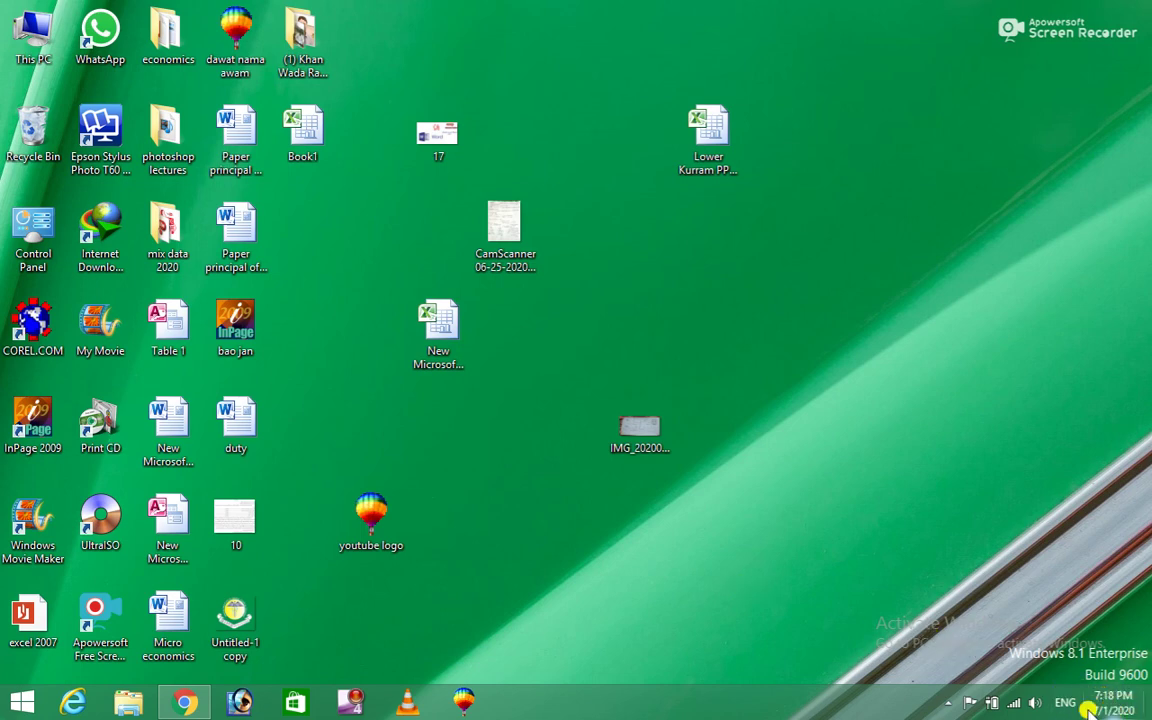
right_click(864, 216)
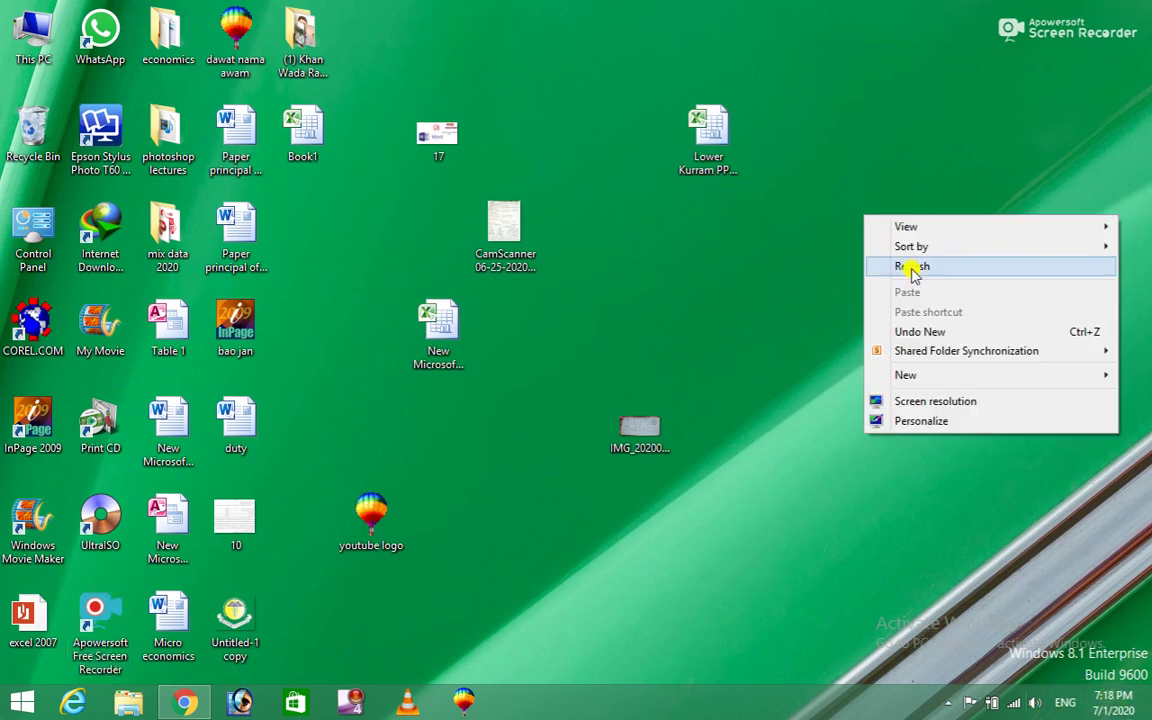
click(913, 268)
right_click(877, 216)
click(890, 260)
right_click(858, 214)
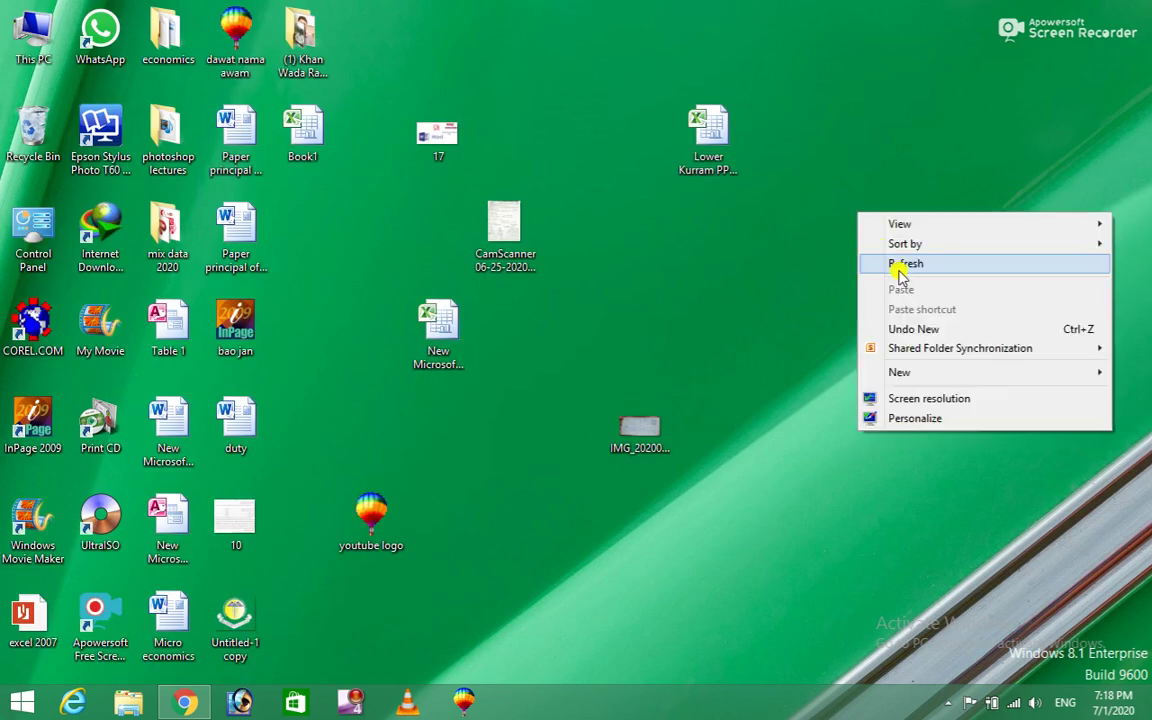
click(898, 269)
right_click(863, 212)
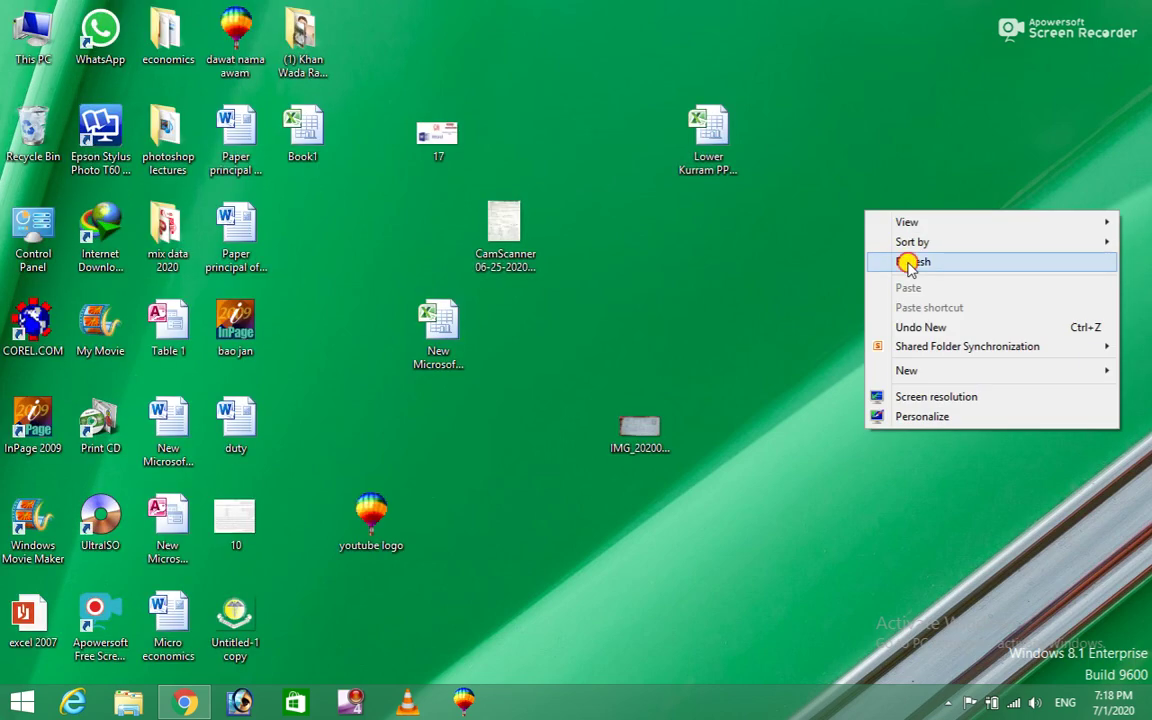
click(909, 263)
right_click(850, 212)
click(875, 256)
right_click(850, 208)
click(872, 255)
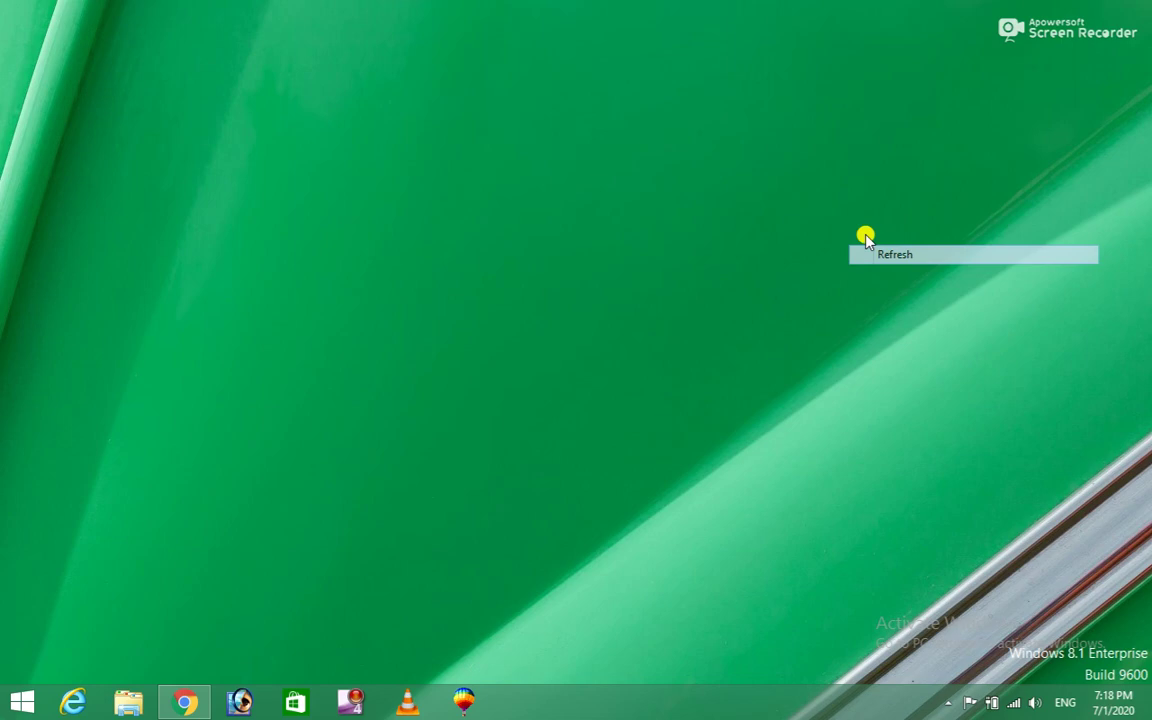
right_click(857, 197)
click(887, 250)
right_click(852, 205)
click(885, 254)
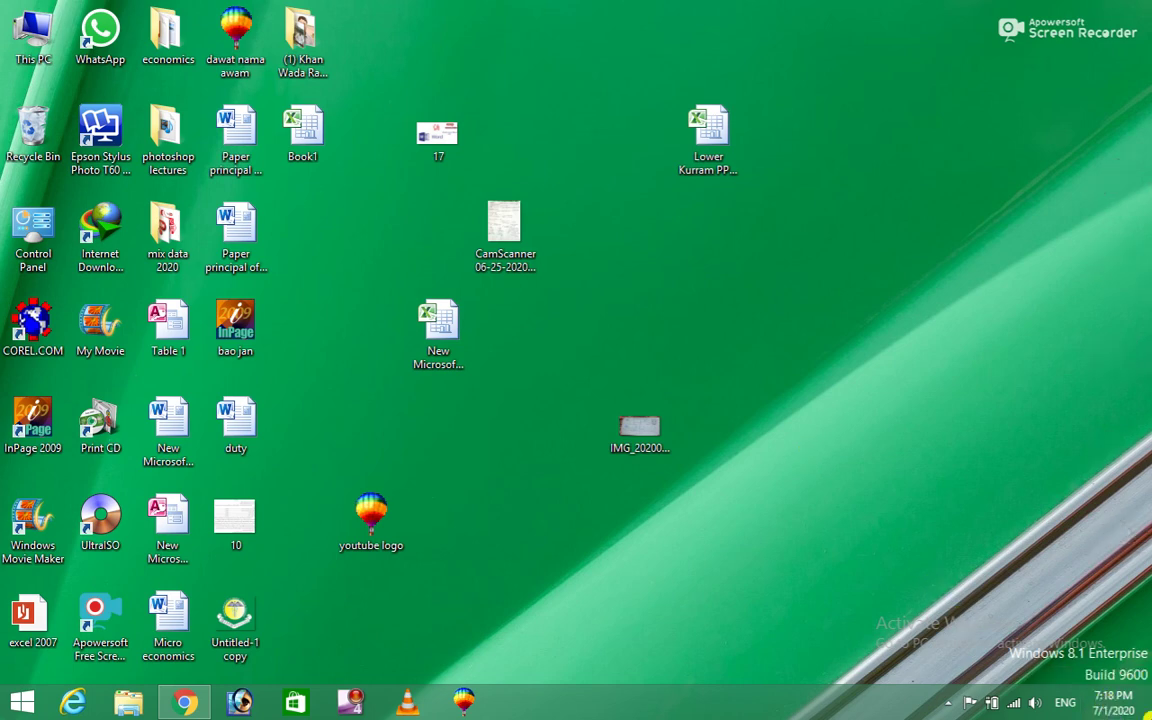
right_click(856, 289)
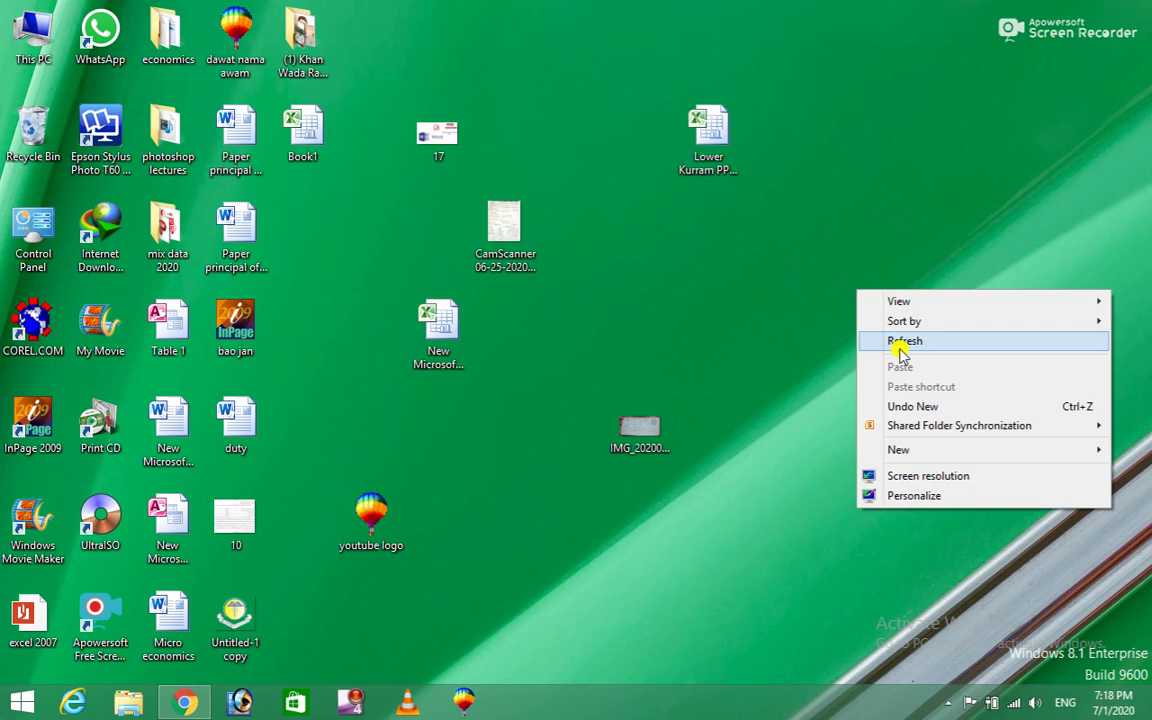
click(899, 348)
right_click(843, 283)
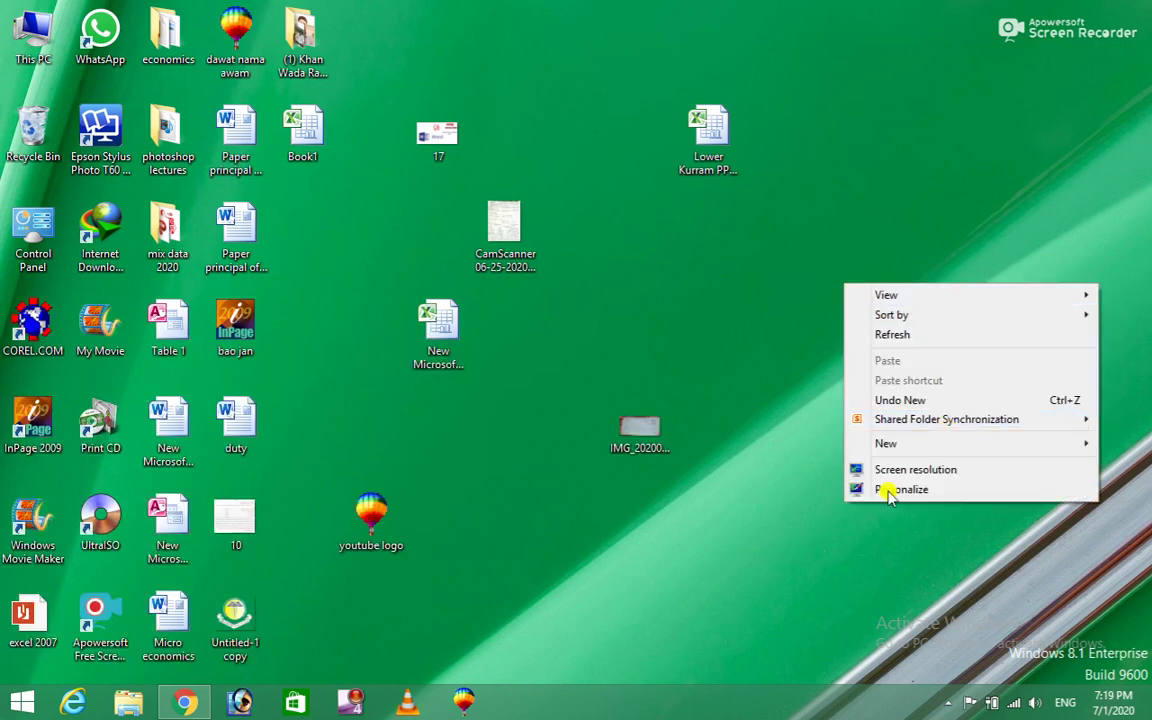
Open Book1 from the desktop and close the Office Activation Wizard.
double_click(302, 137)
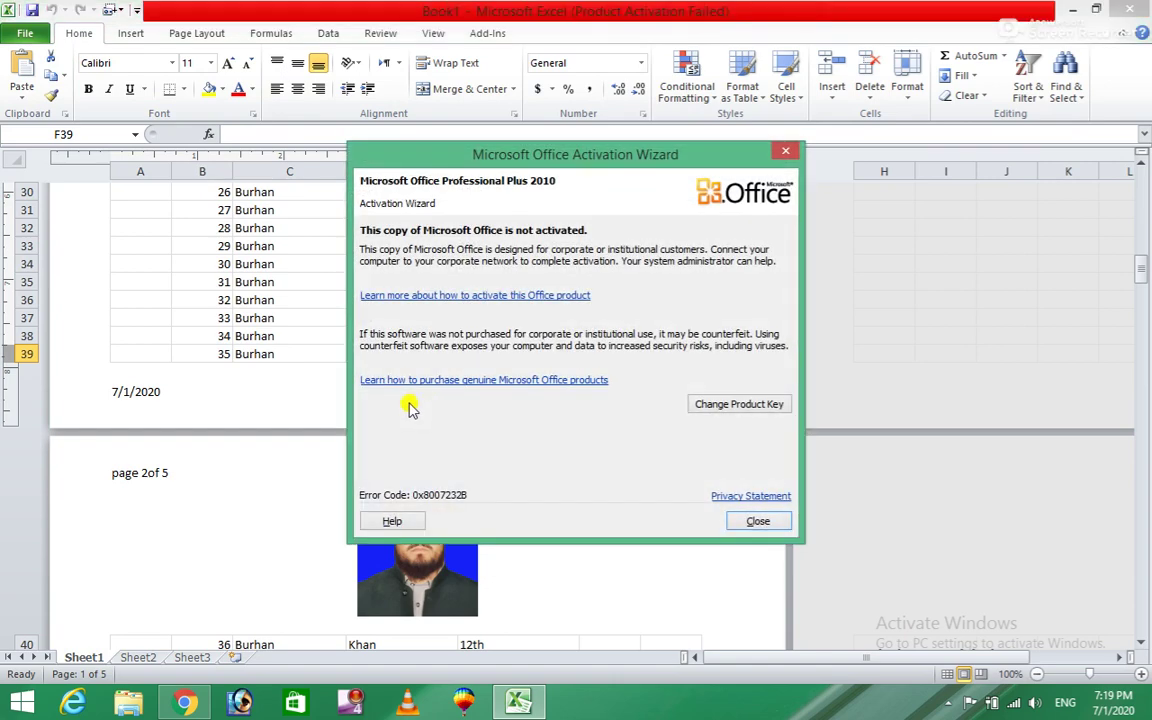
click(757, 521)
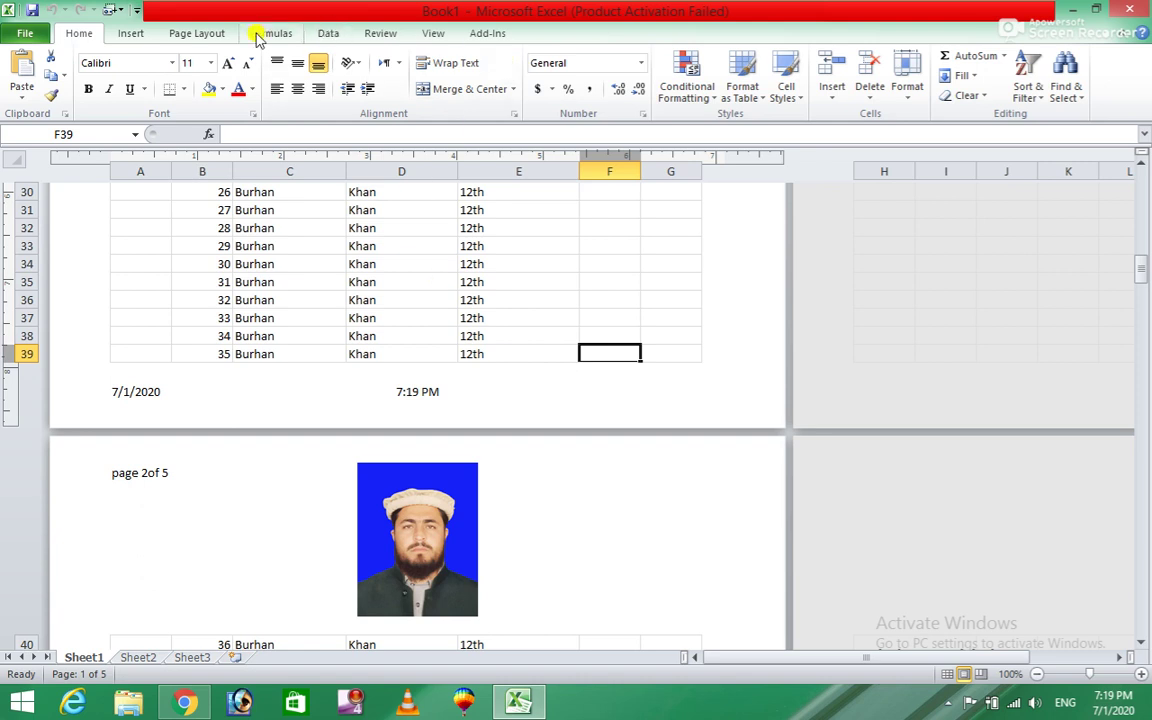
Show the Insert tab and drag-select the page-2 header area around the photo.
click(130, 34)
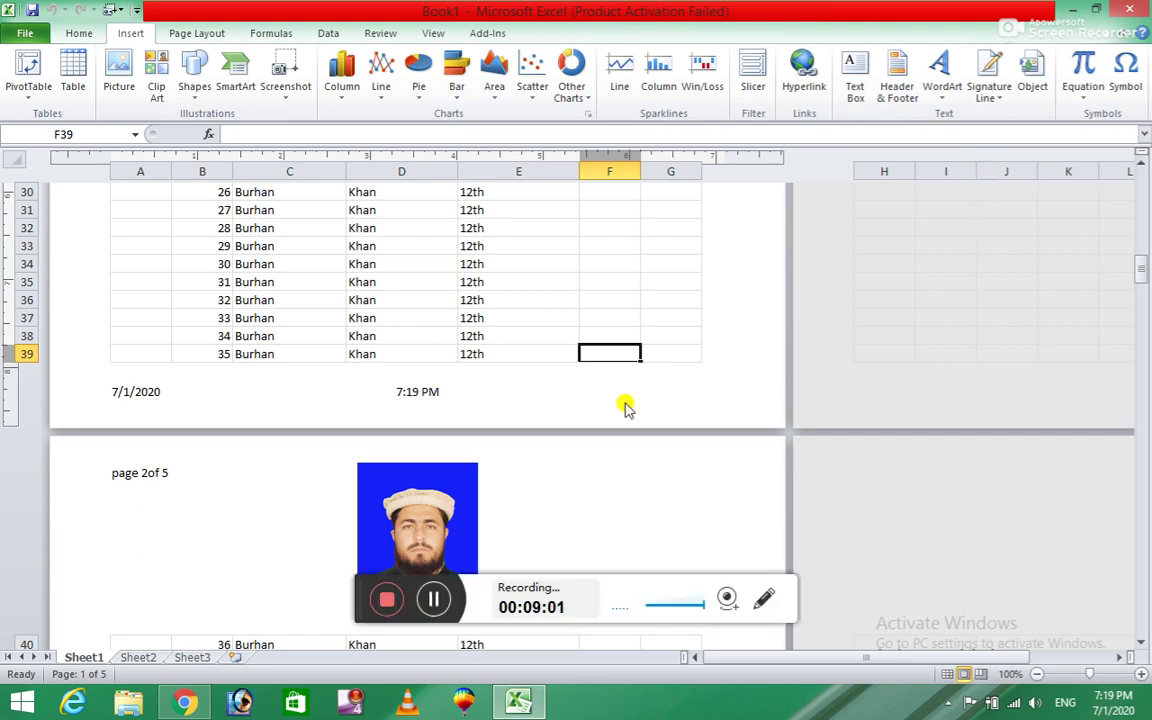
drag(612, 430, 316, 598)
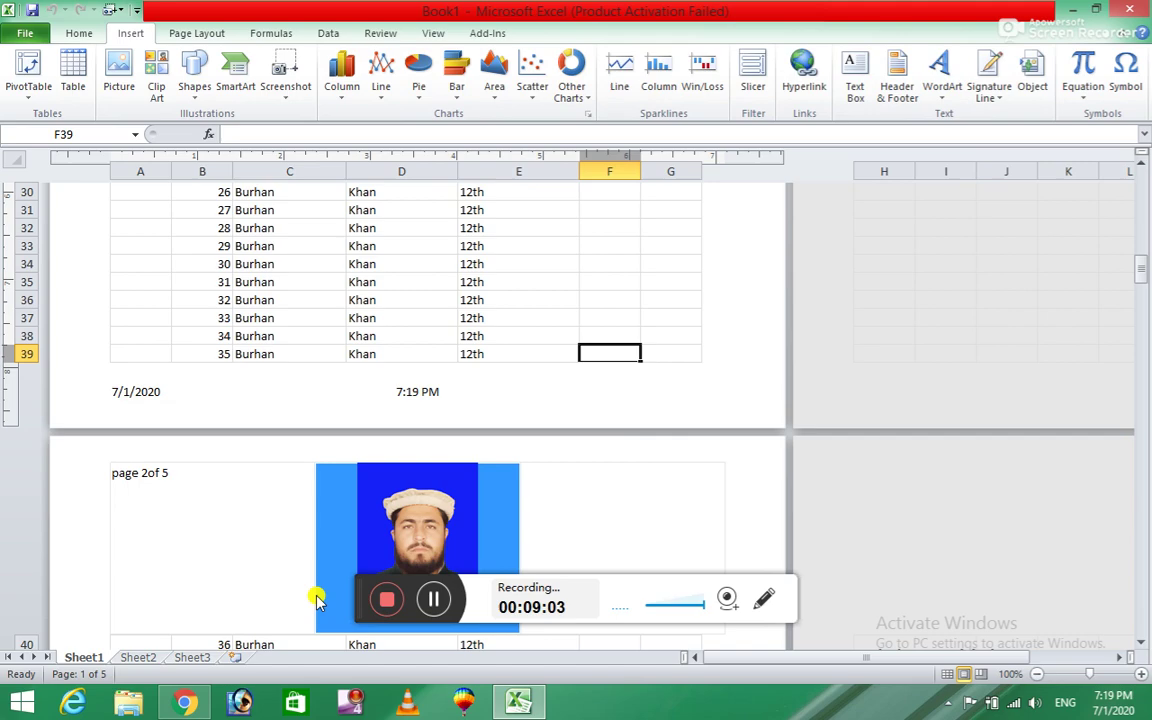